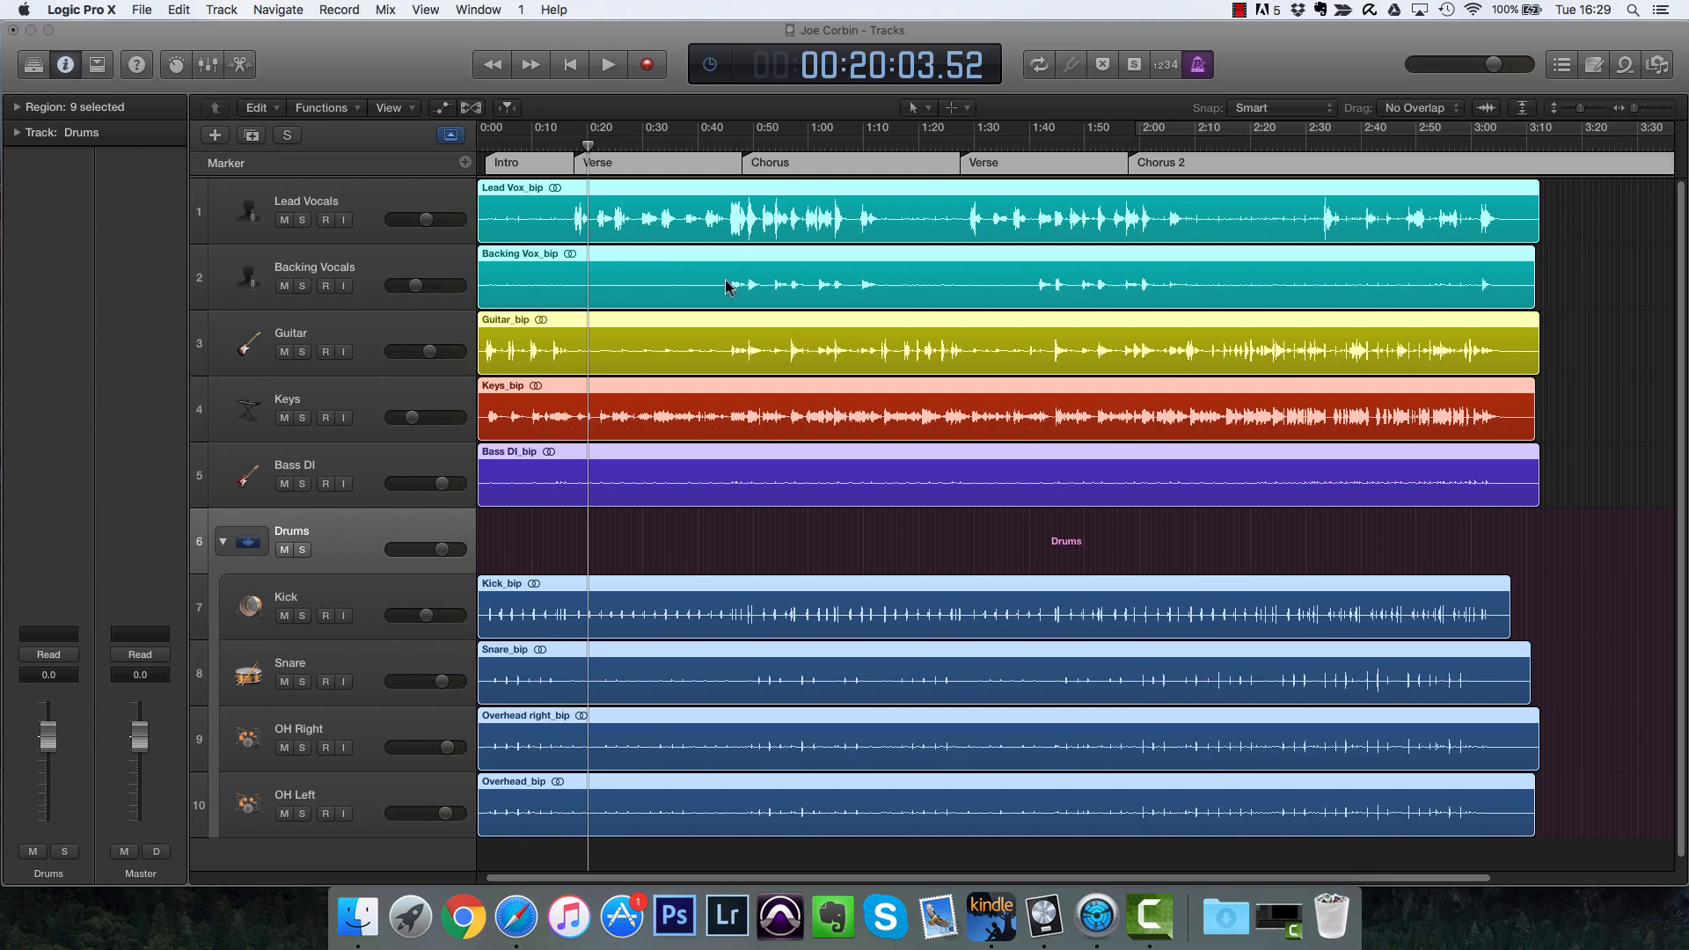
Step: Turn on the musical grid in the project's general settings and close the settings window
click(143, 10)
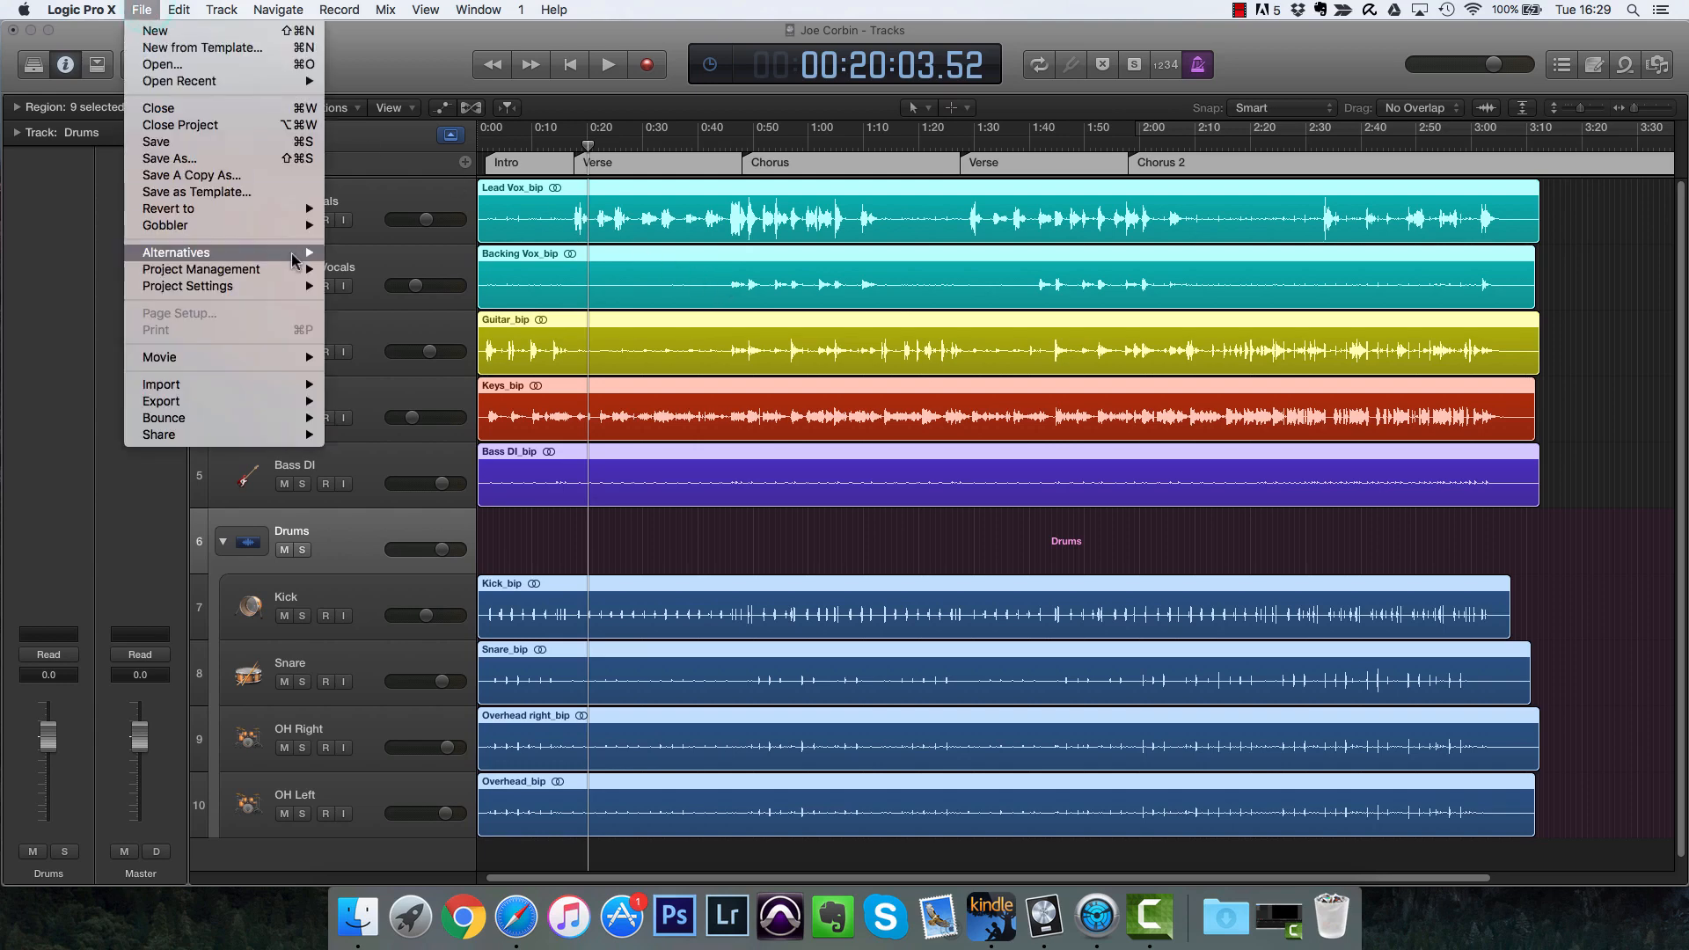
mouse_move(307, 286)
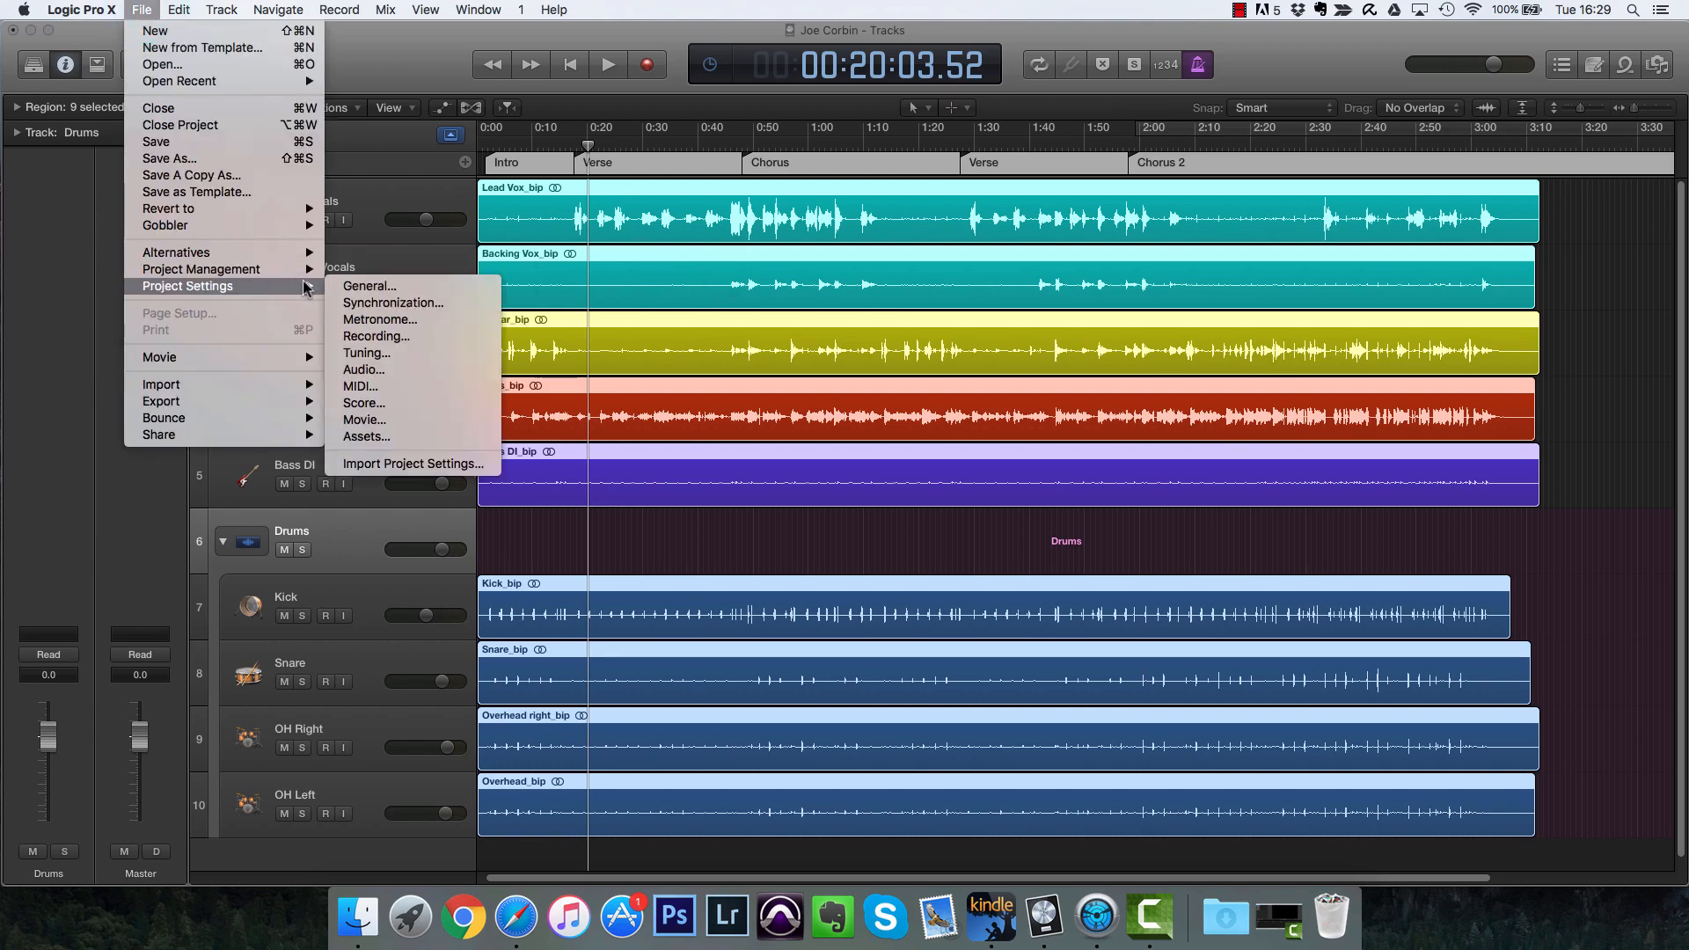
click(381, 293)
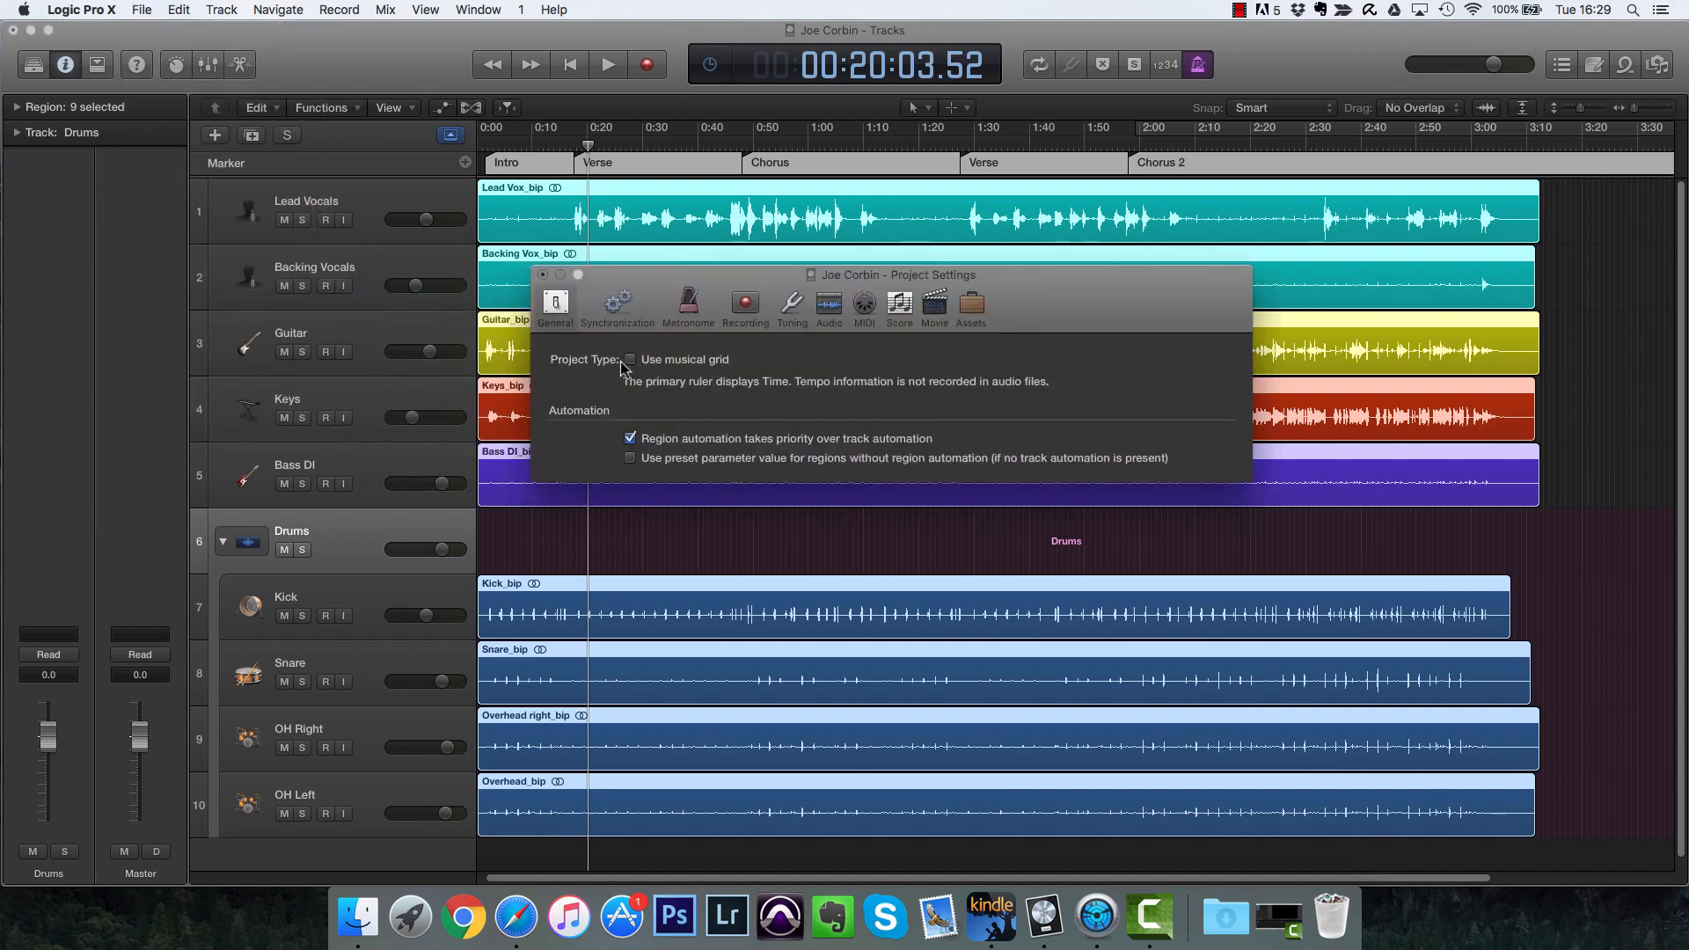
click(629, 359)
click(543, 275)
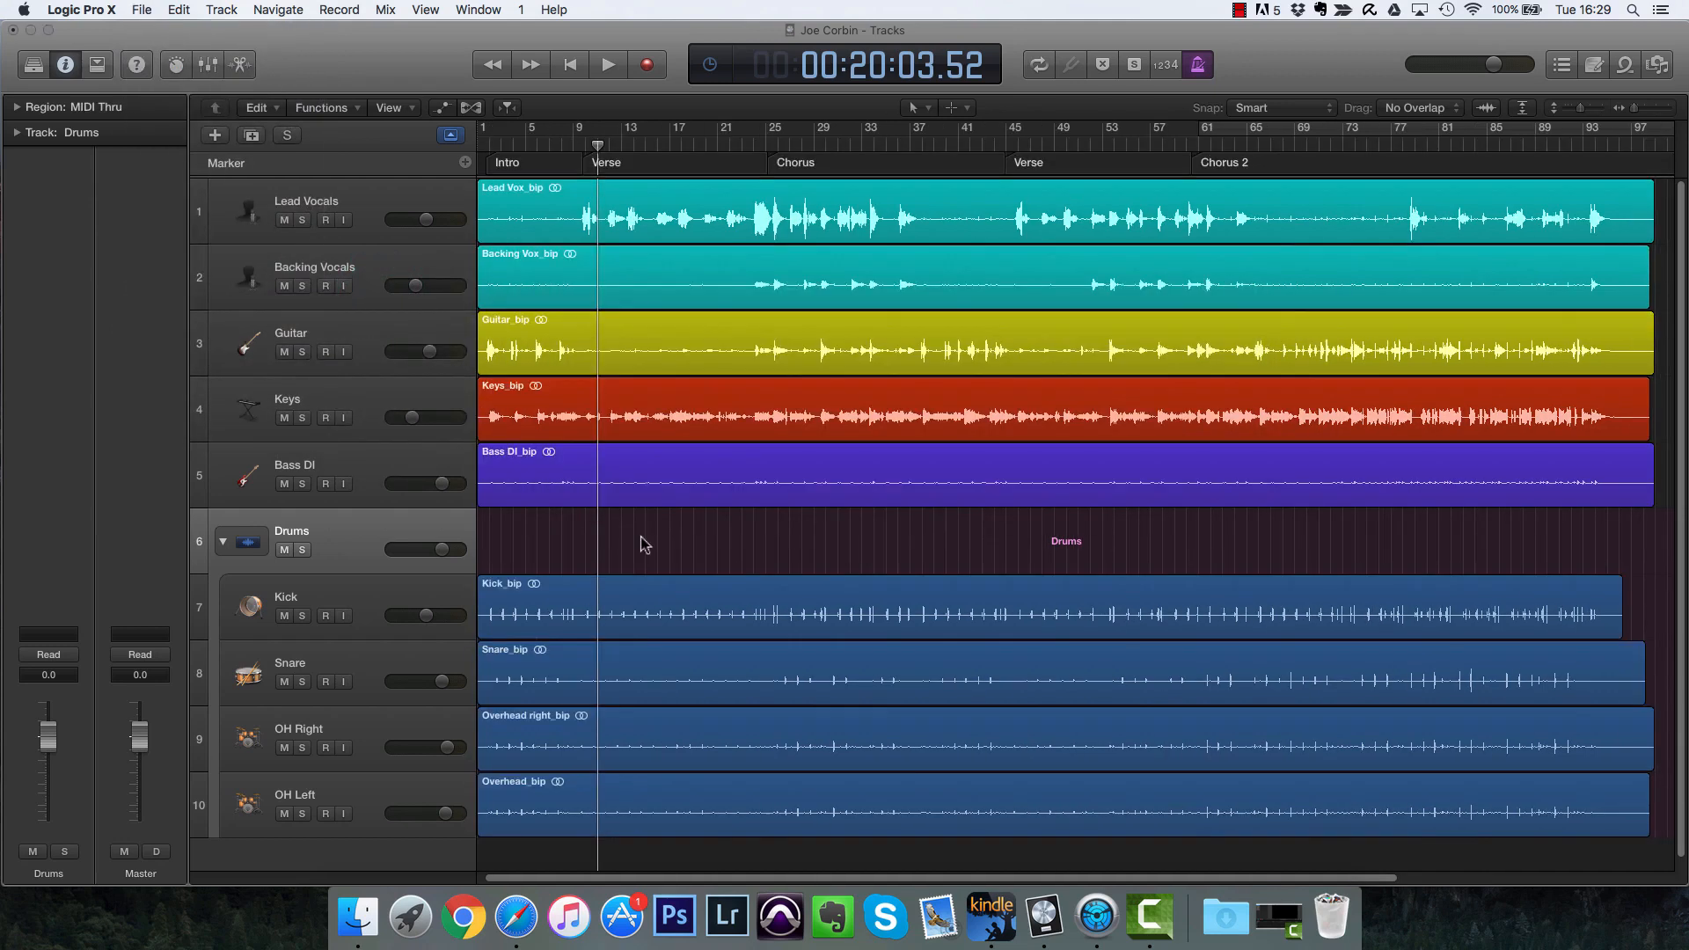
Step: Select all regions and run tempo detection on them, with Nudge Regions to Beat turned off, applying the region tempo to the project
key(super+a)
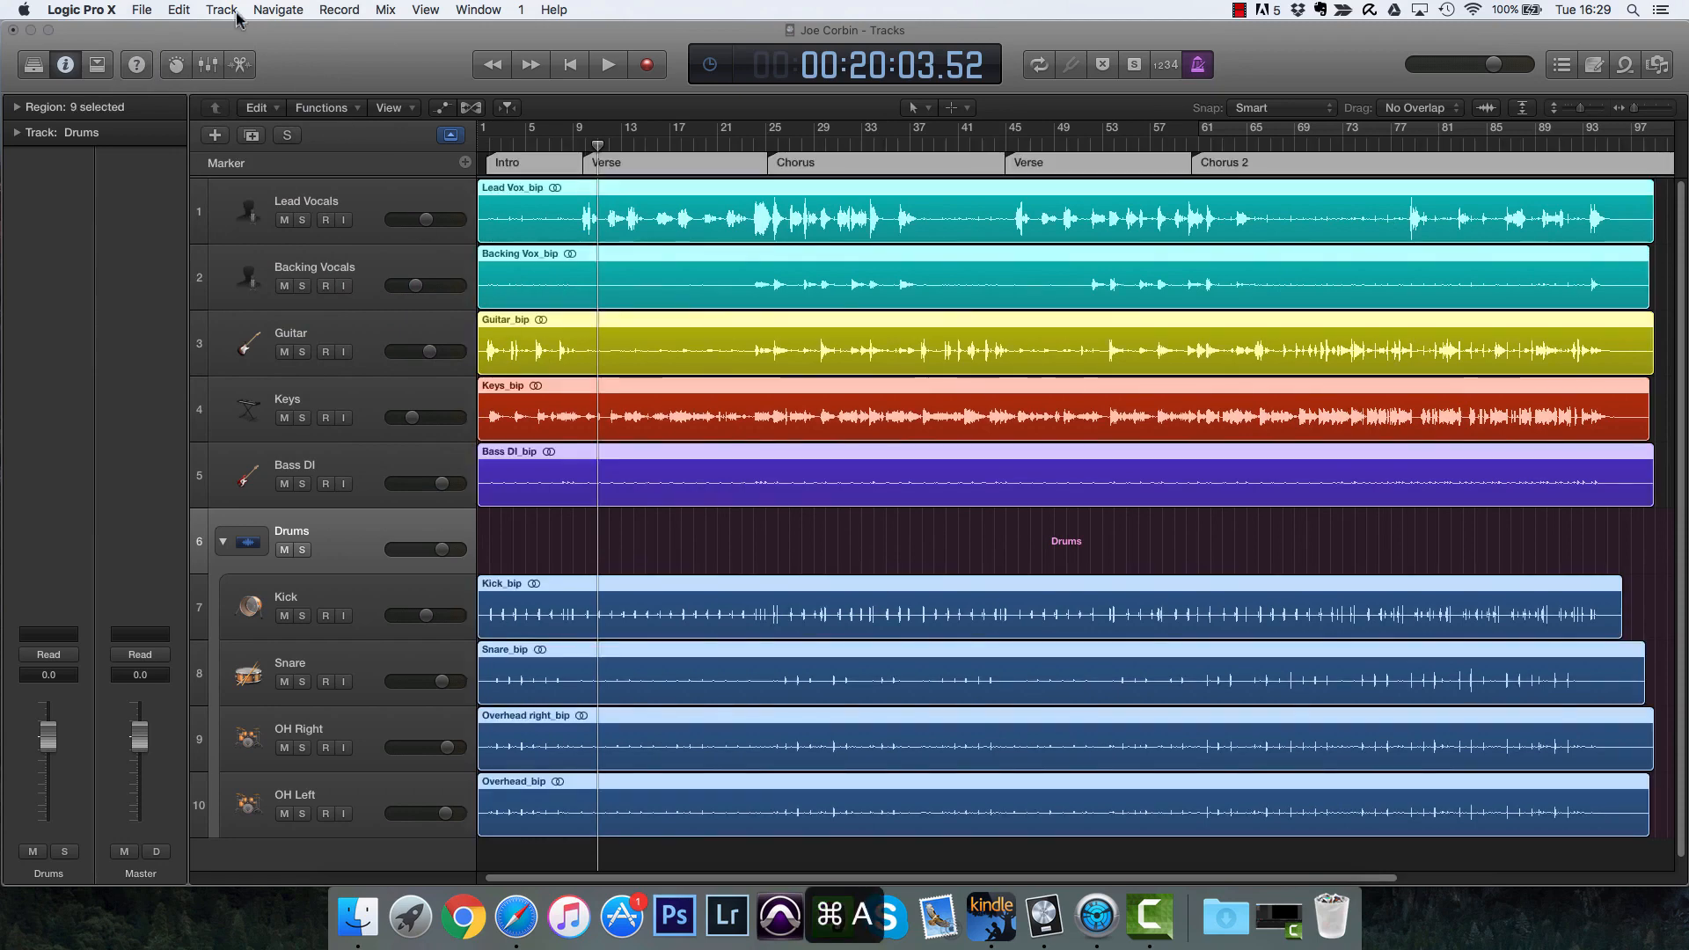
click(192, 11)
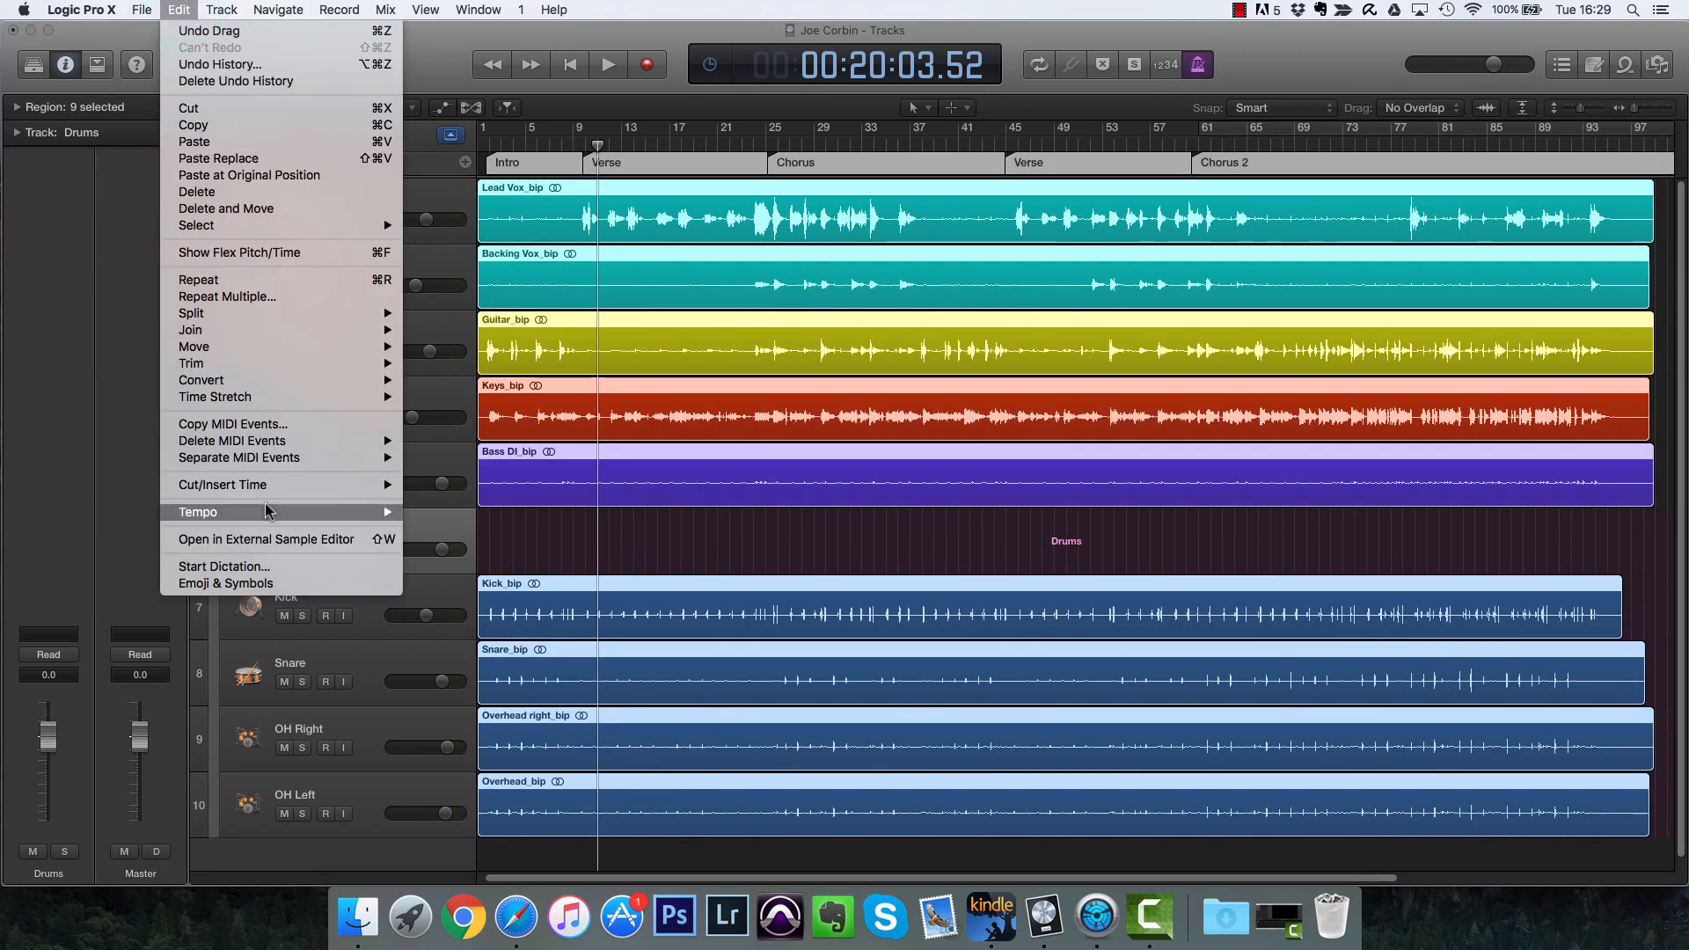
mouse_move(268, 512)
click(469, 520)
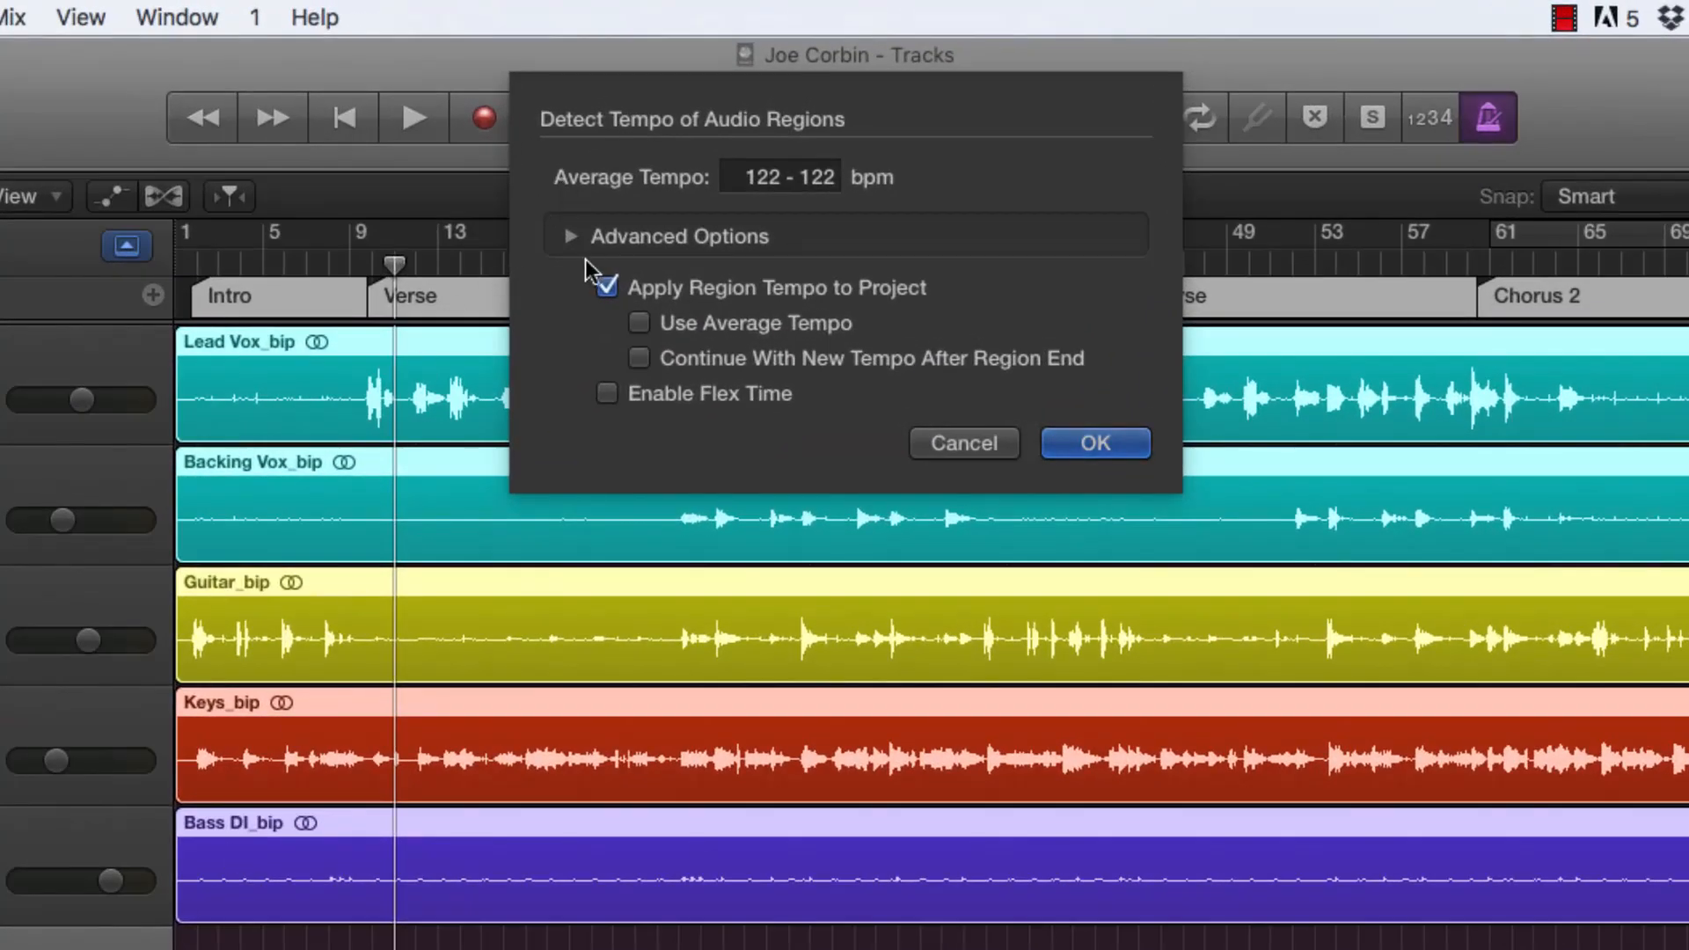
click(572, 237)
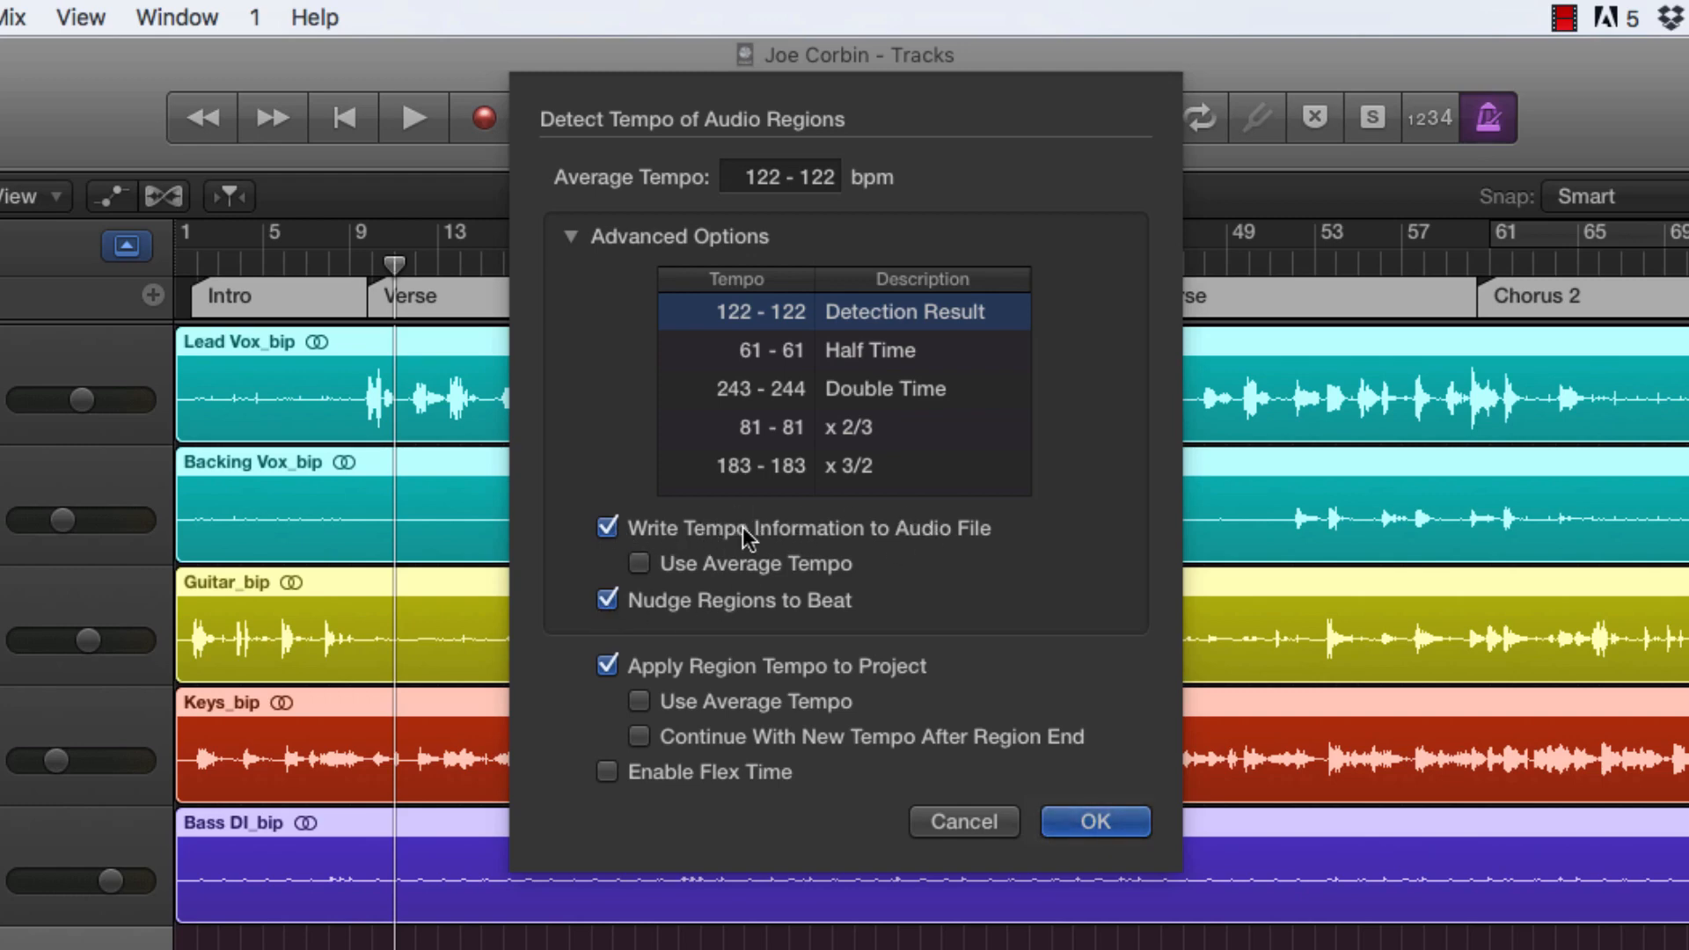
click(609, 602)
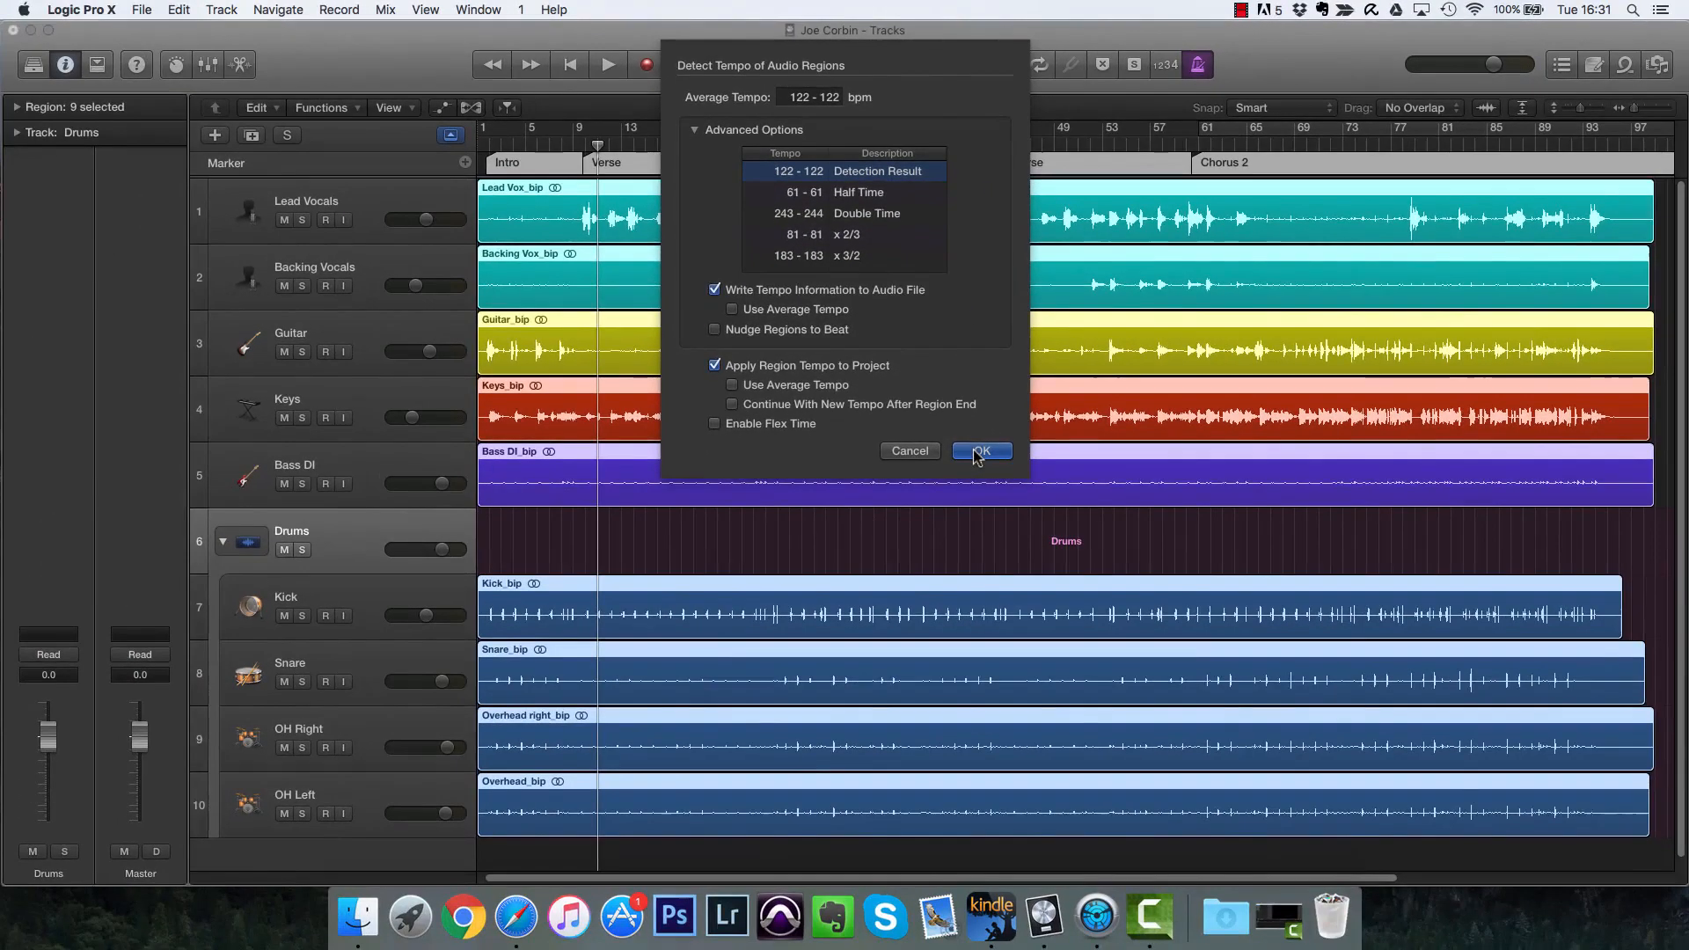
click(999, 520)
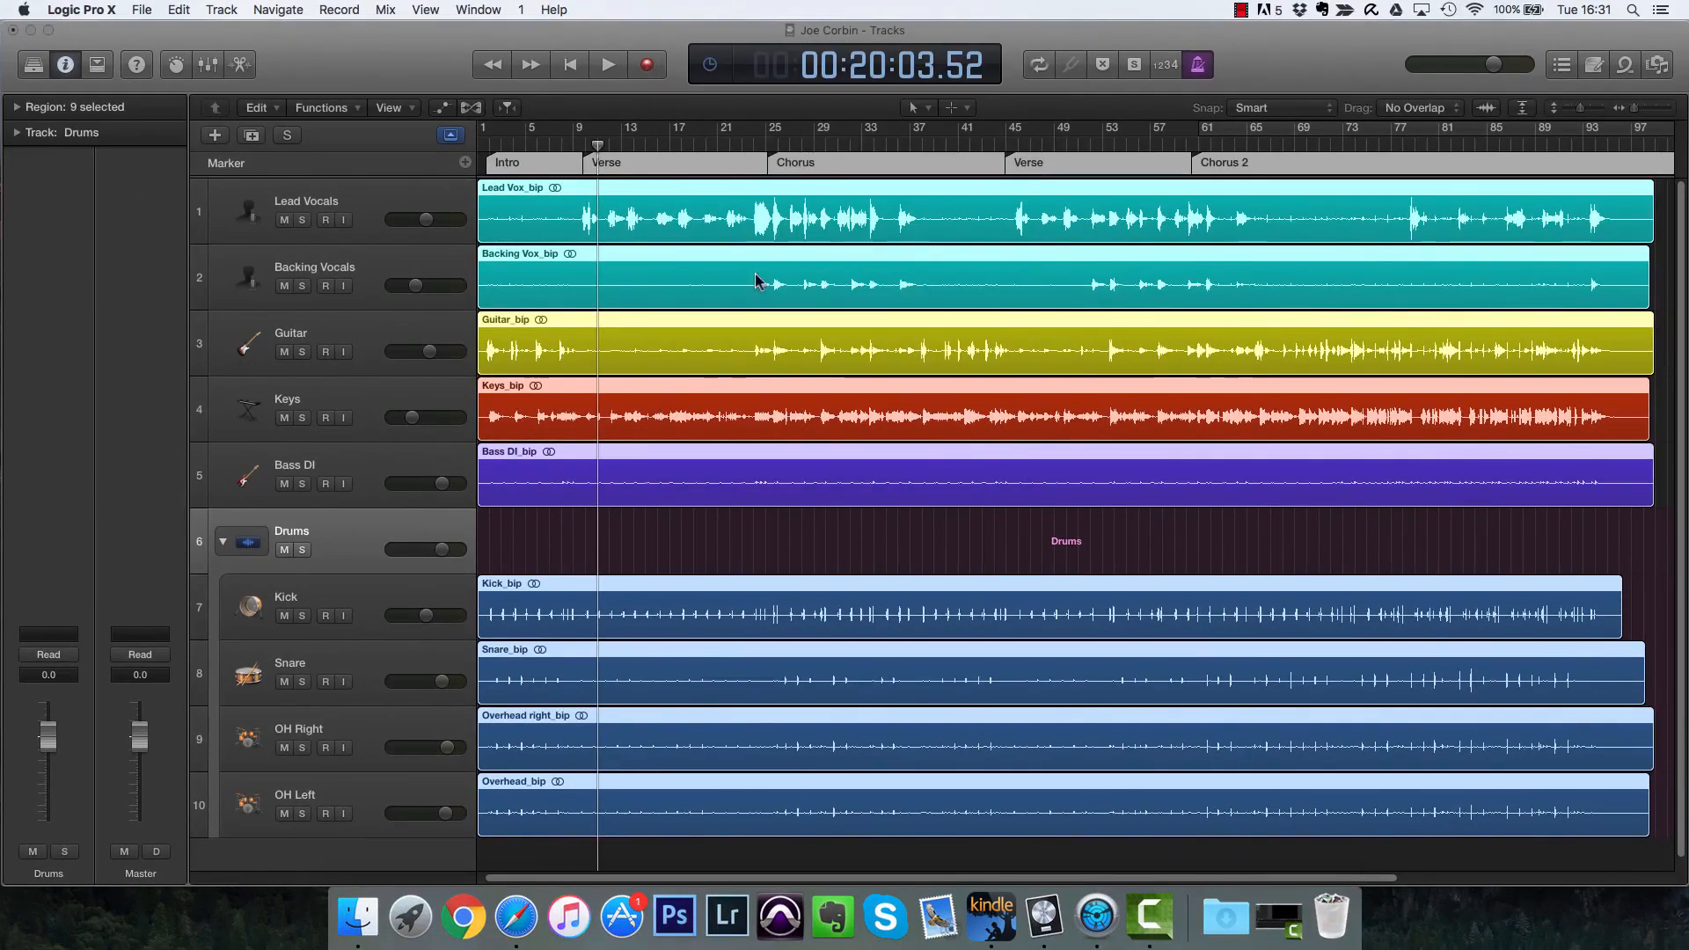
Step: Move all selected regions right by almost a bar so the first kick hit lands near bar 3
key(super+Right)
key(super+Right)
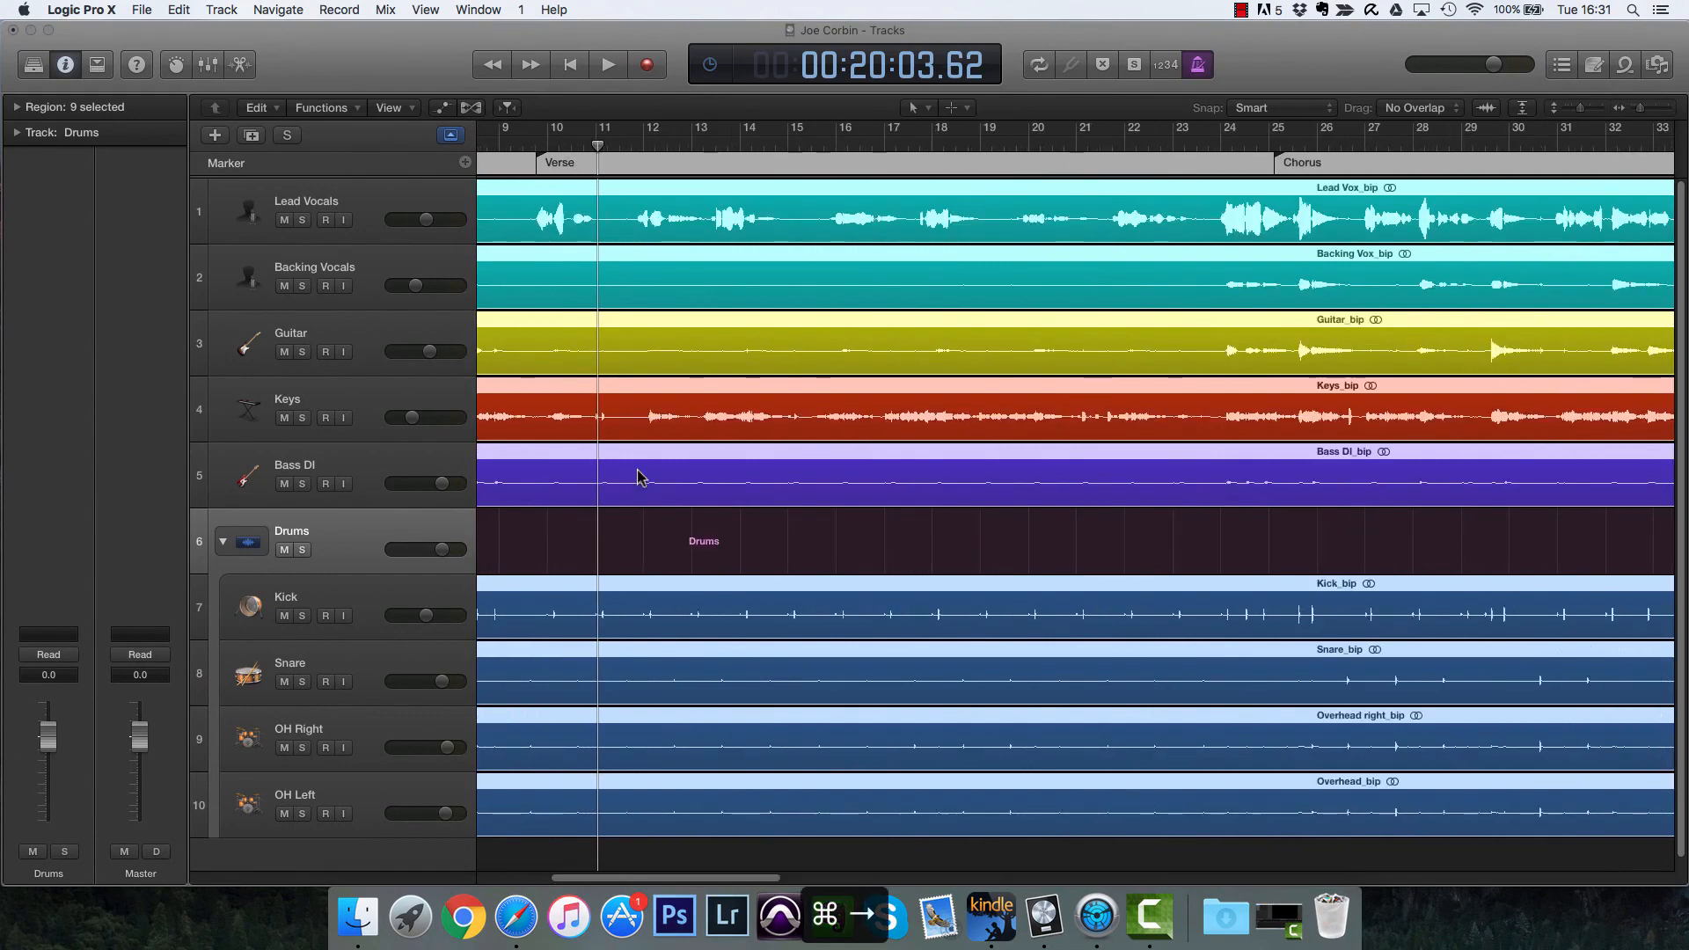
drag(612, 878, 489, 879)
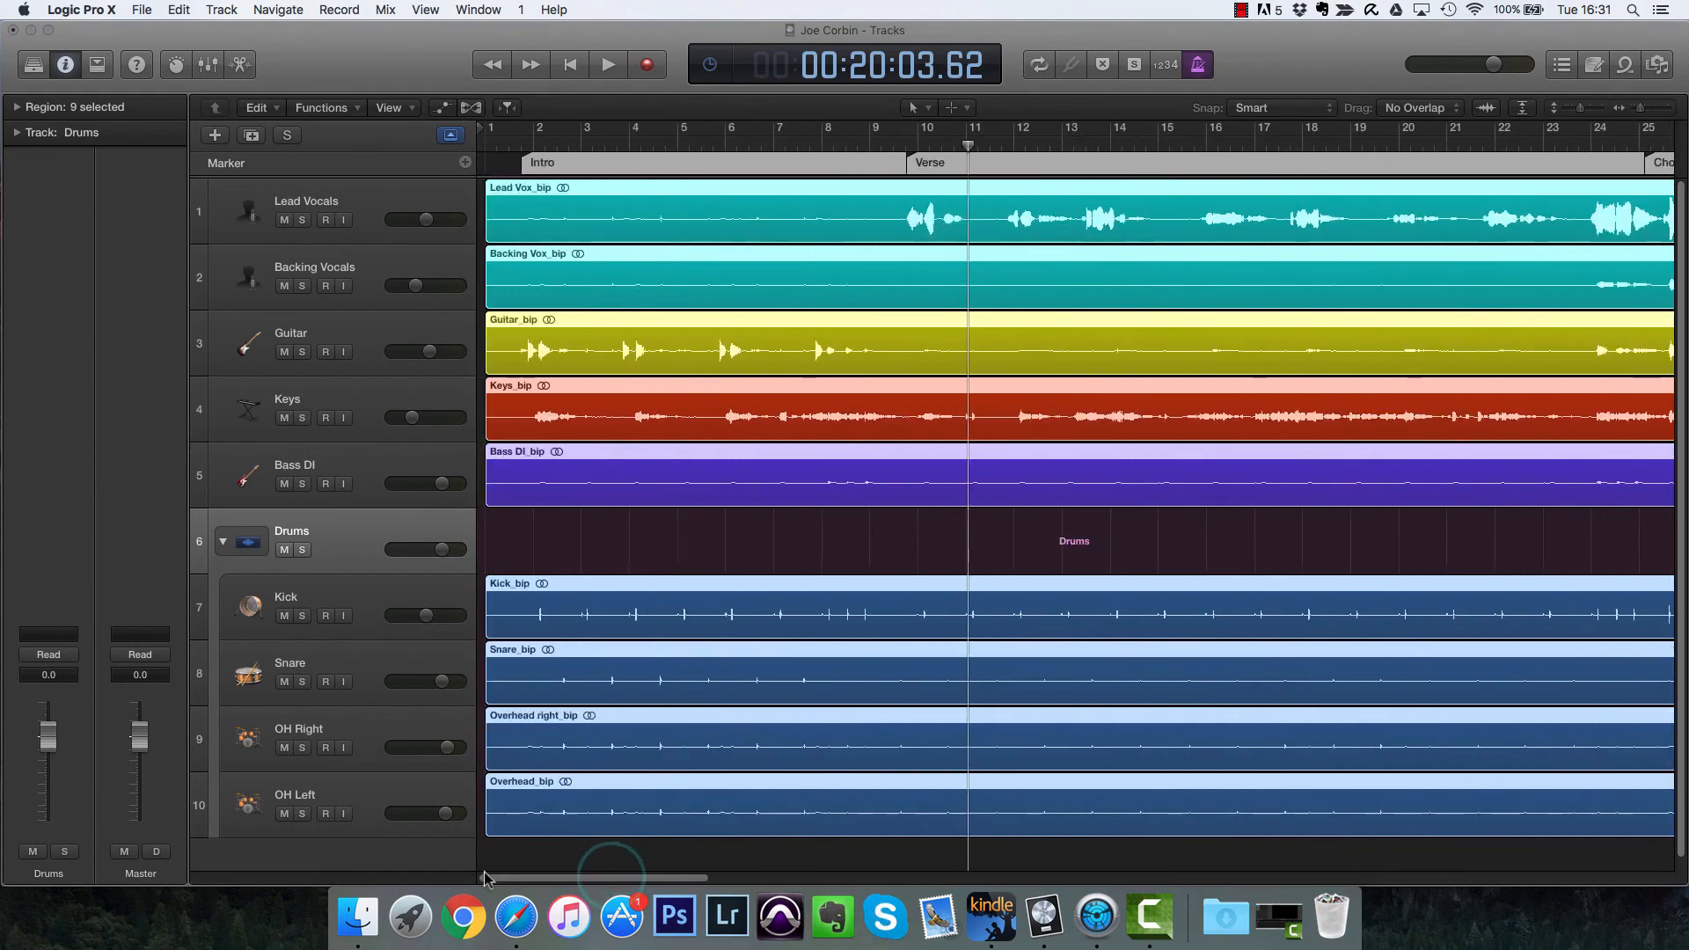
key(super+Right)
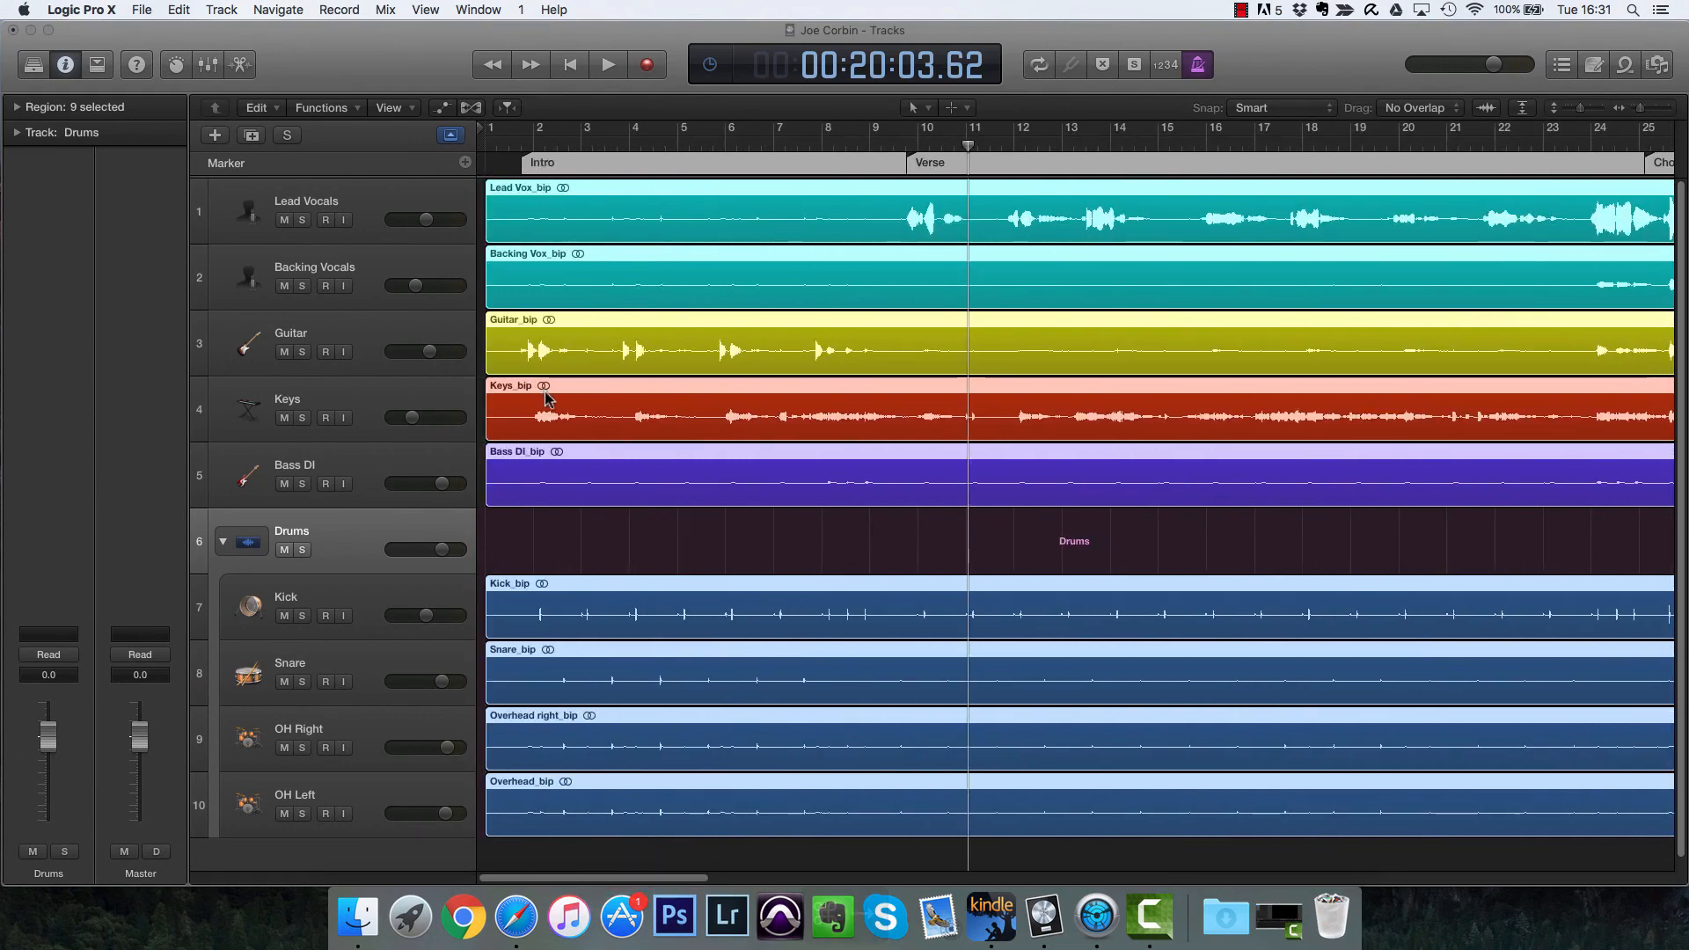
scroll(727, 449, left, 10)
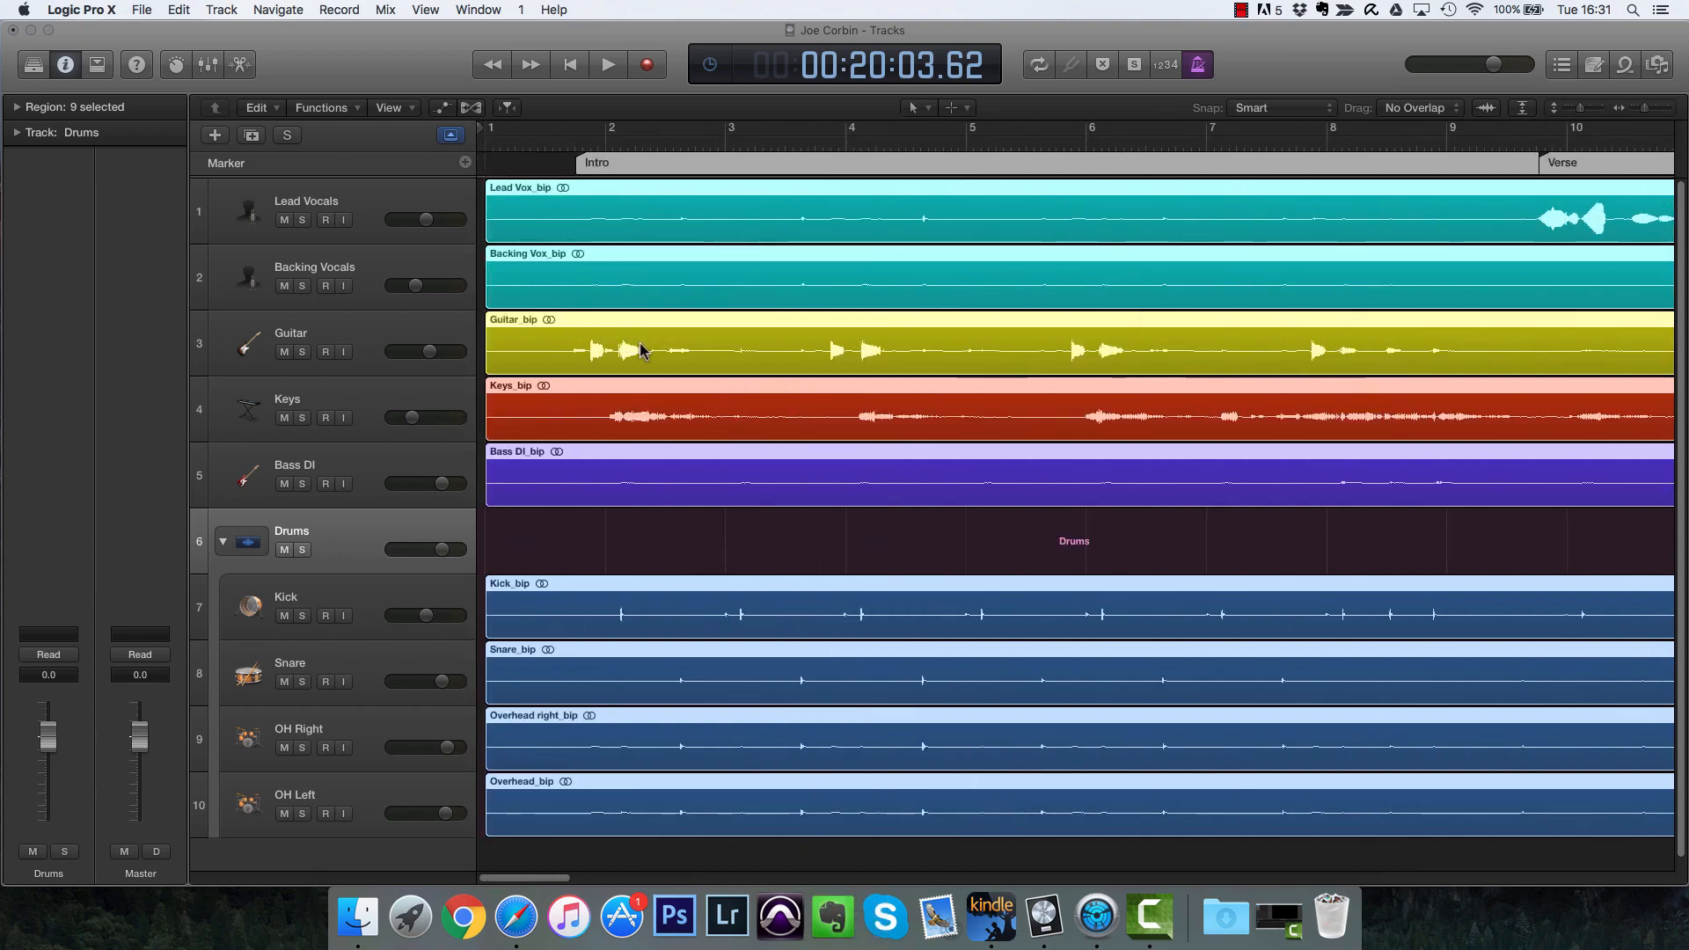
drag(643, 349, 743, 347)
Step: Set the playhead at bar 3 and nudge the regions so the first kick transient sits exactly on bar 3
key(super+Right)
key(super+Right)
key(super+Right)
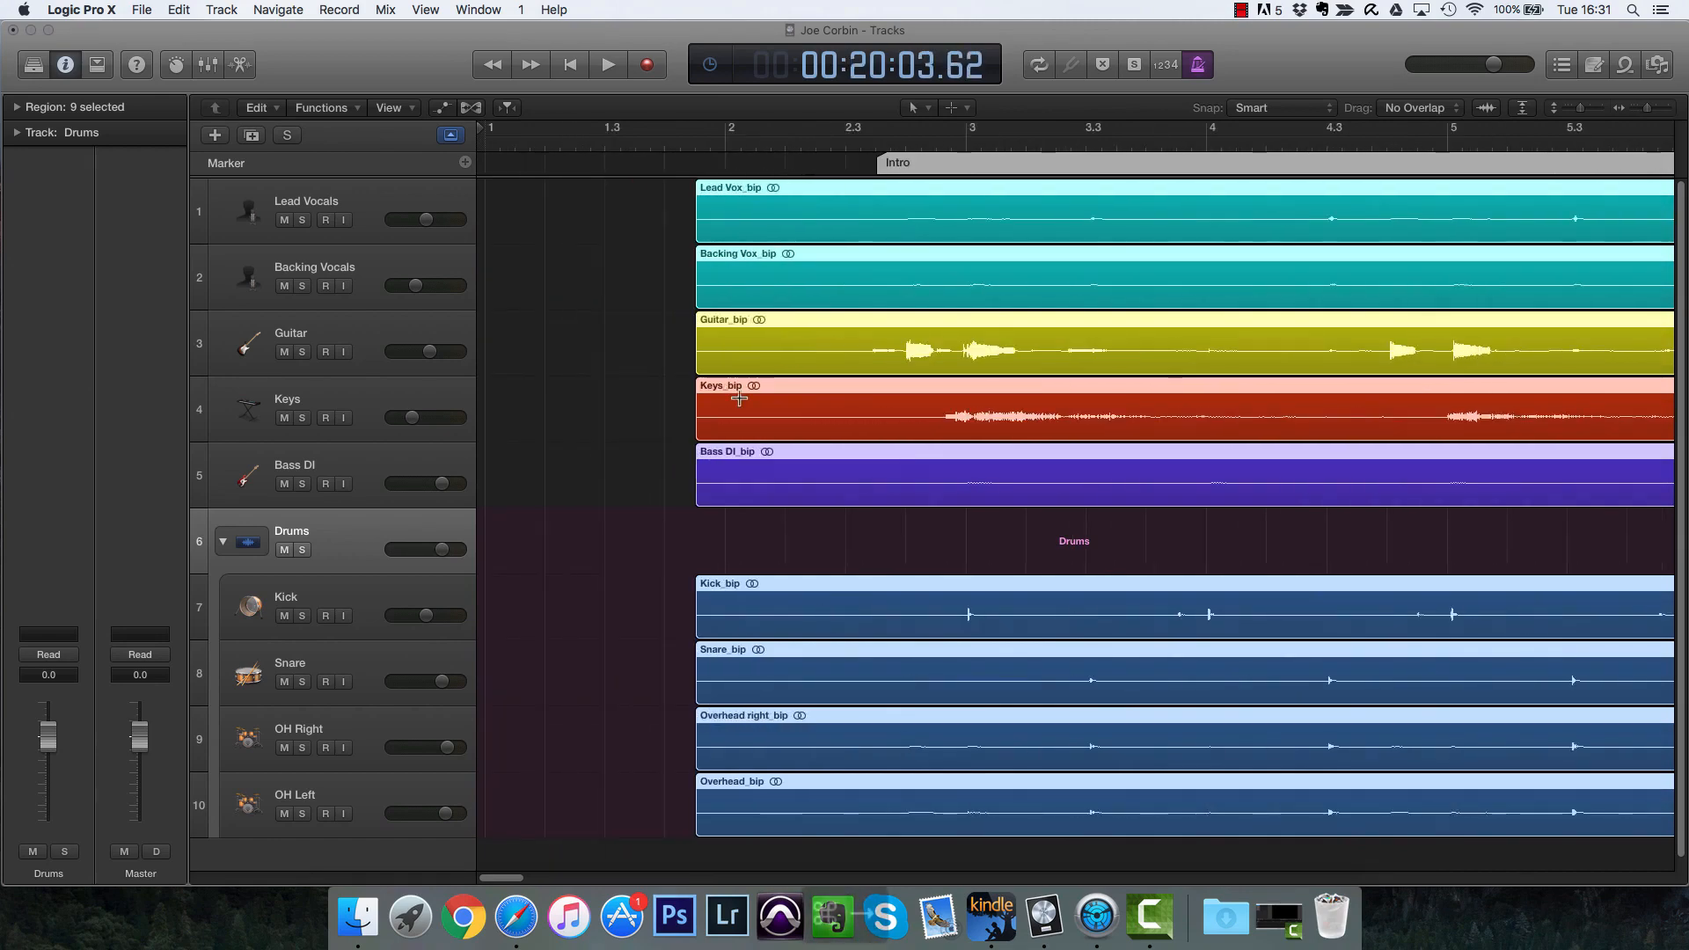
scroll(991, 461, right, 10)
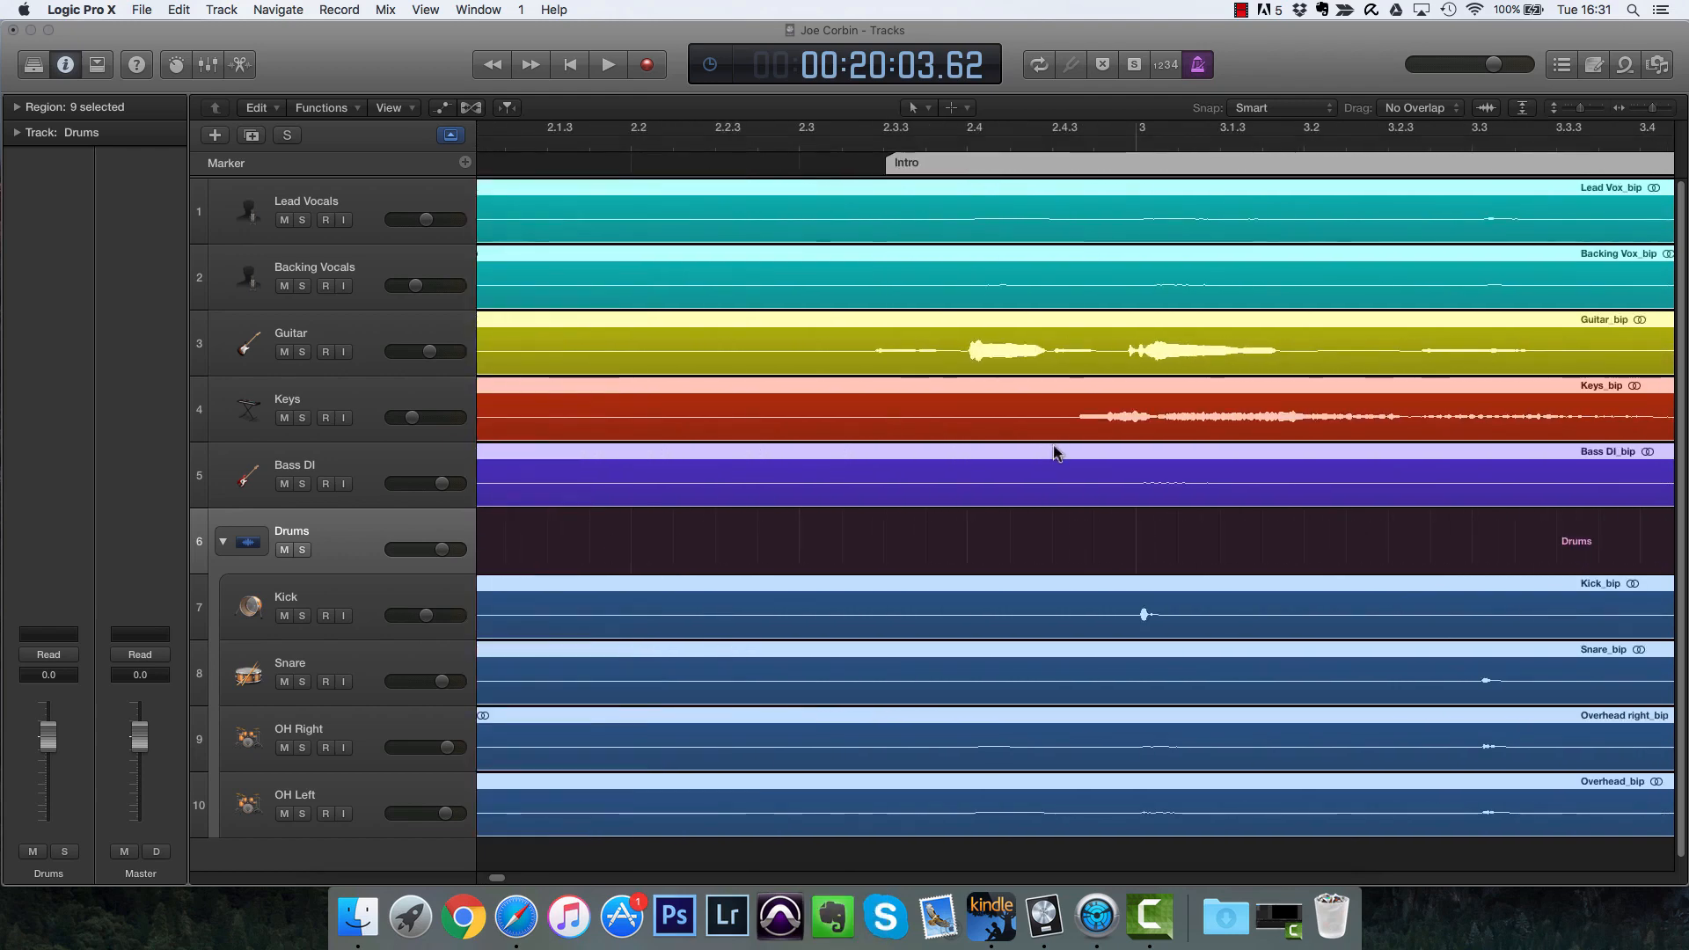
click(1136, 146)
key(super+Right)
key(super+Right)
key(super+Right)
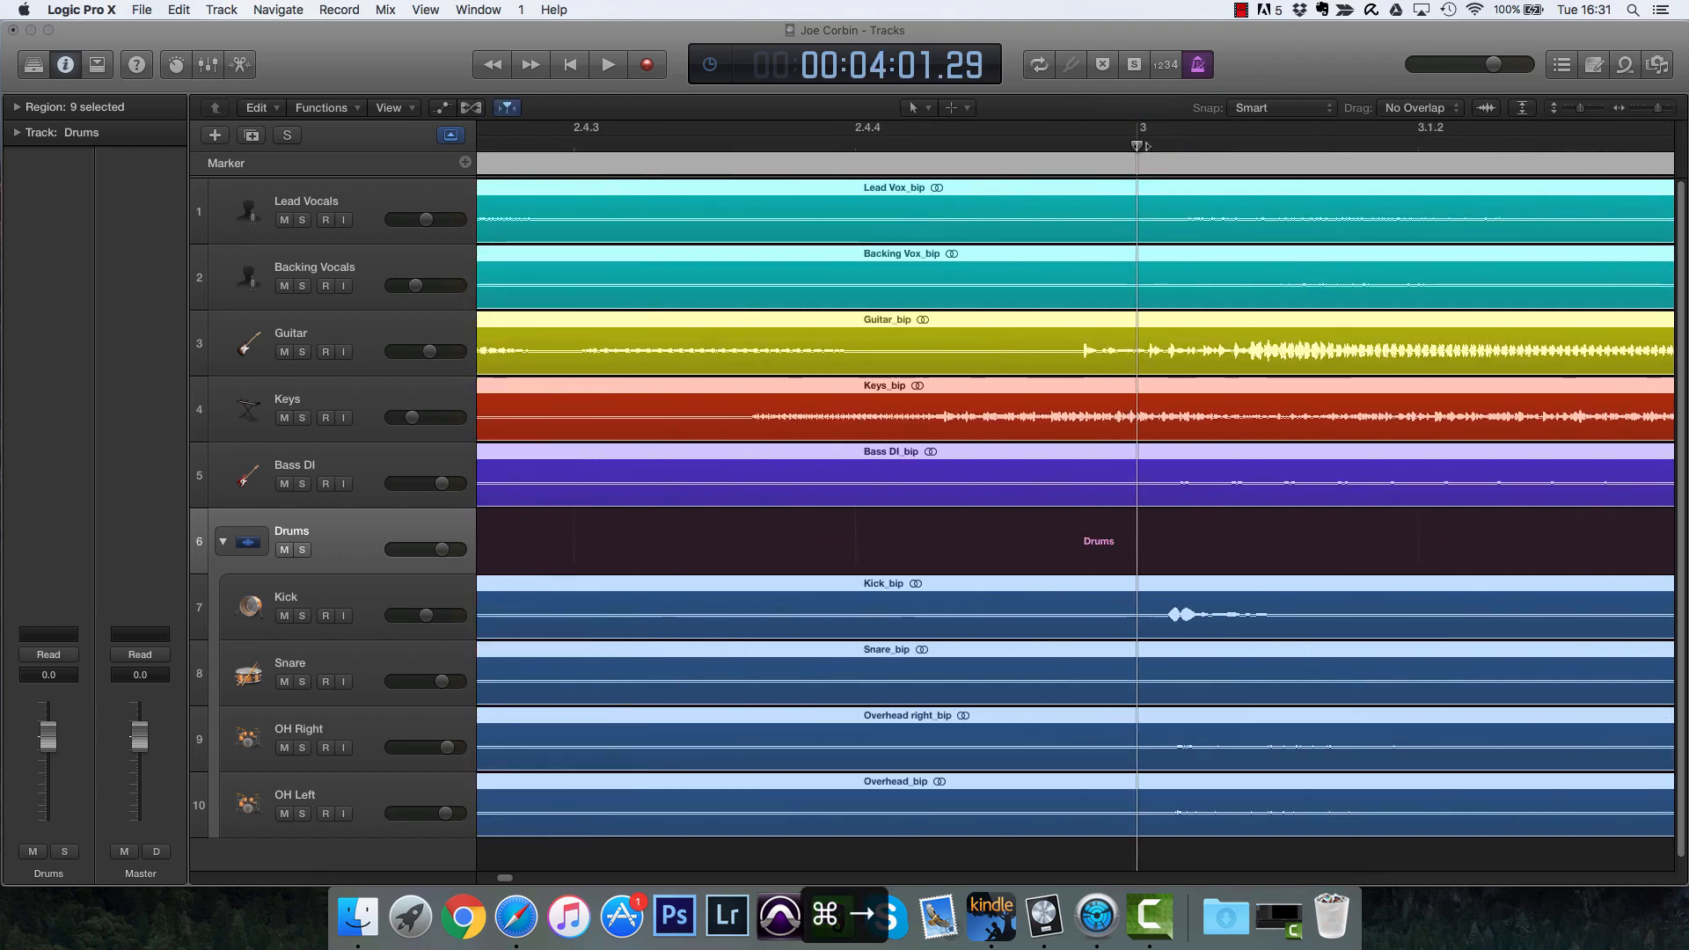
drag(1194, 604, 1163, 600)
Step: Play back the intro from bar 2 to check the regions' alignment with the grid
key(super+Left)
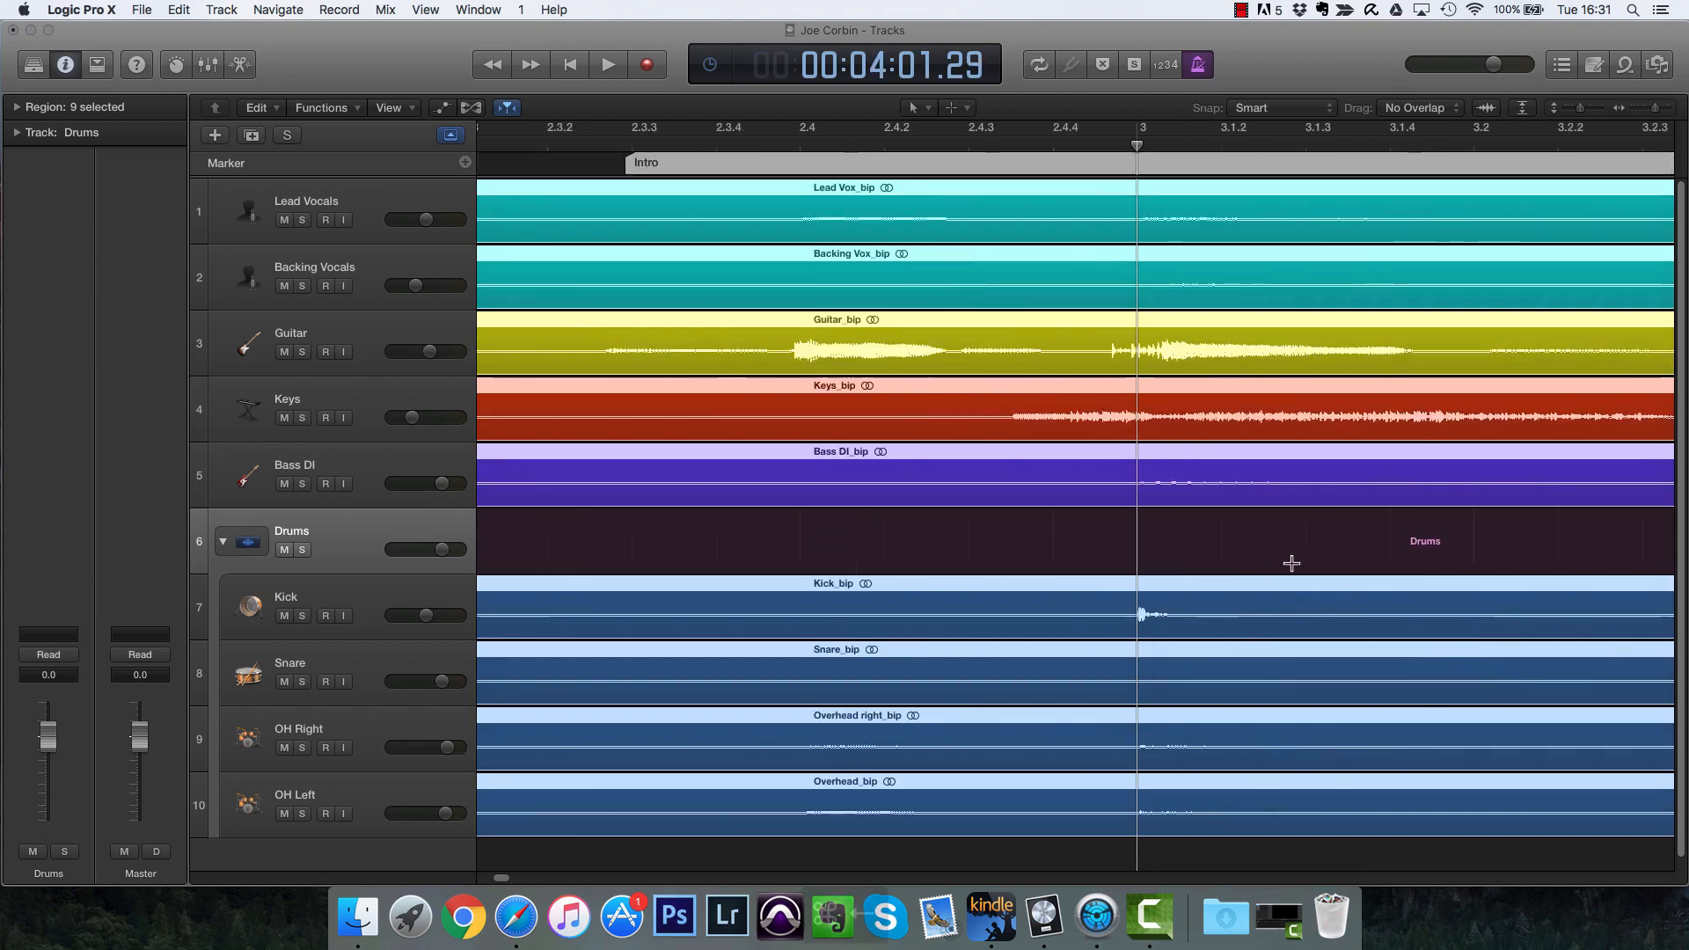
key(super+Left)
key(super+Left)
key(super+Left)
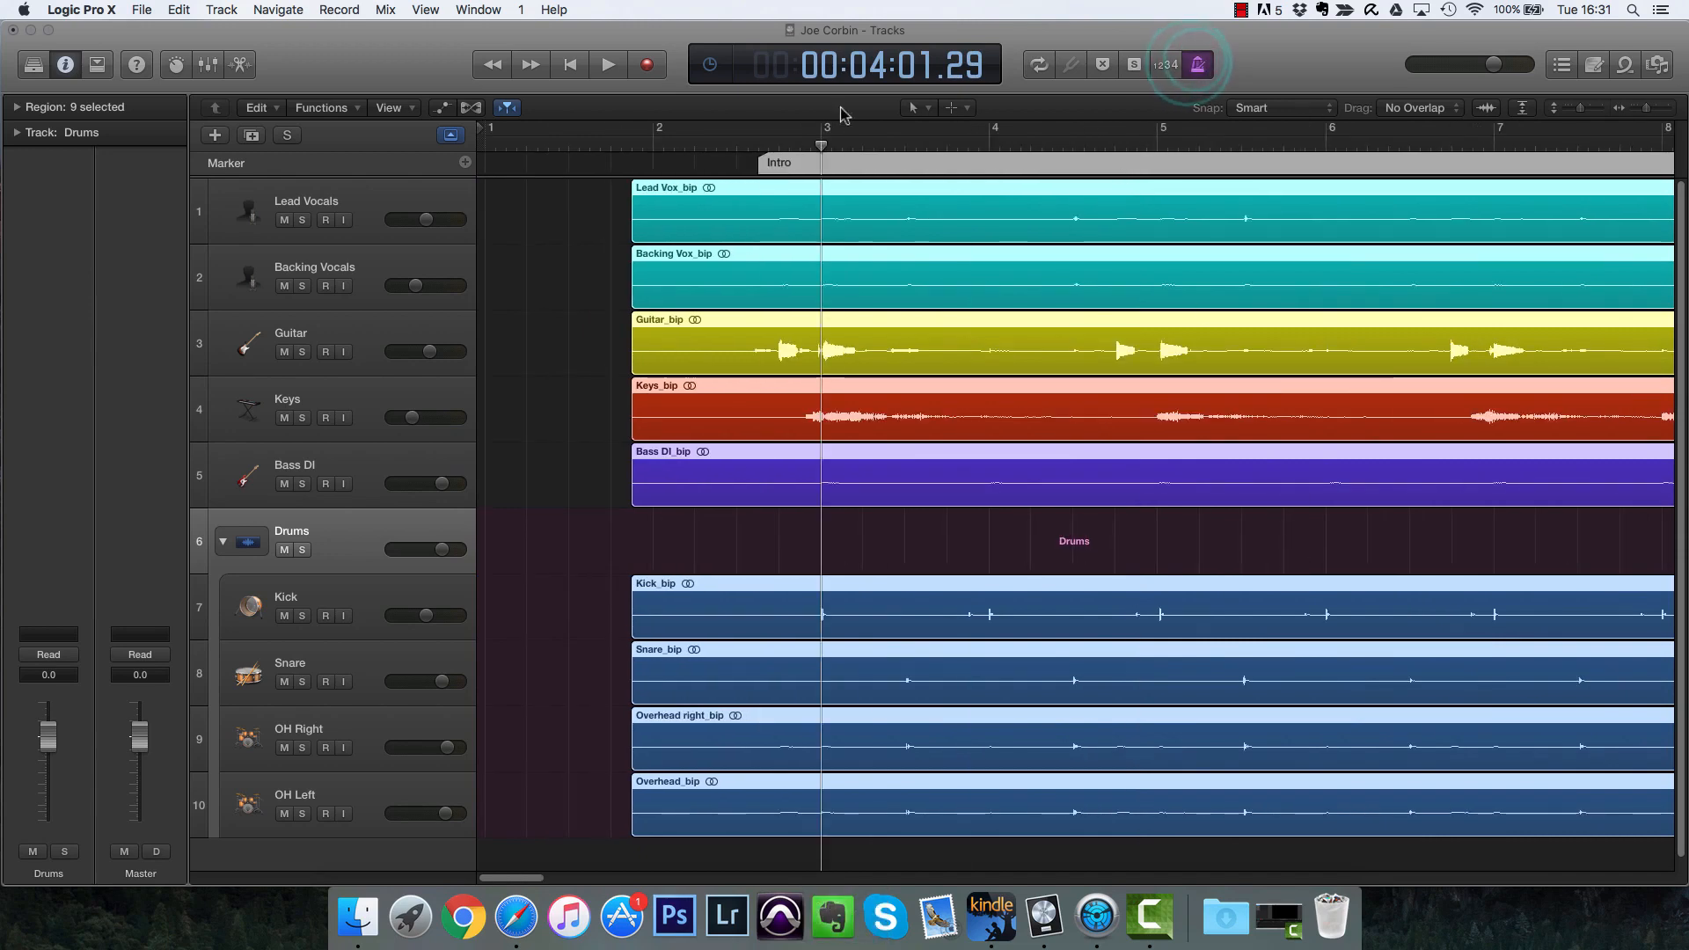
click(651, 143)
key(space)
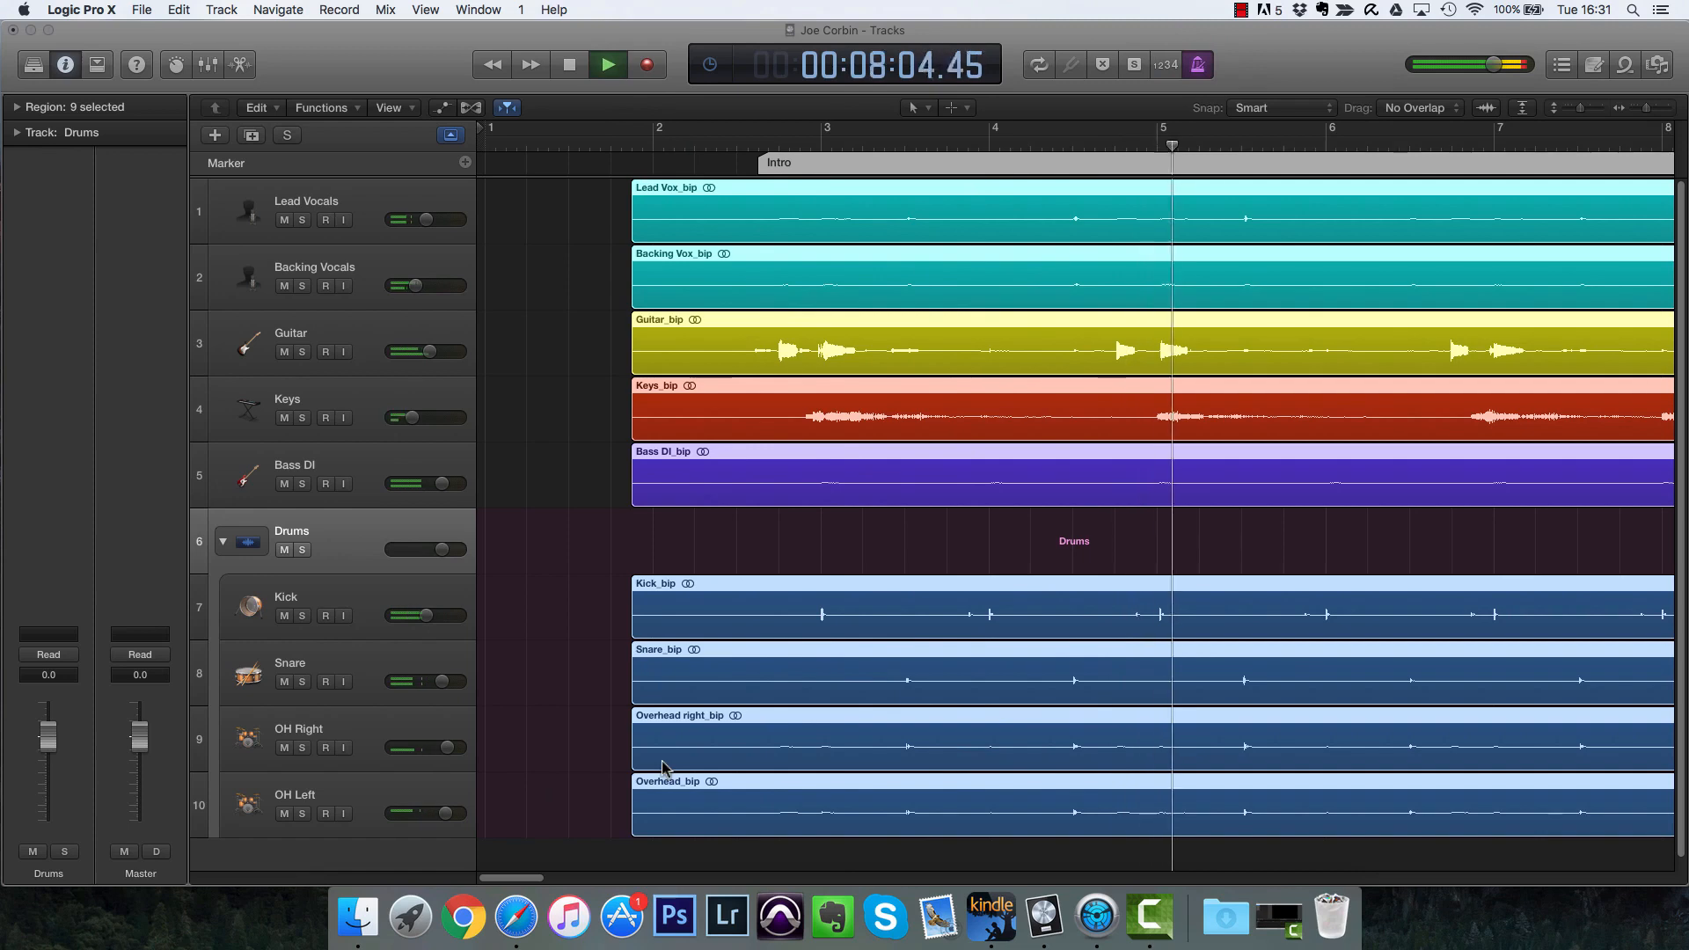
click(803, 525)
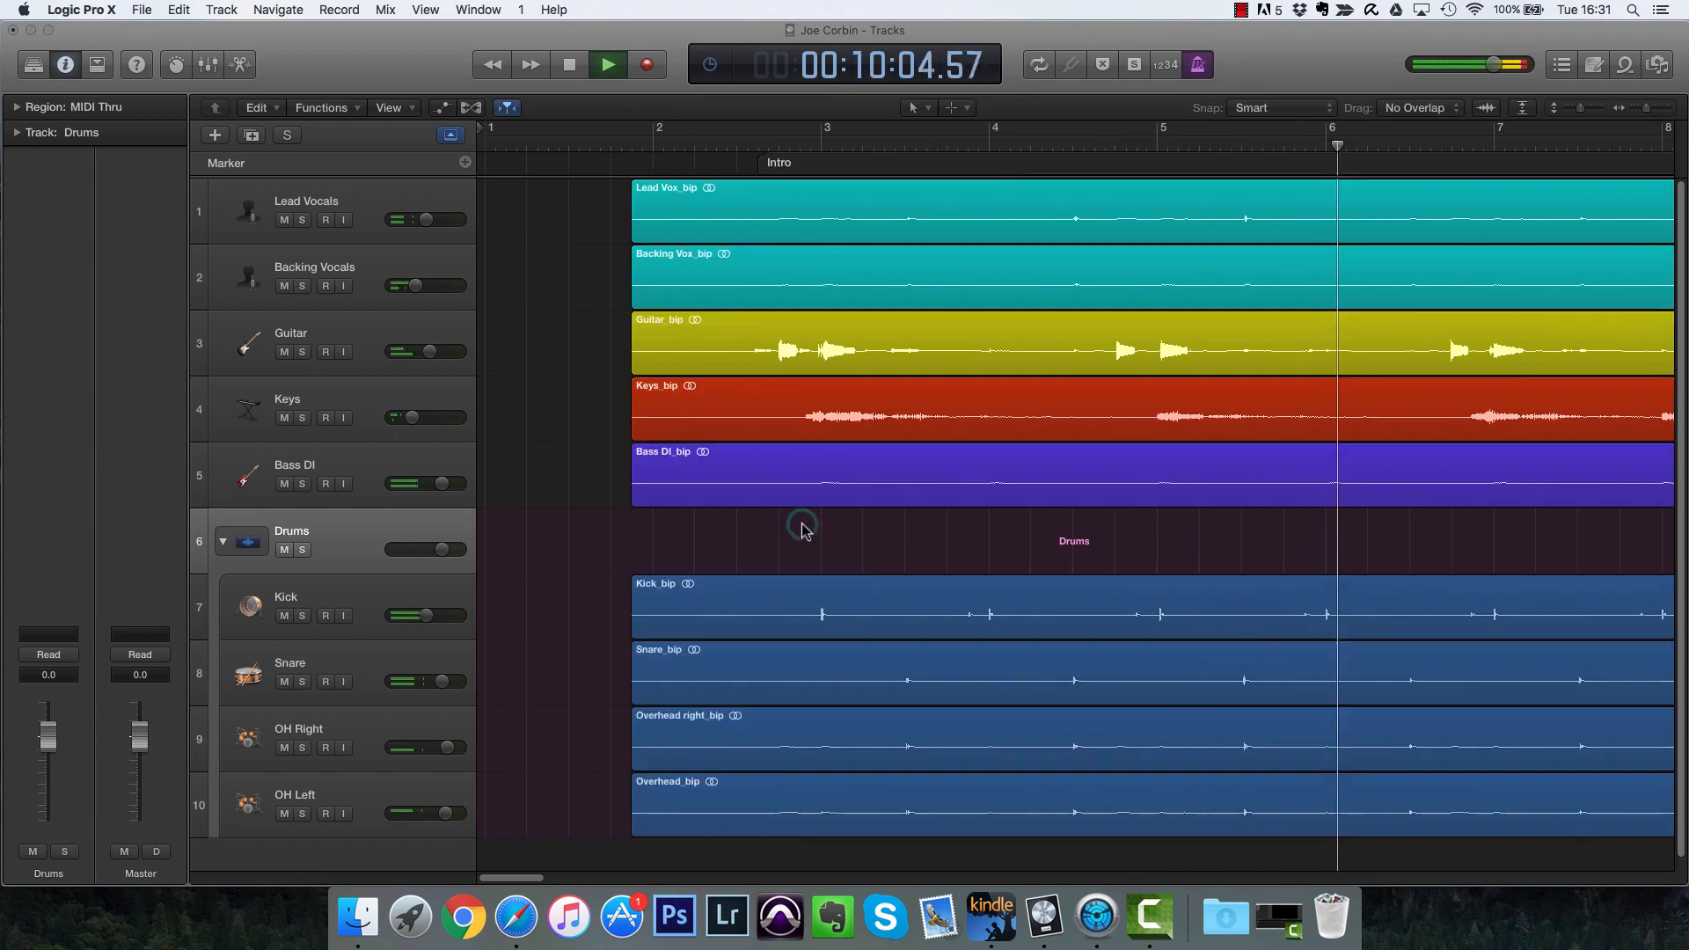
key(z)
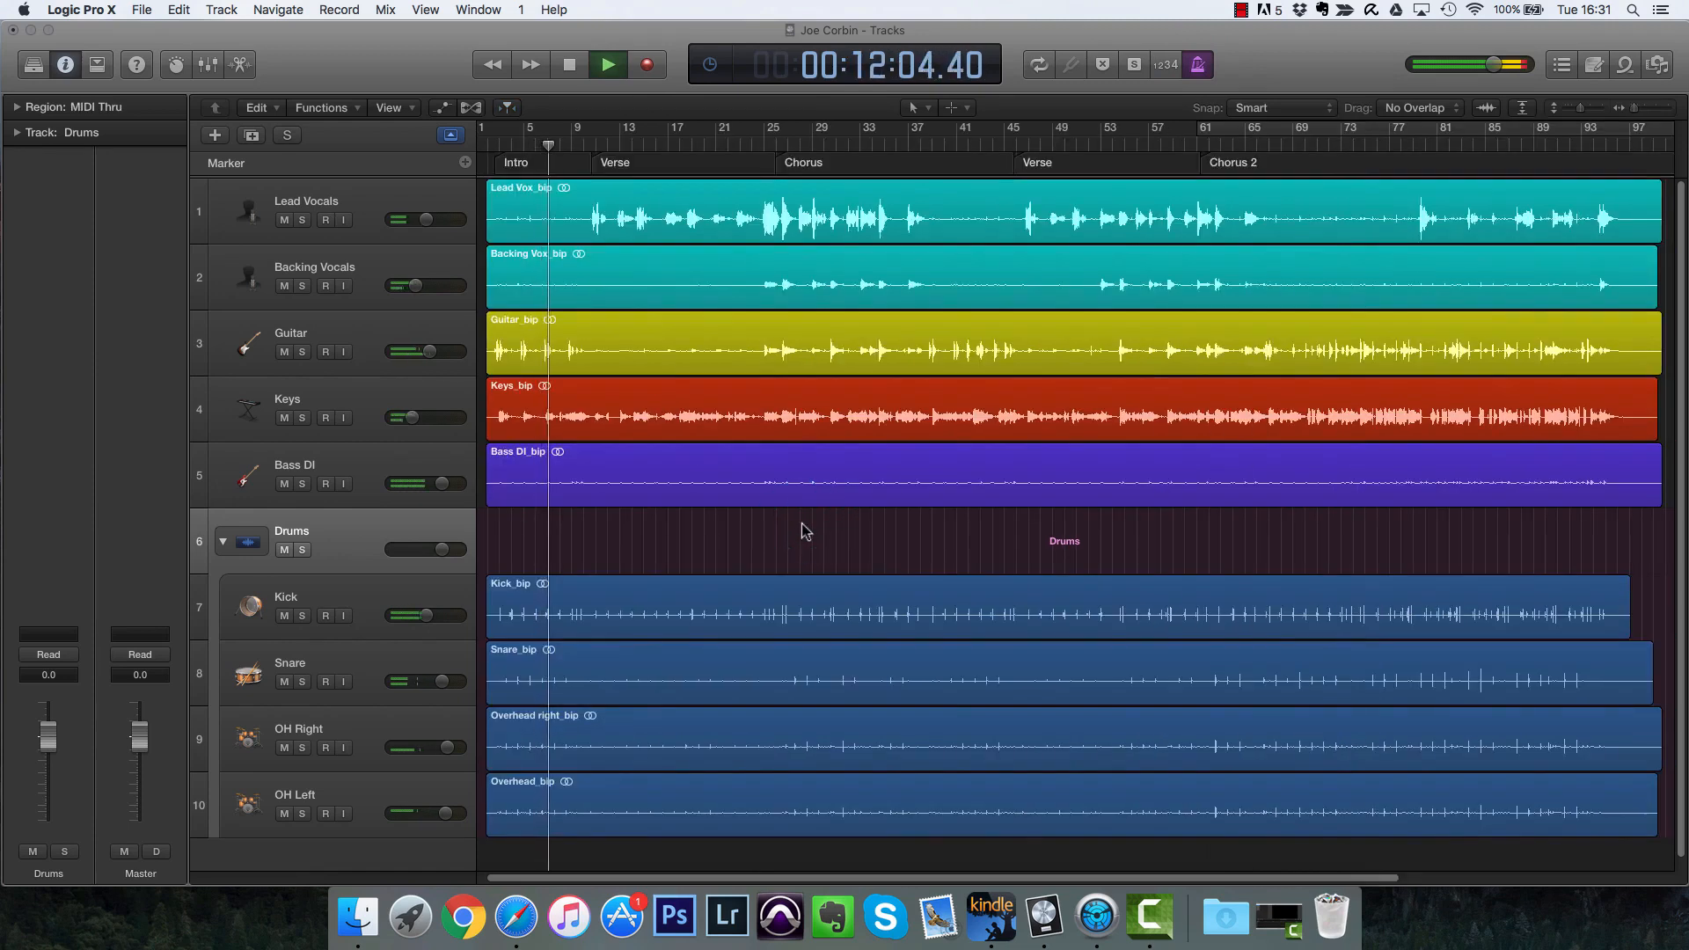
key(space)
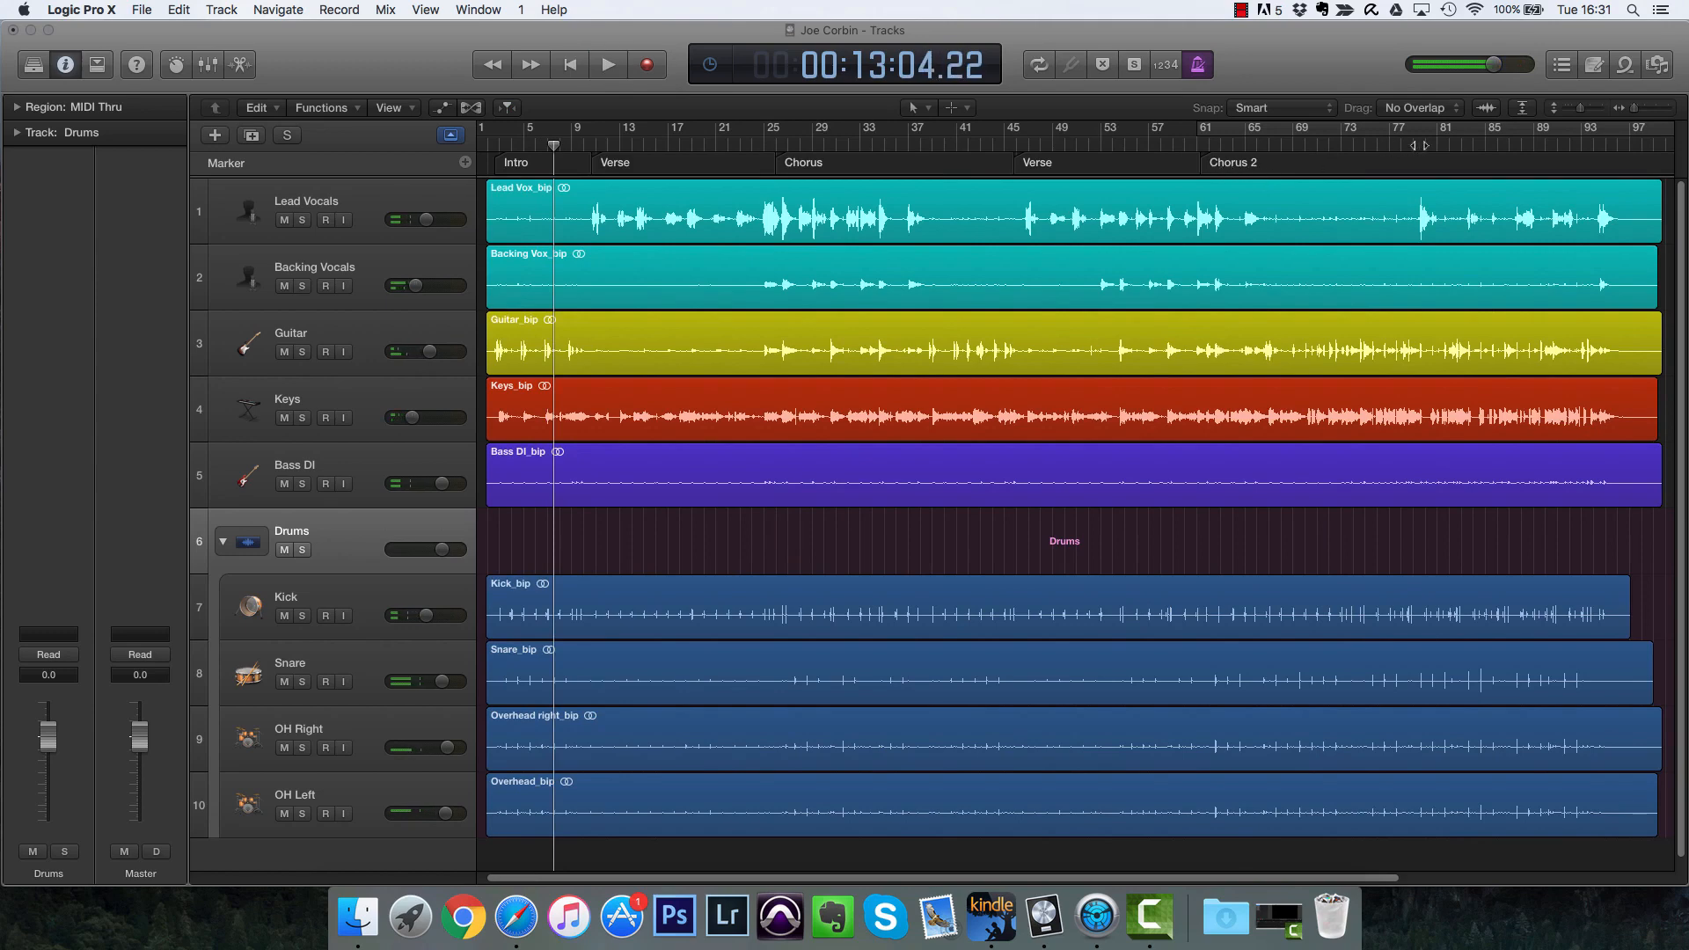
Step: Play back the song from several points in its final section and Chorus 2 to check the tempo following
click(1430, 144)
key(space)
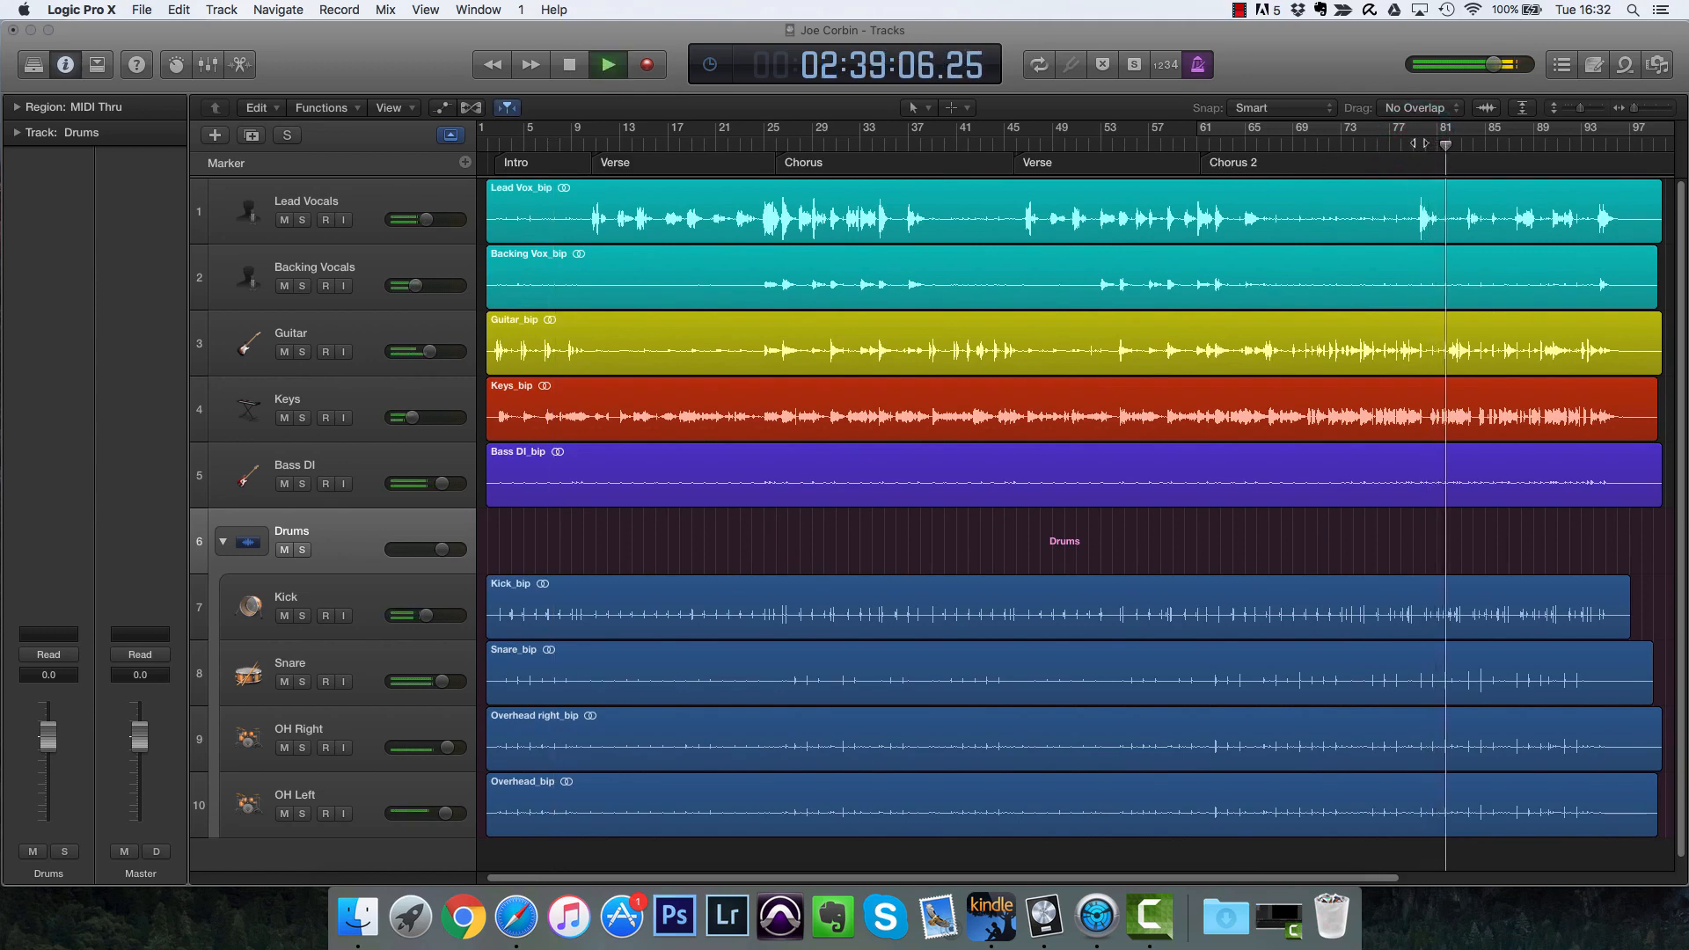
click(1399, 143)
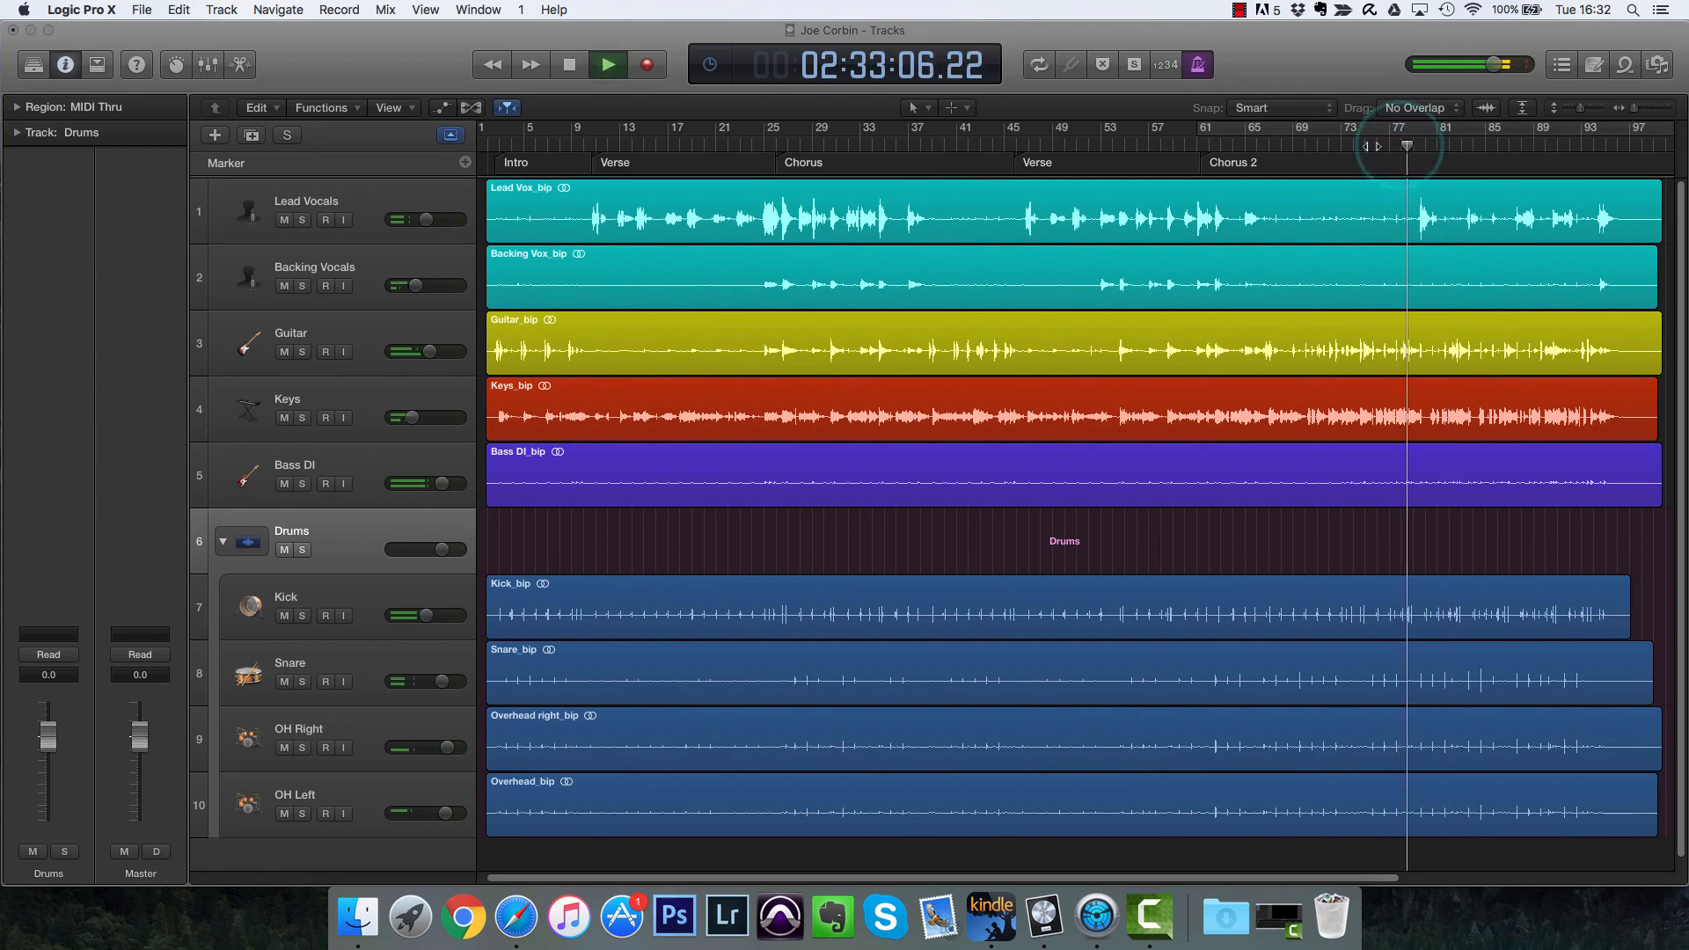
key(space)
click(1245, 141)
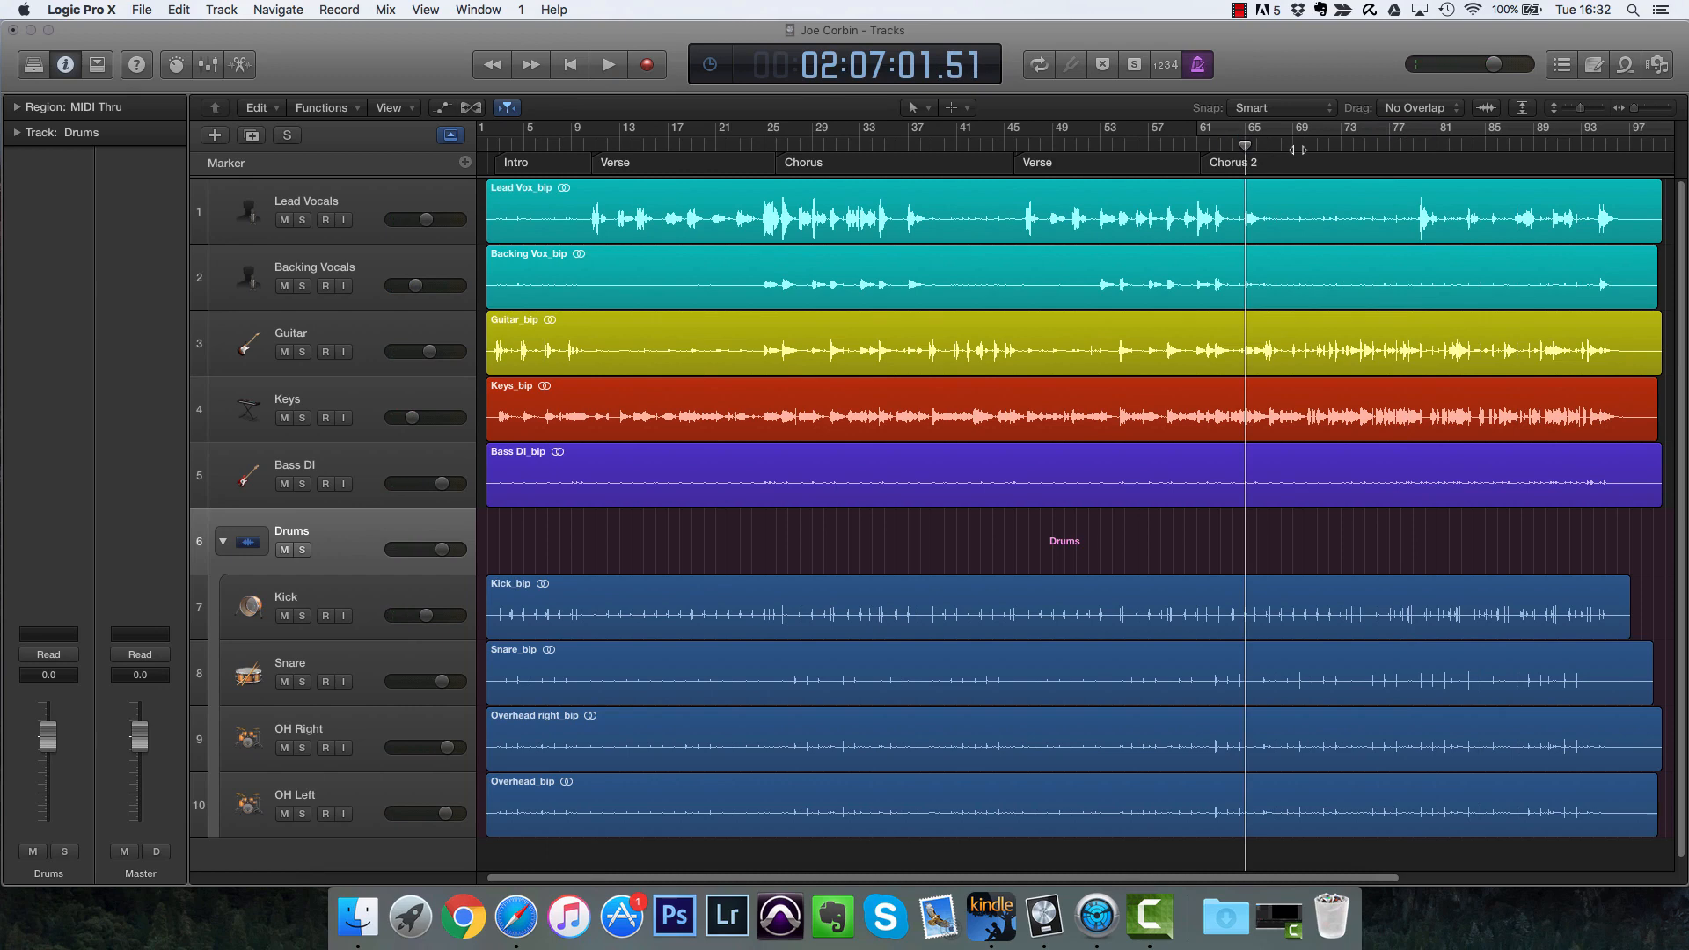
click(1197, 145)
key(space)
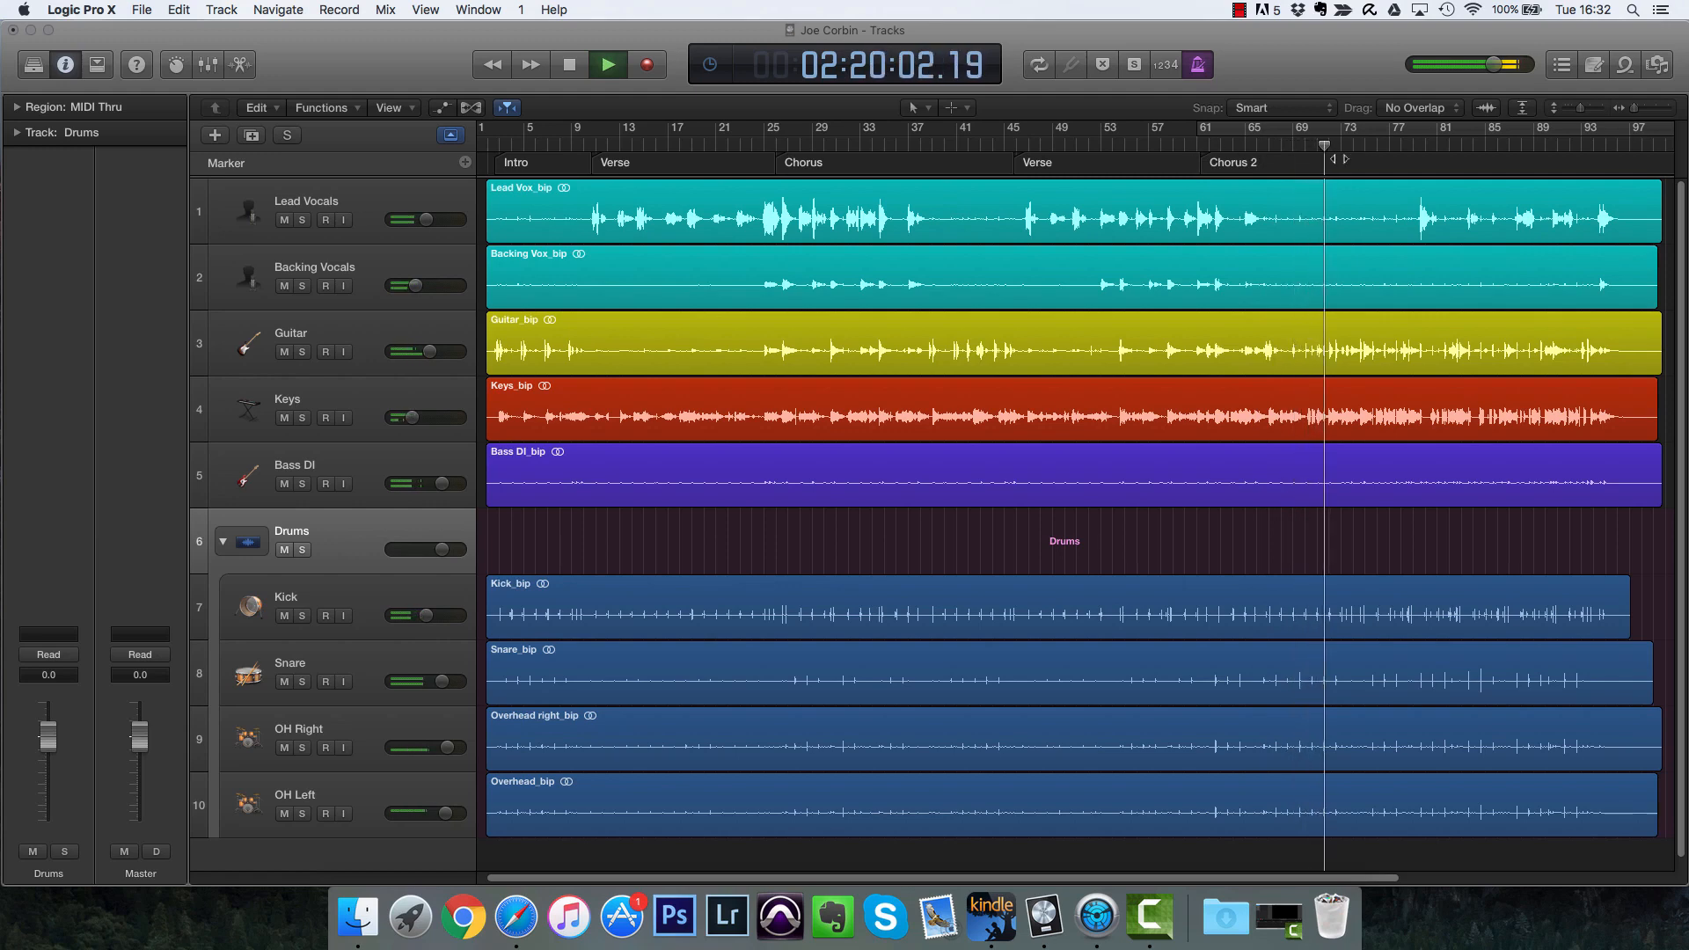
key(space)
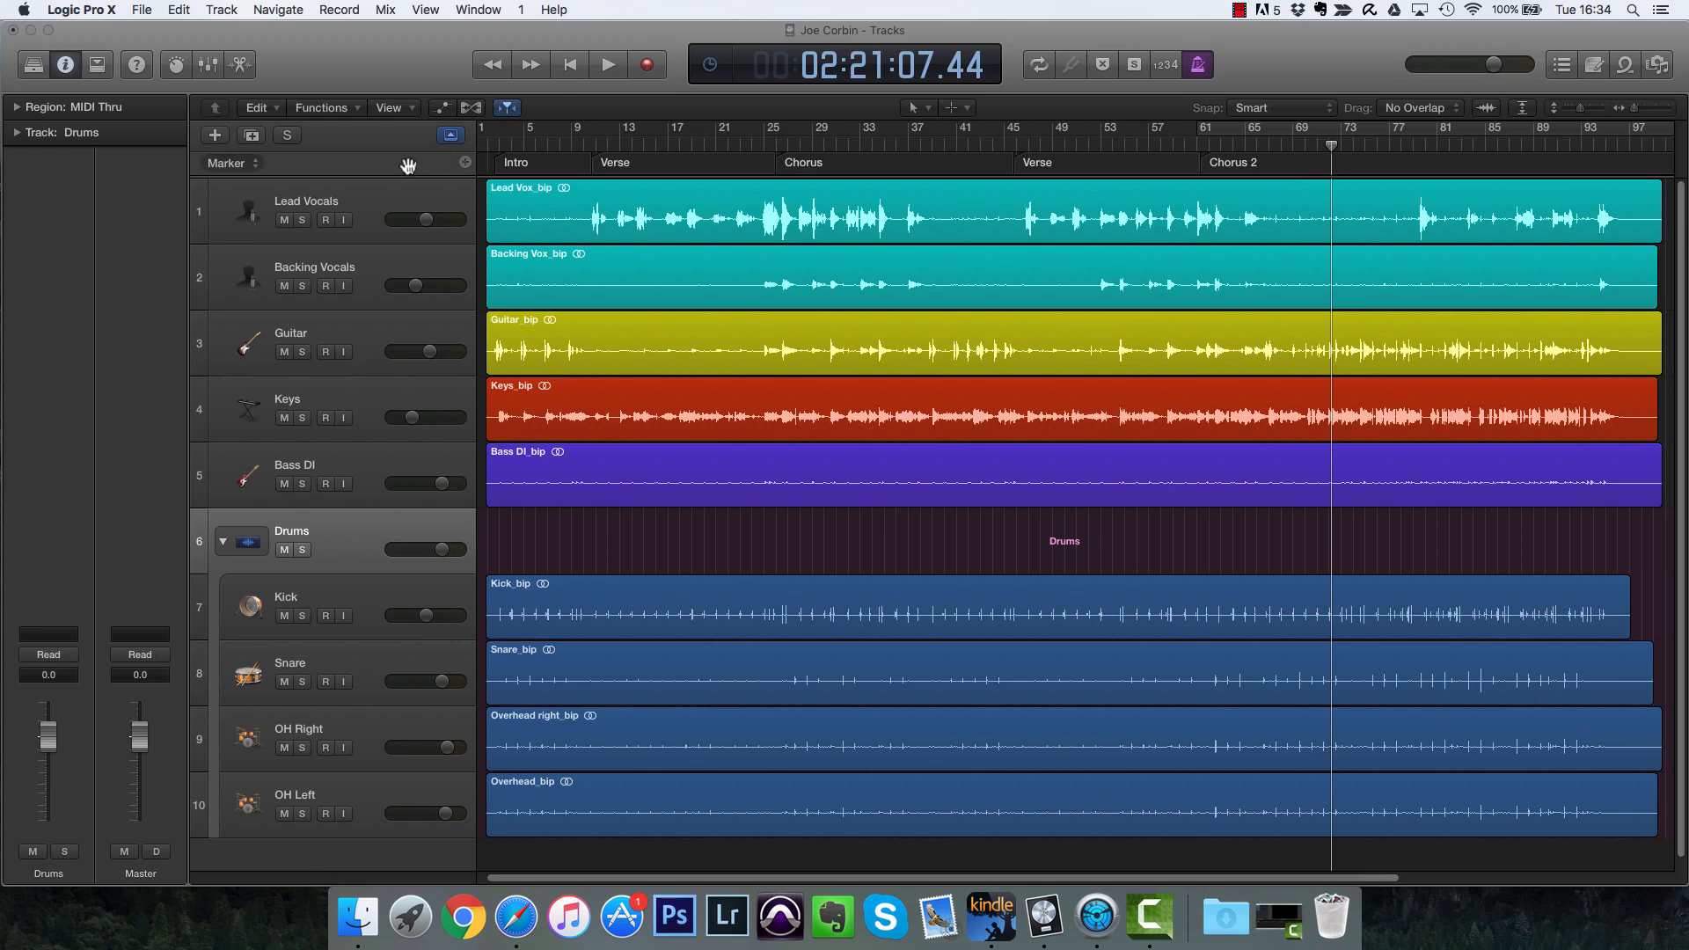
Step: Show the tempo global track and enlarge its height
right_click(408, 165)
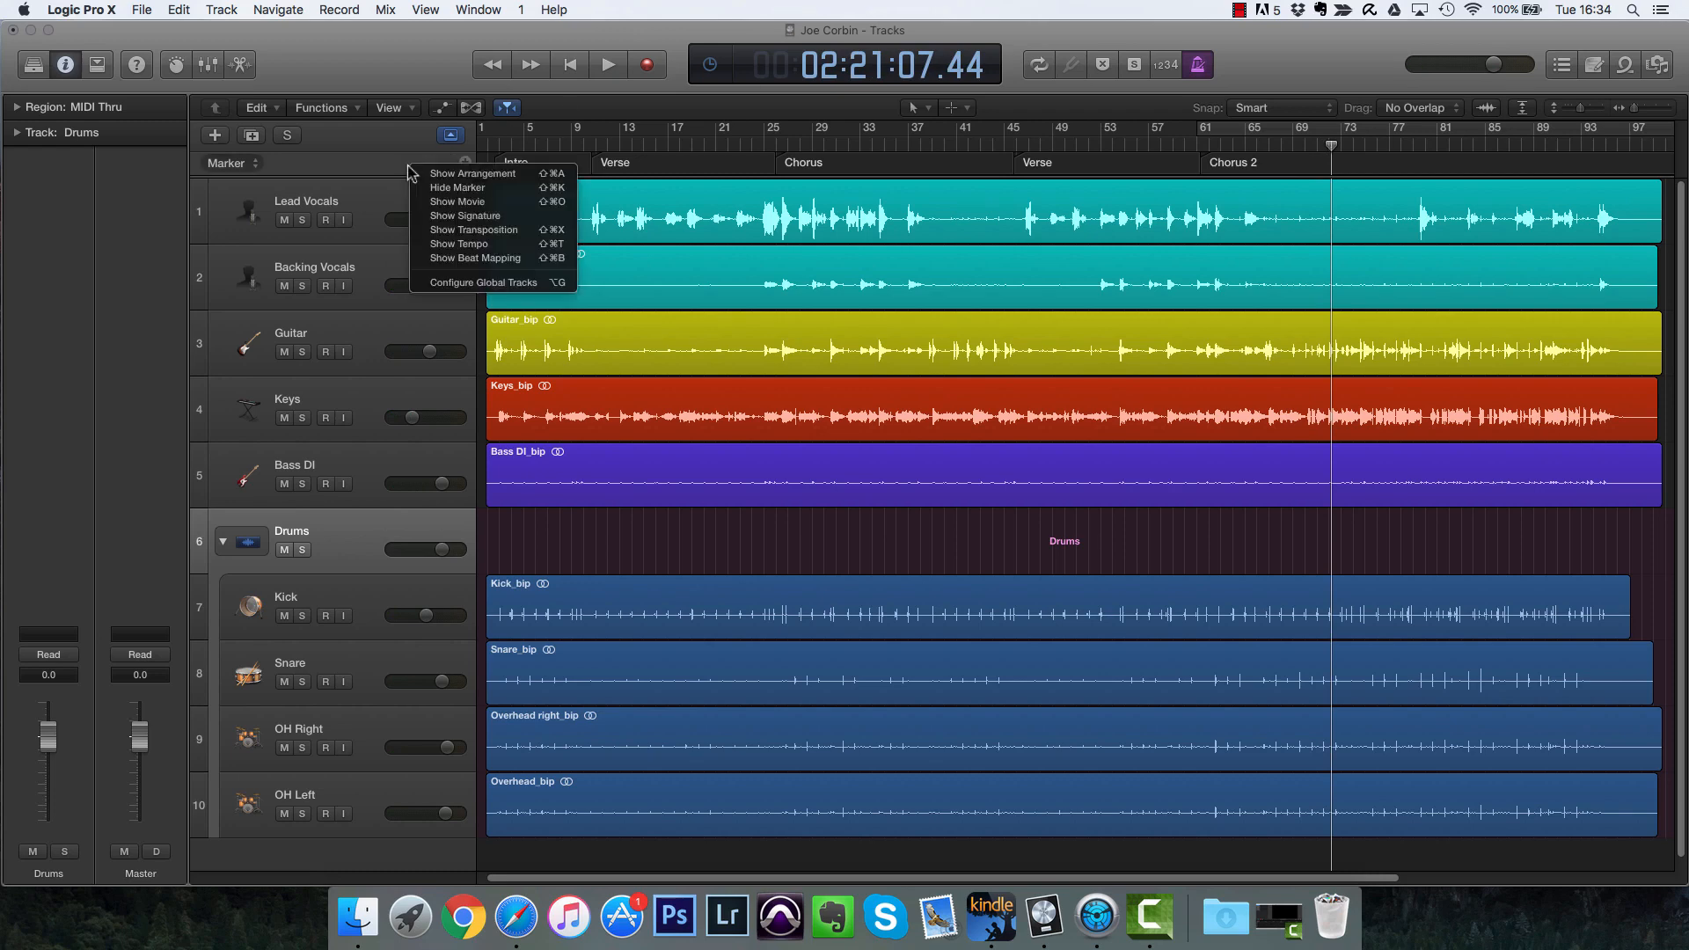
click(475, 244)
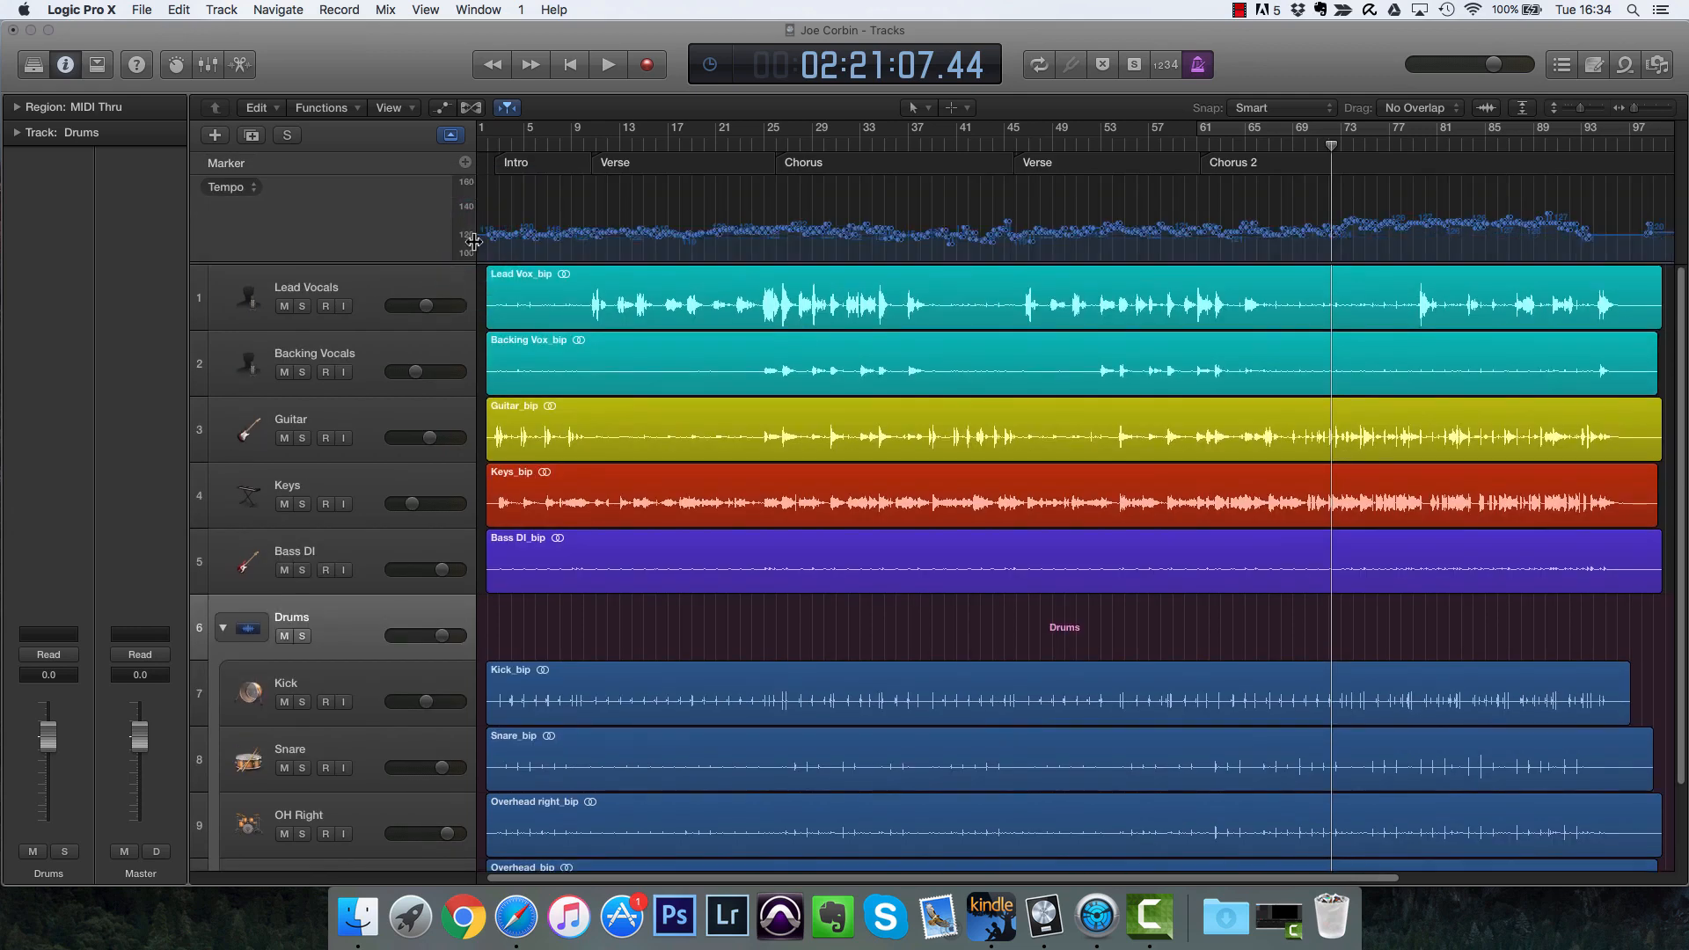
key(shift+super+t)
key(shift+super+t)
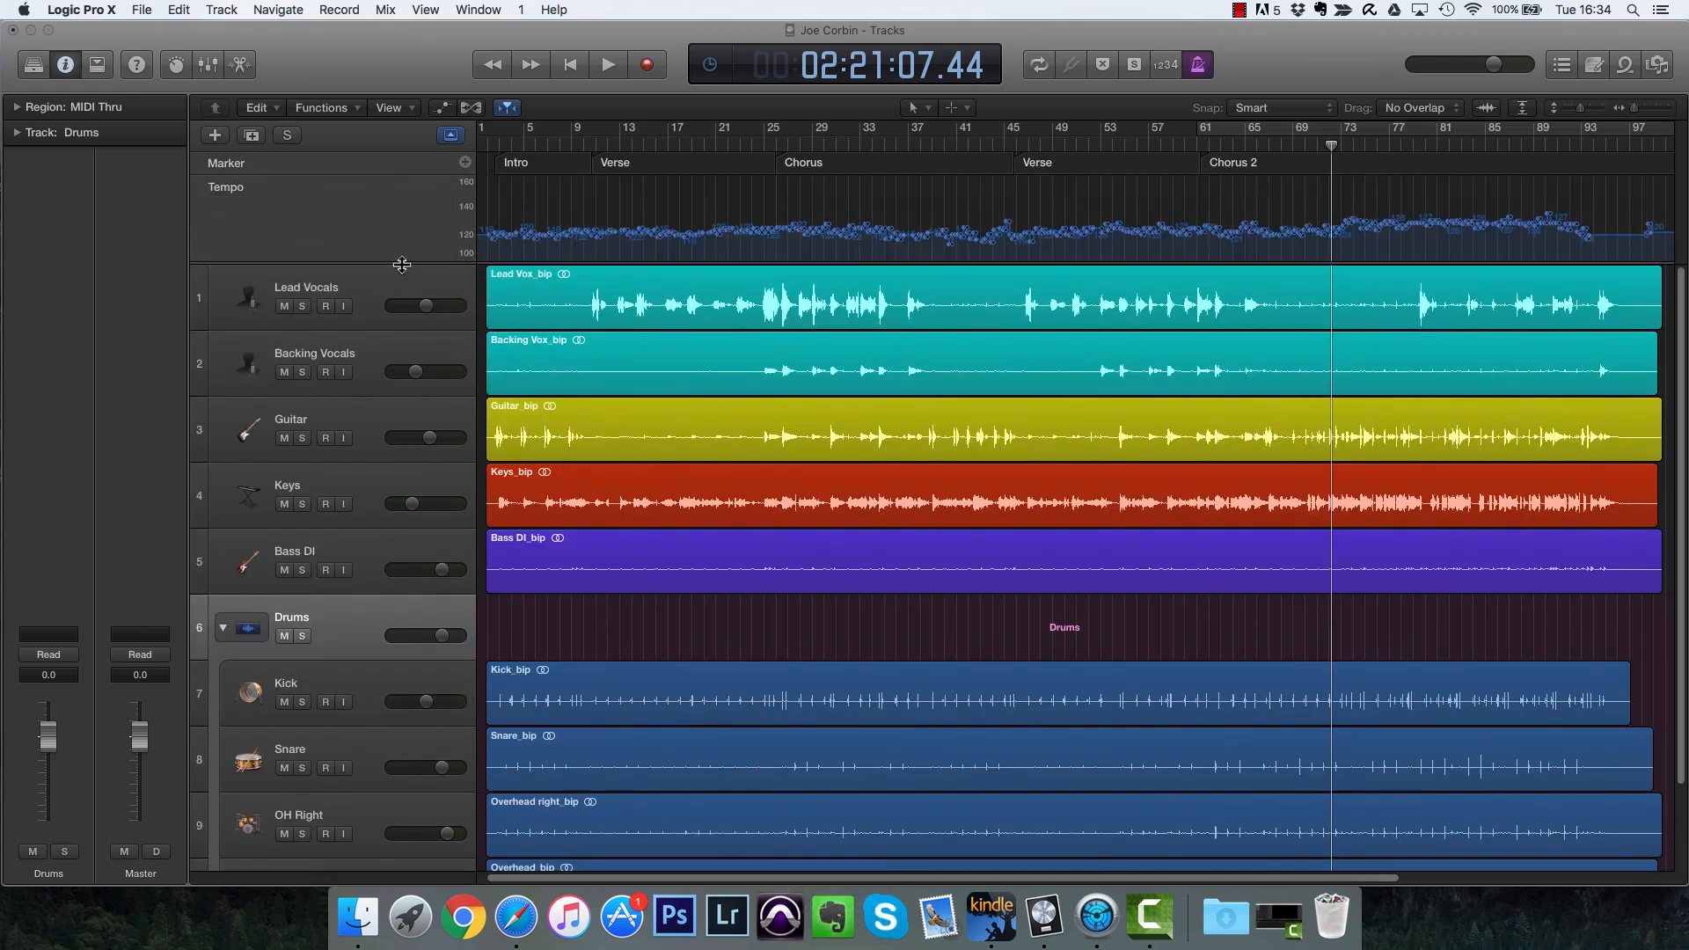
drag(403, 265, 398, 420)
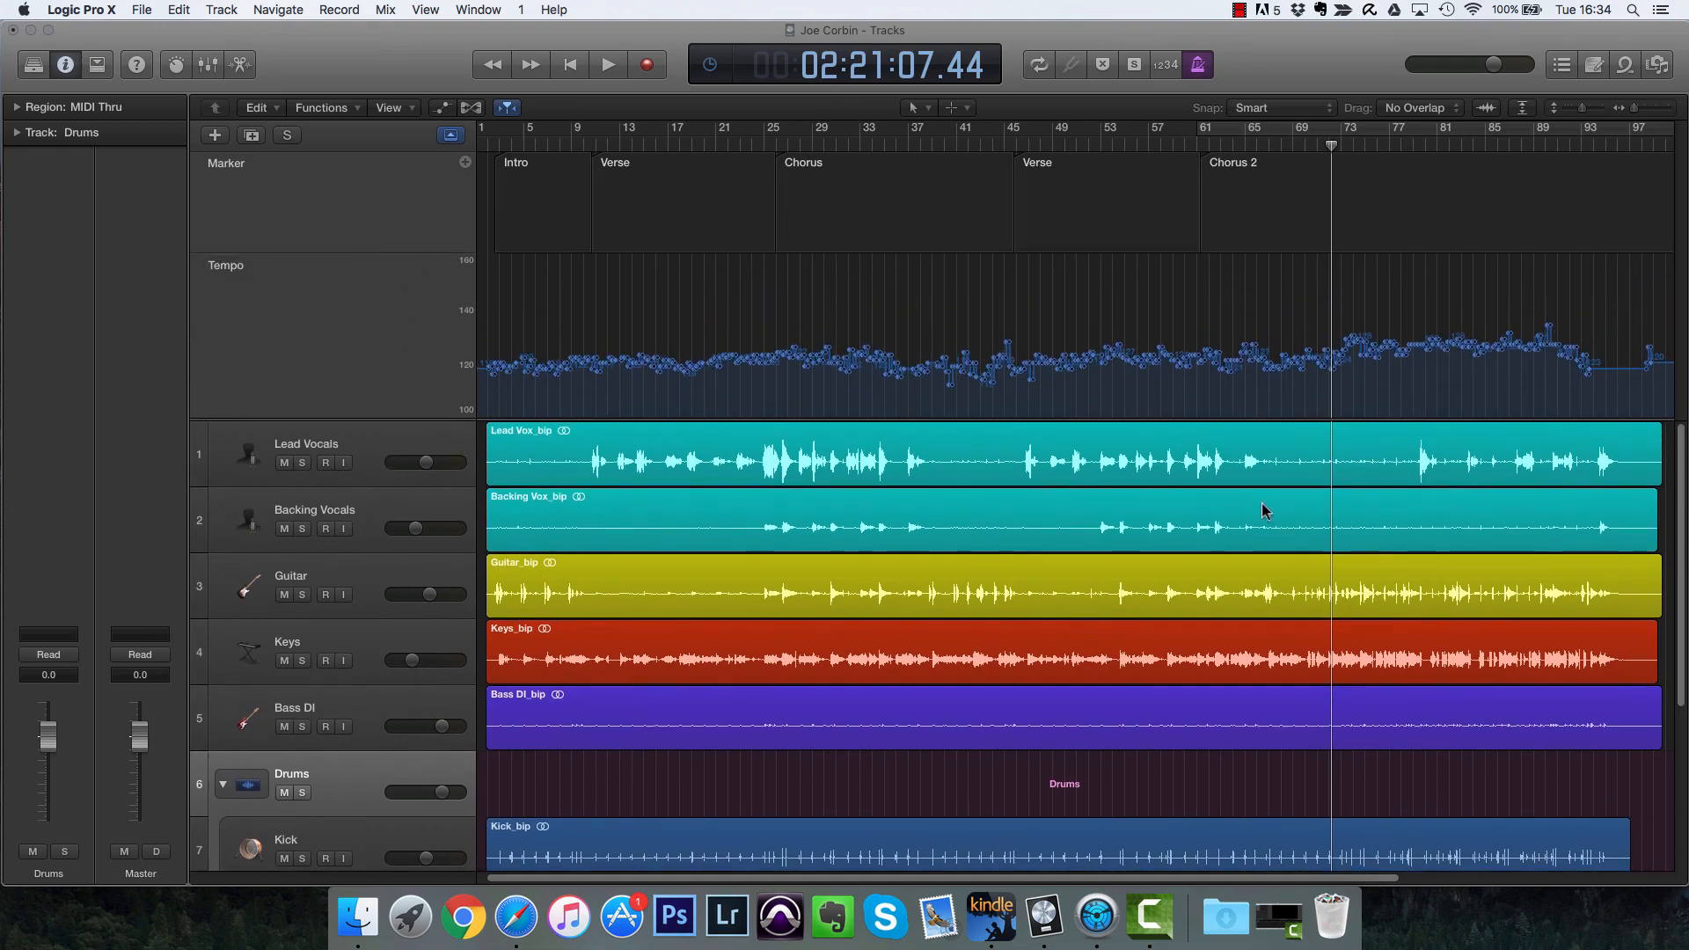
Step: Examine the tempo curve around Chorus 2, placing the playhead at bar 65
key(super+Right)
key(super+Right)
key(super+Right)
key(super+Right)
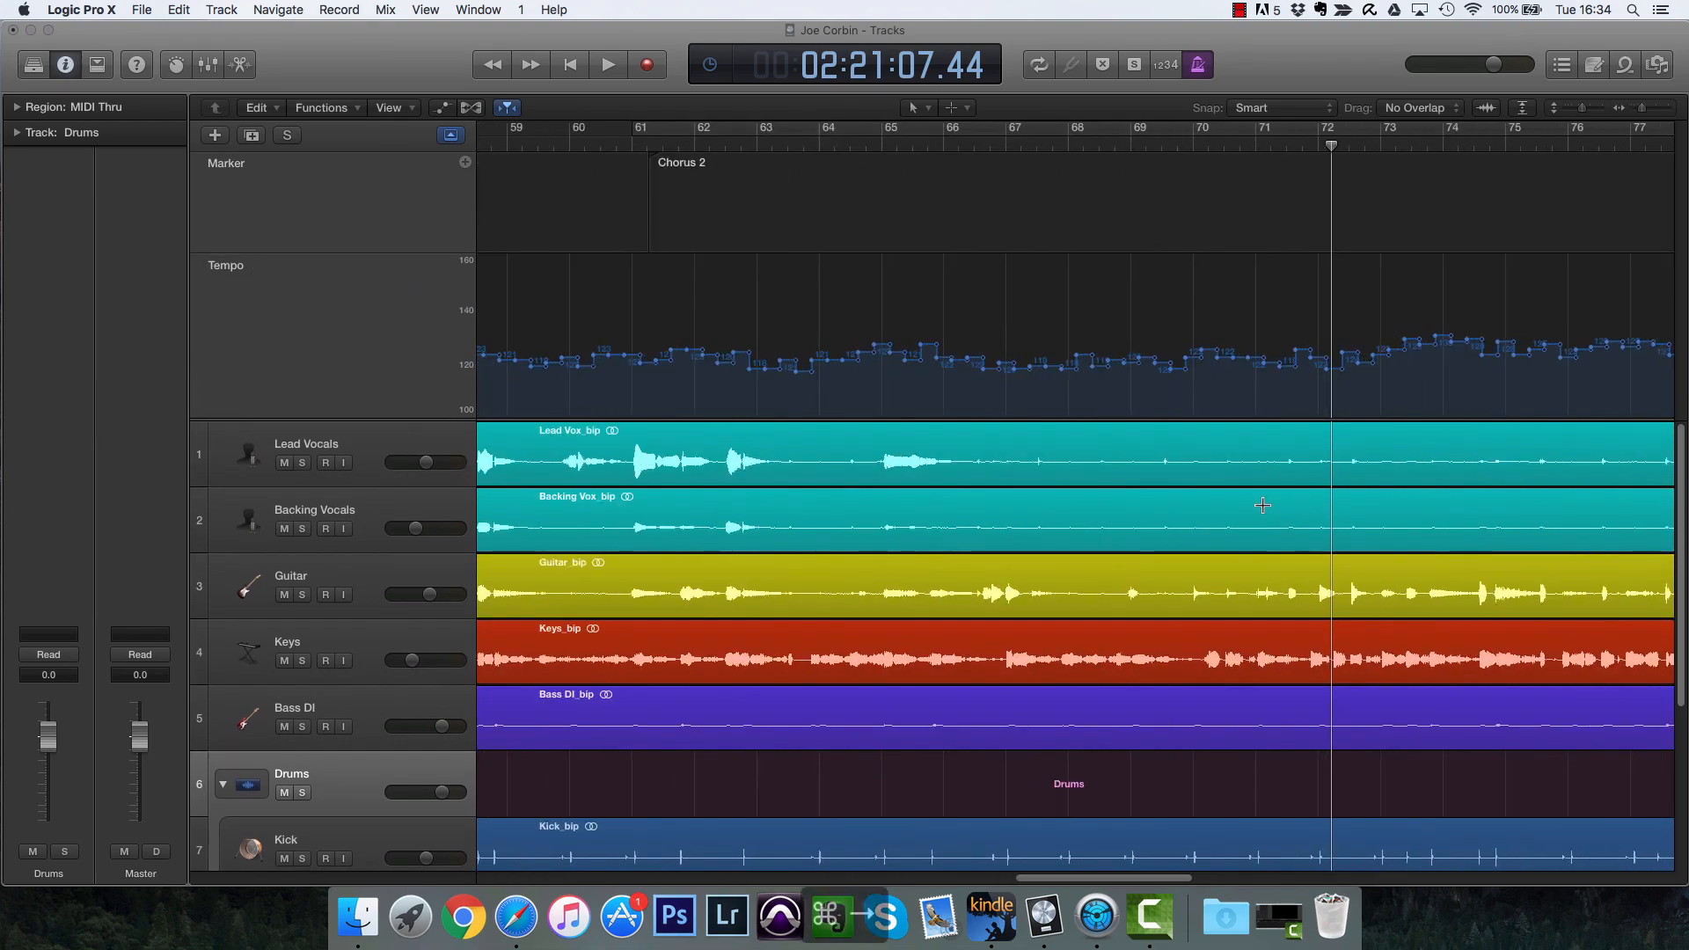
key(super+Right)
key(super+Left)
key(super+Left)
key(super+Left)
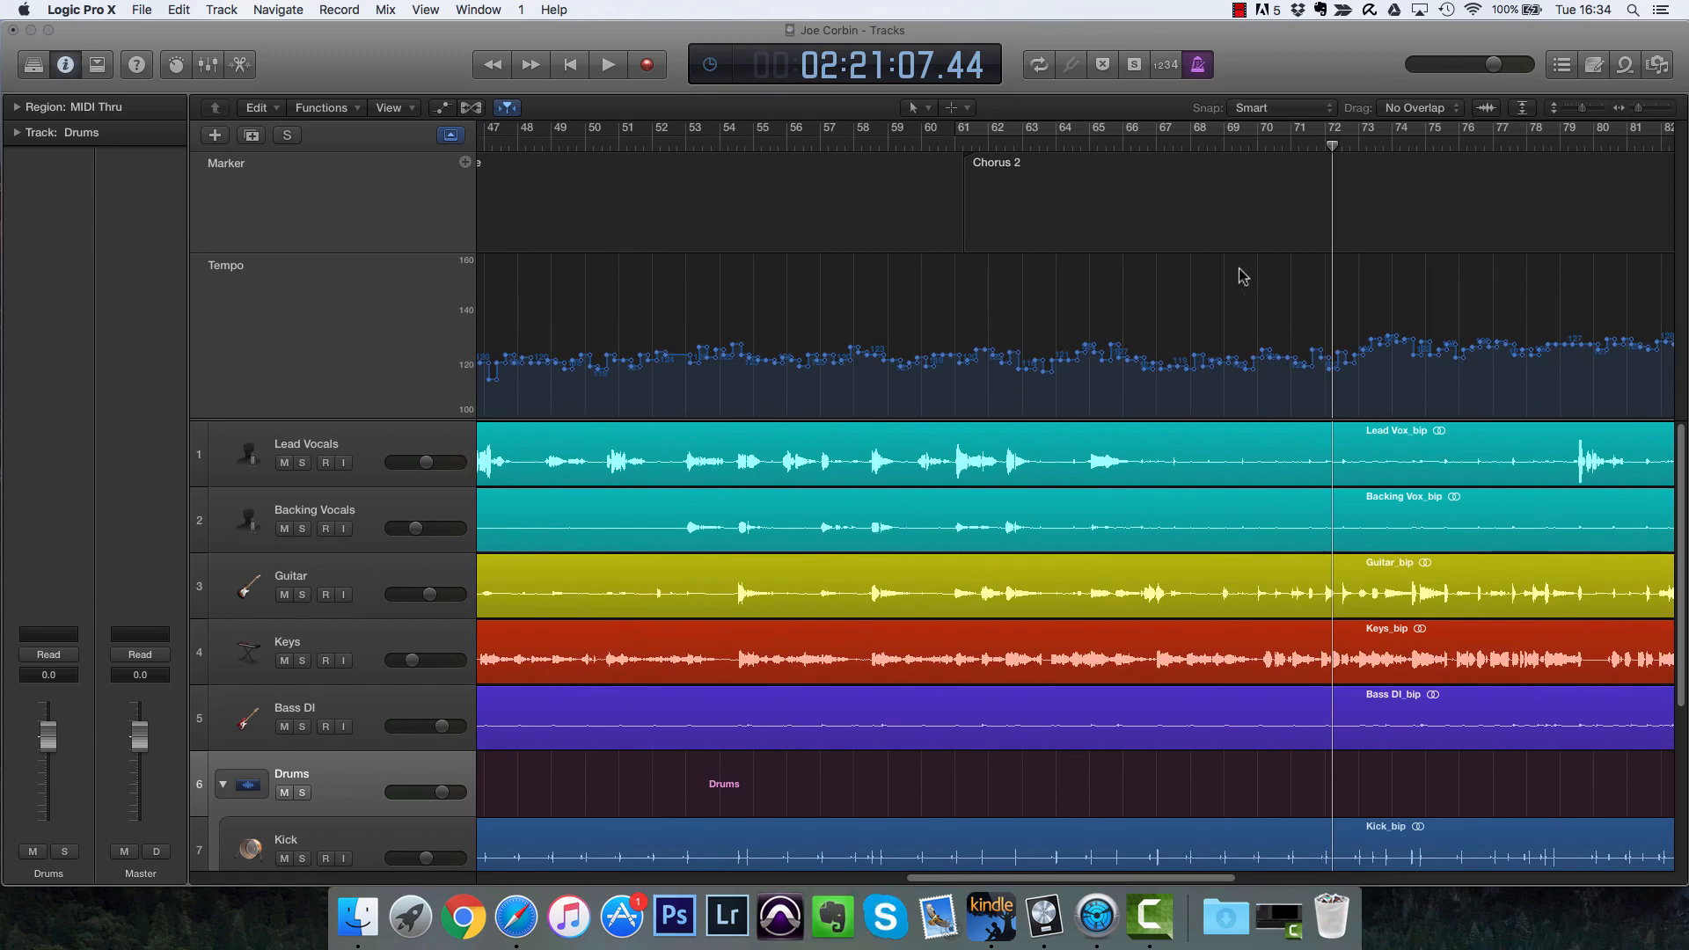
click(1098, 143)
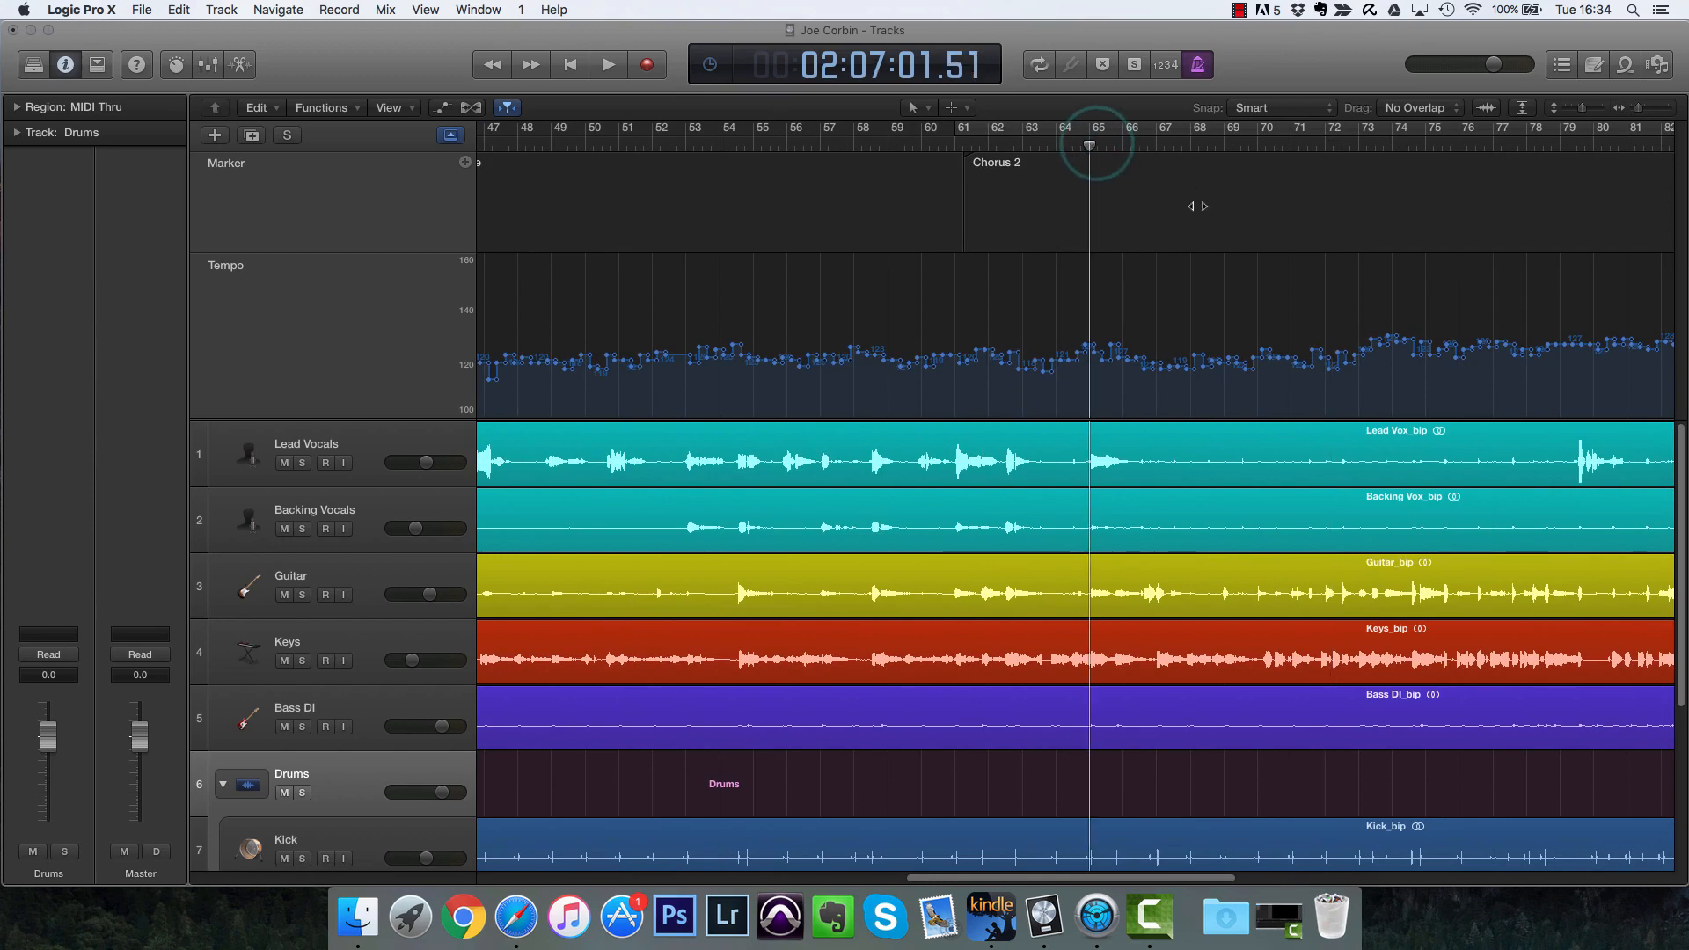
Step: Flatten the tempo curve from bar 65 to about bar 77 by dragging across its detected tempo points
click(1118, 352)
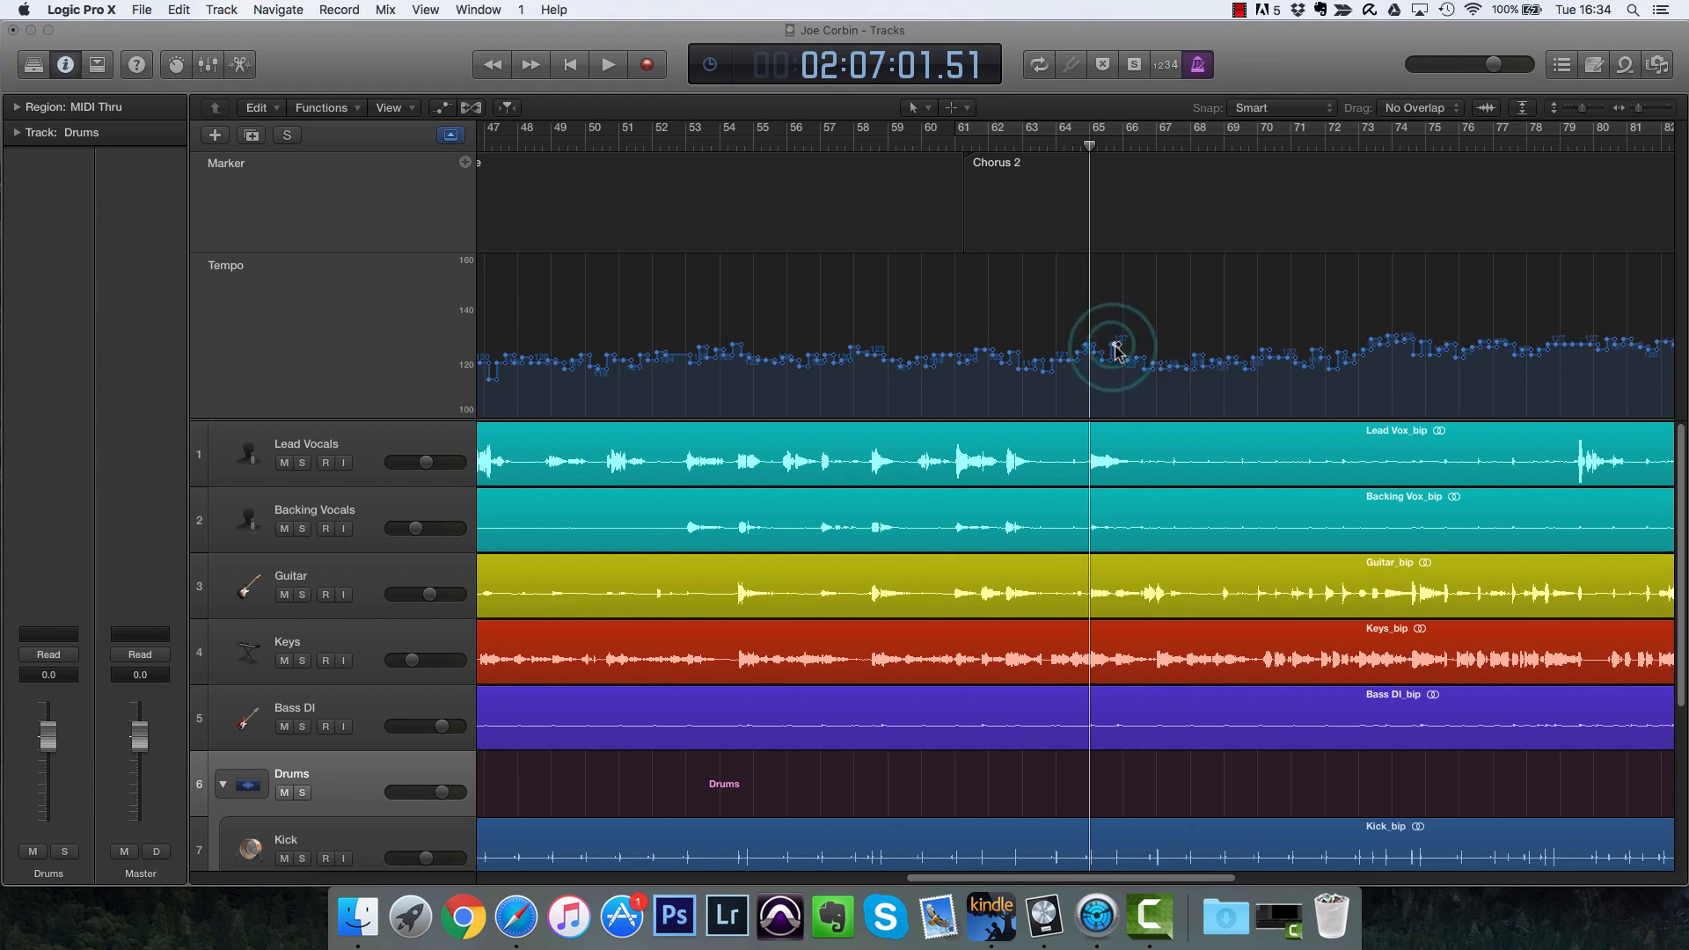
drag(1117, 352, 1326, 377)
drag(1095, 356, 1353, 373)
drag(1149, 380, 1504, 368)
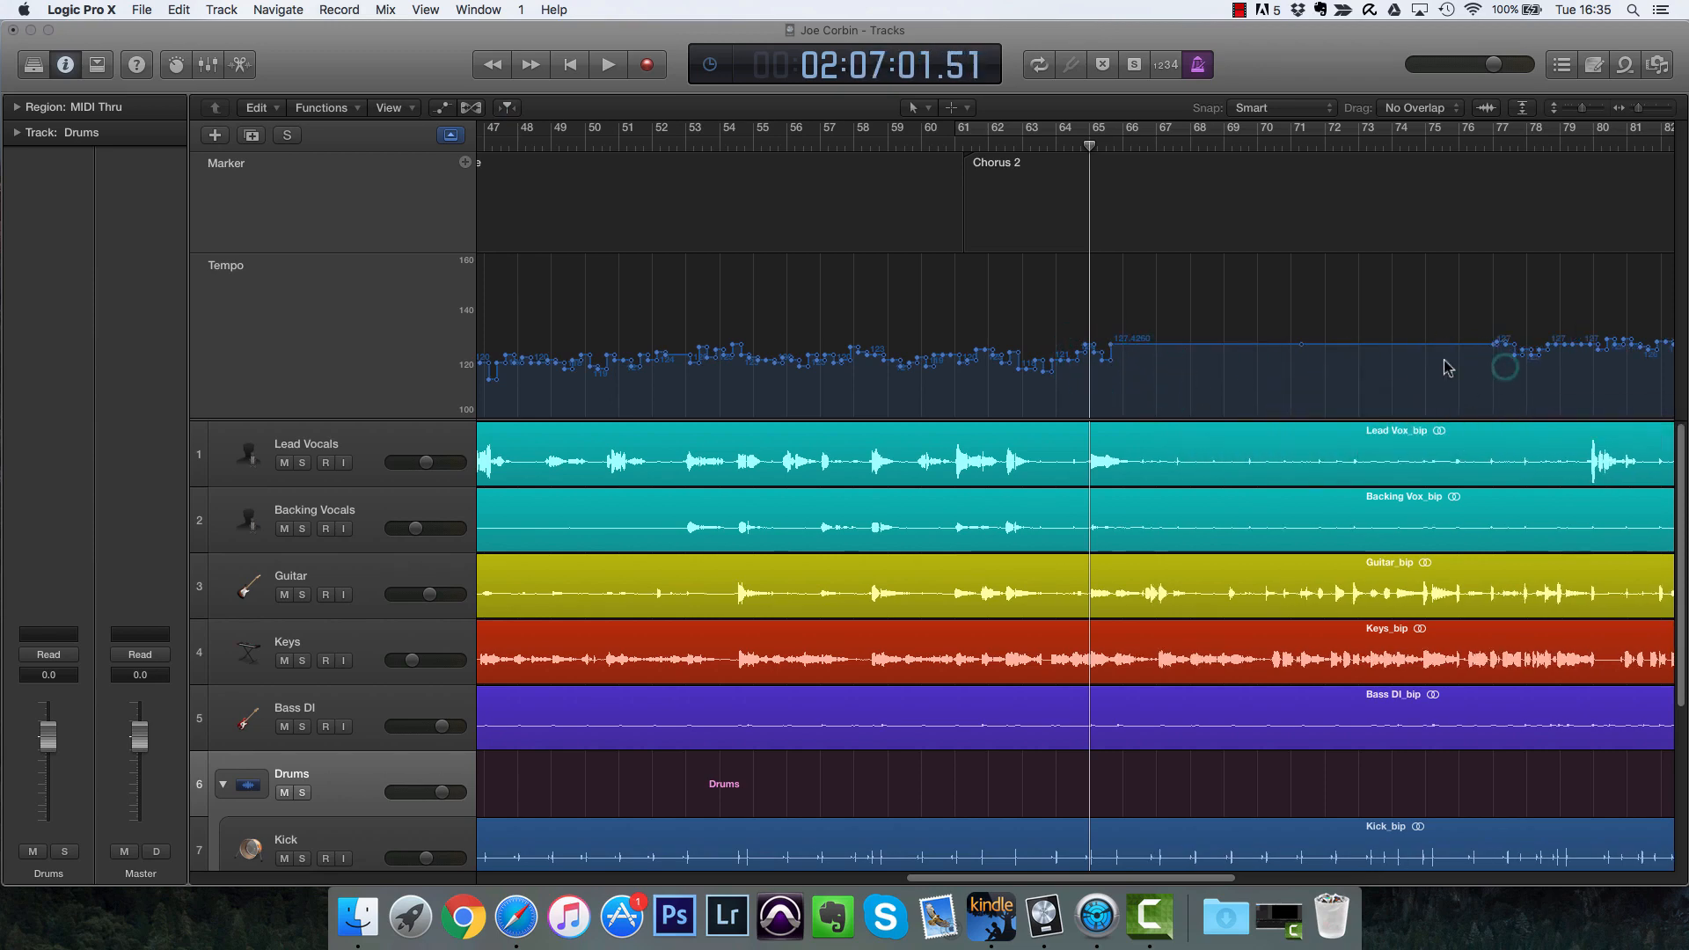
Step: Drag tempo points after bar 65 upward into a steep rise and play back from bar 60
drag(1113, 352, 1215, 309)
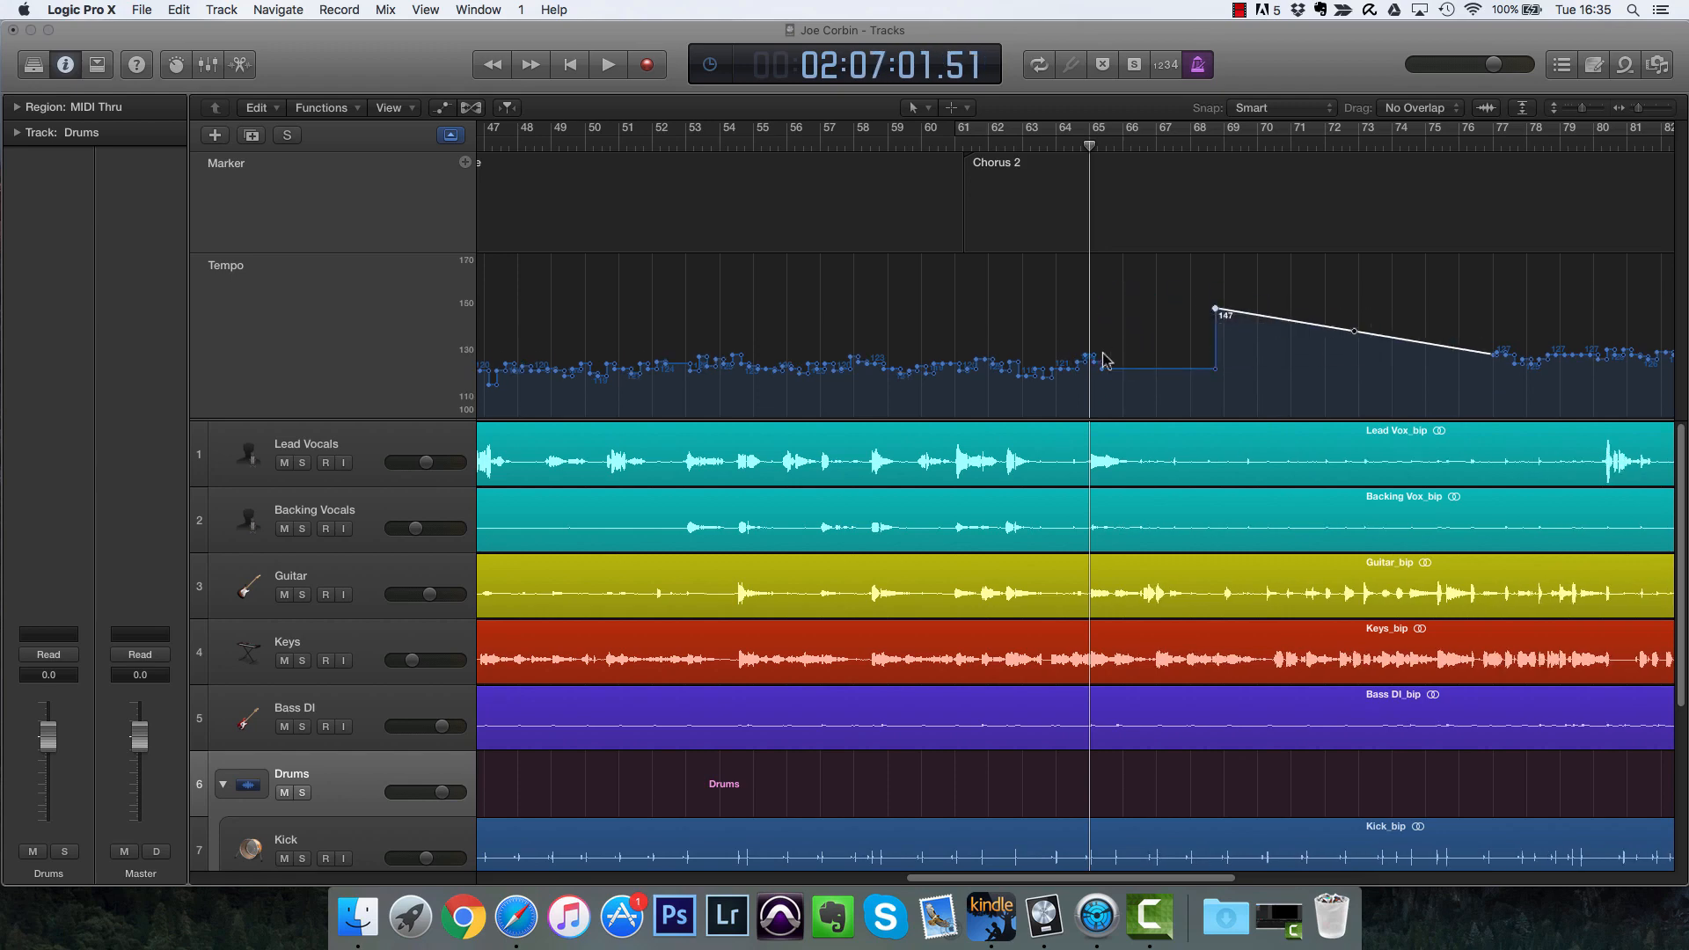
drag(1104, 359, 1113, 263)
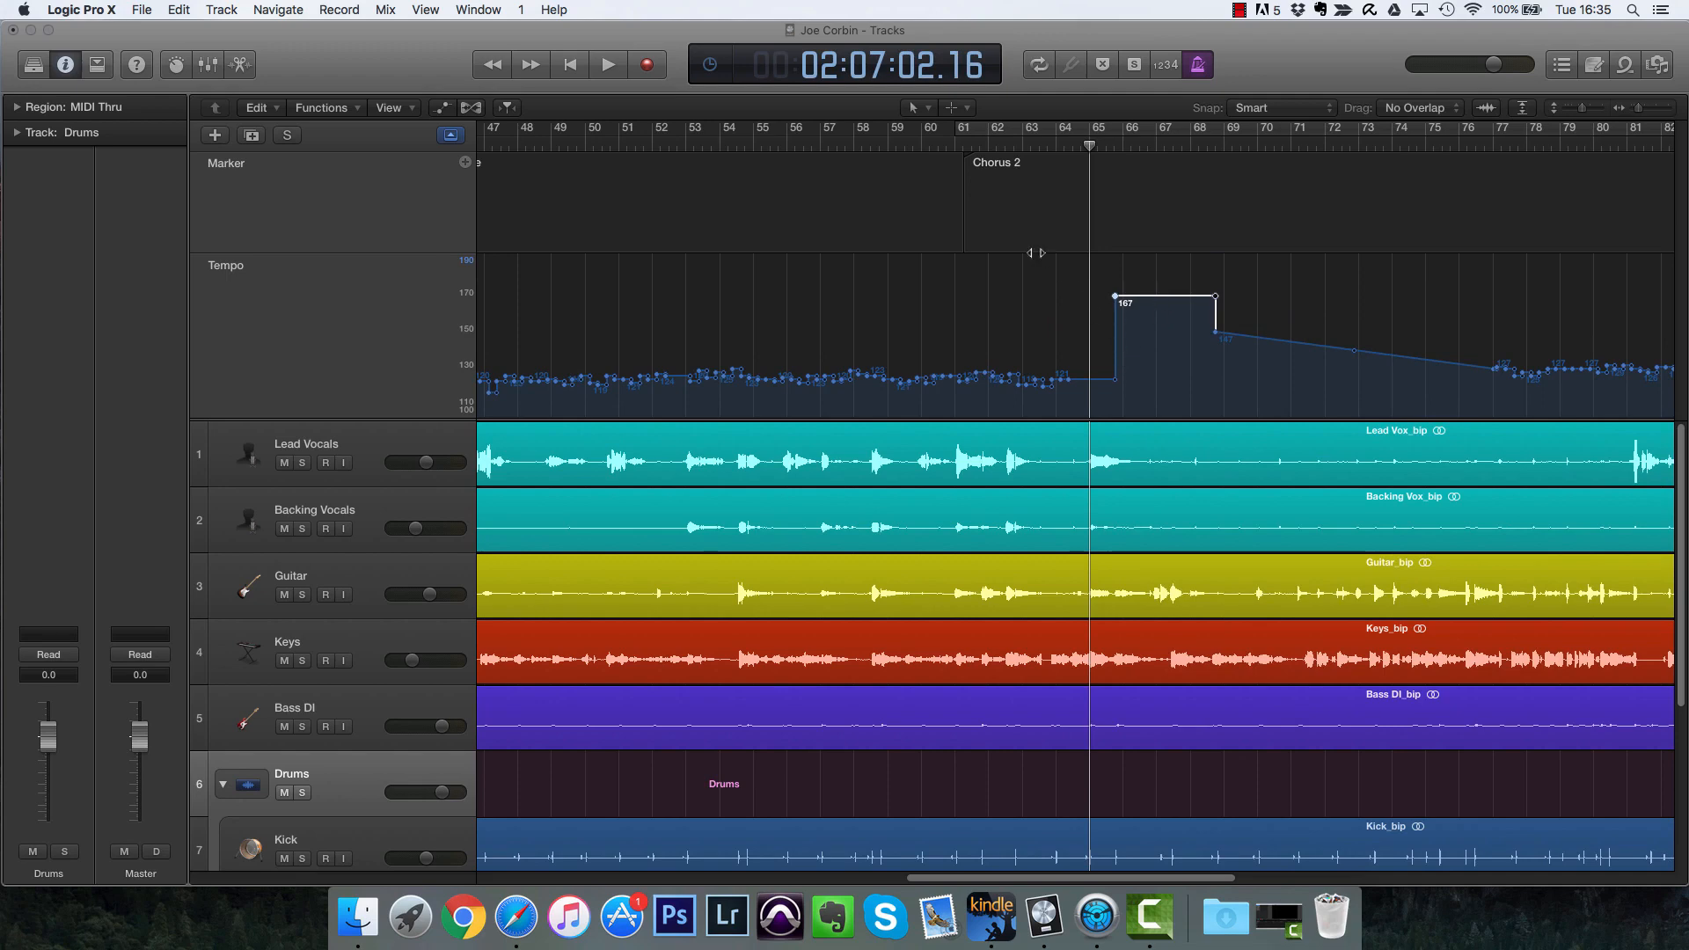
click(923, 146)
key(space)
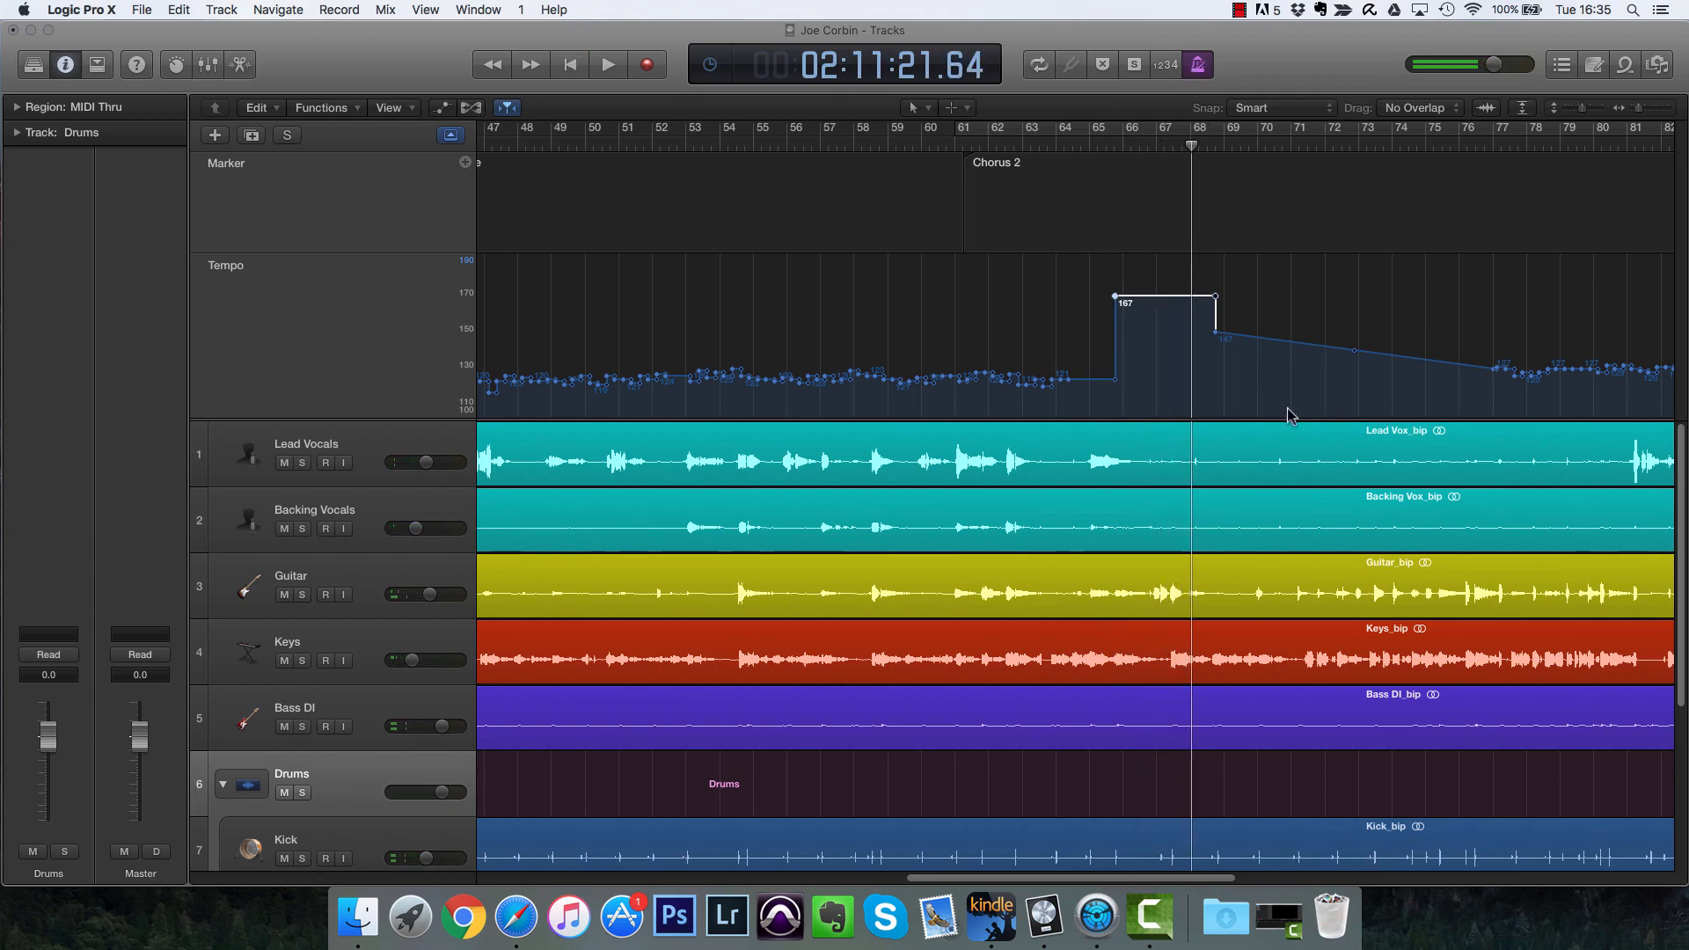
Step: Switch to the Eraser tool and erase the two raised tempo points around bar 68
scroll(1188, 491, right, 5)
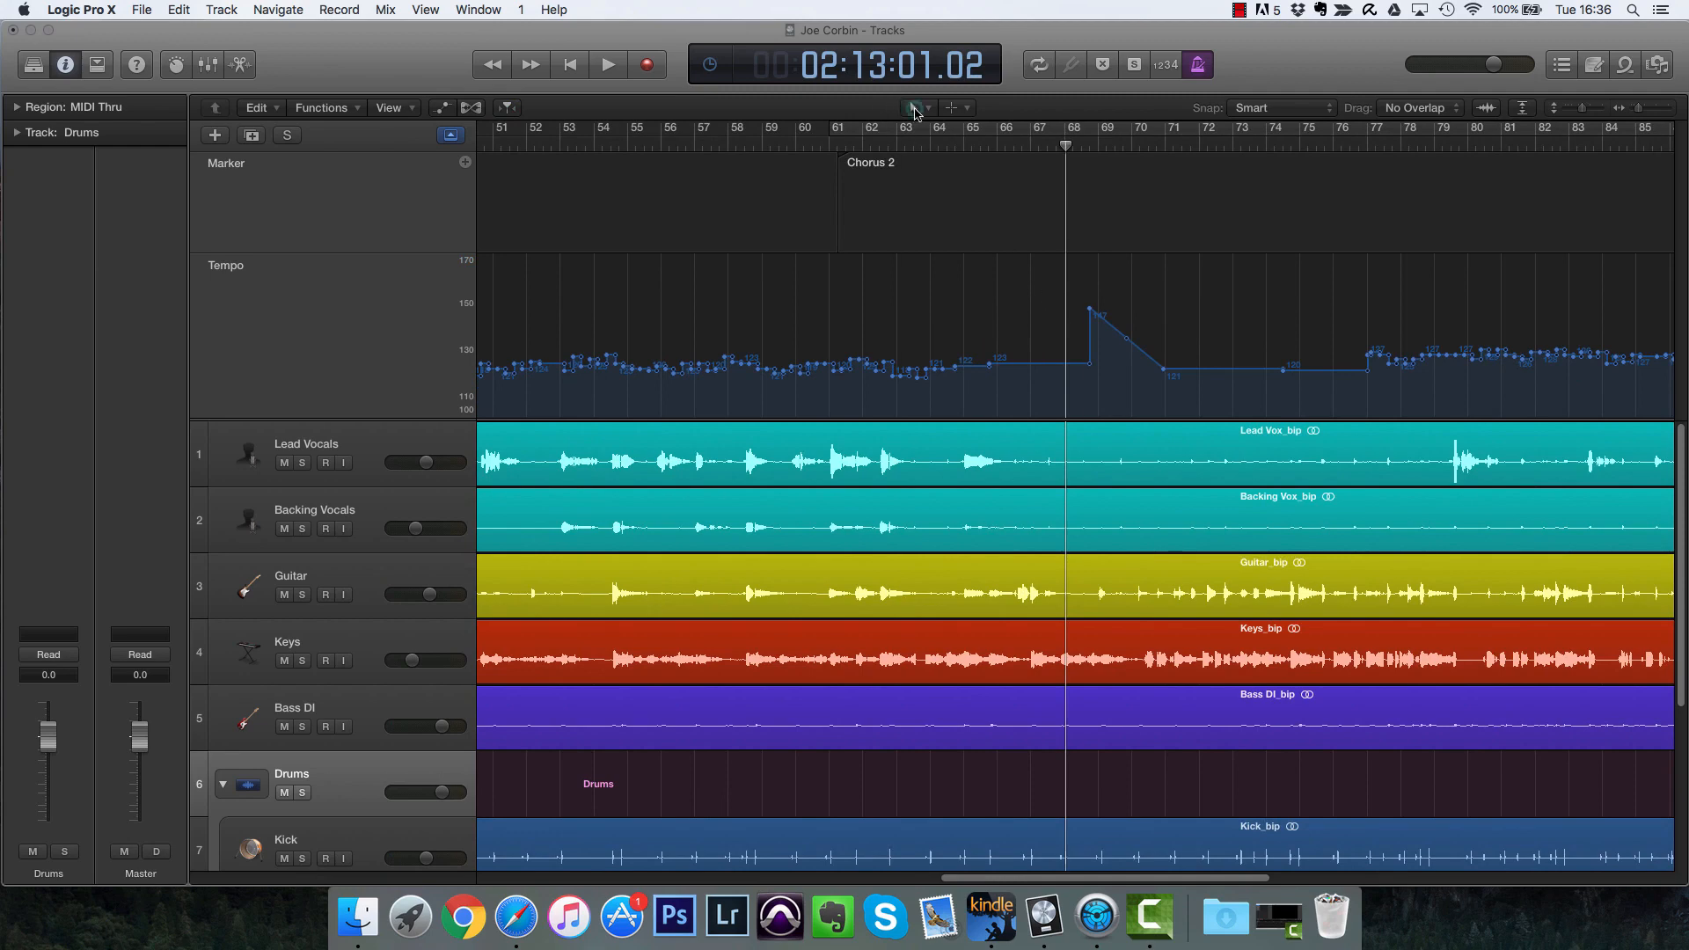
click(915, 109)
click(946, 154)
click(956, 110)
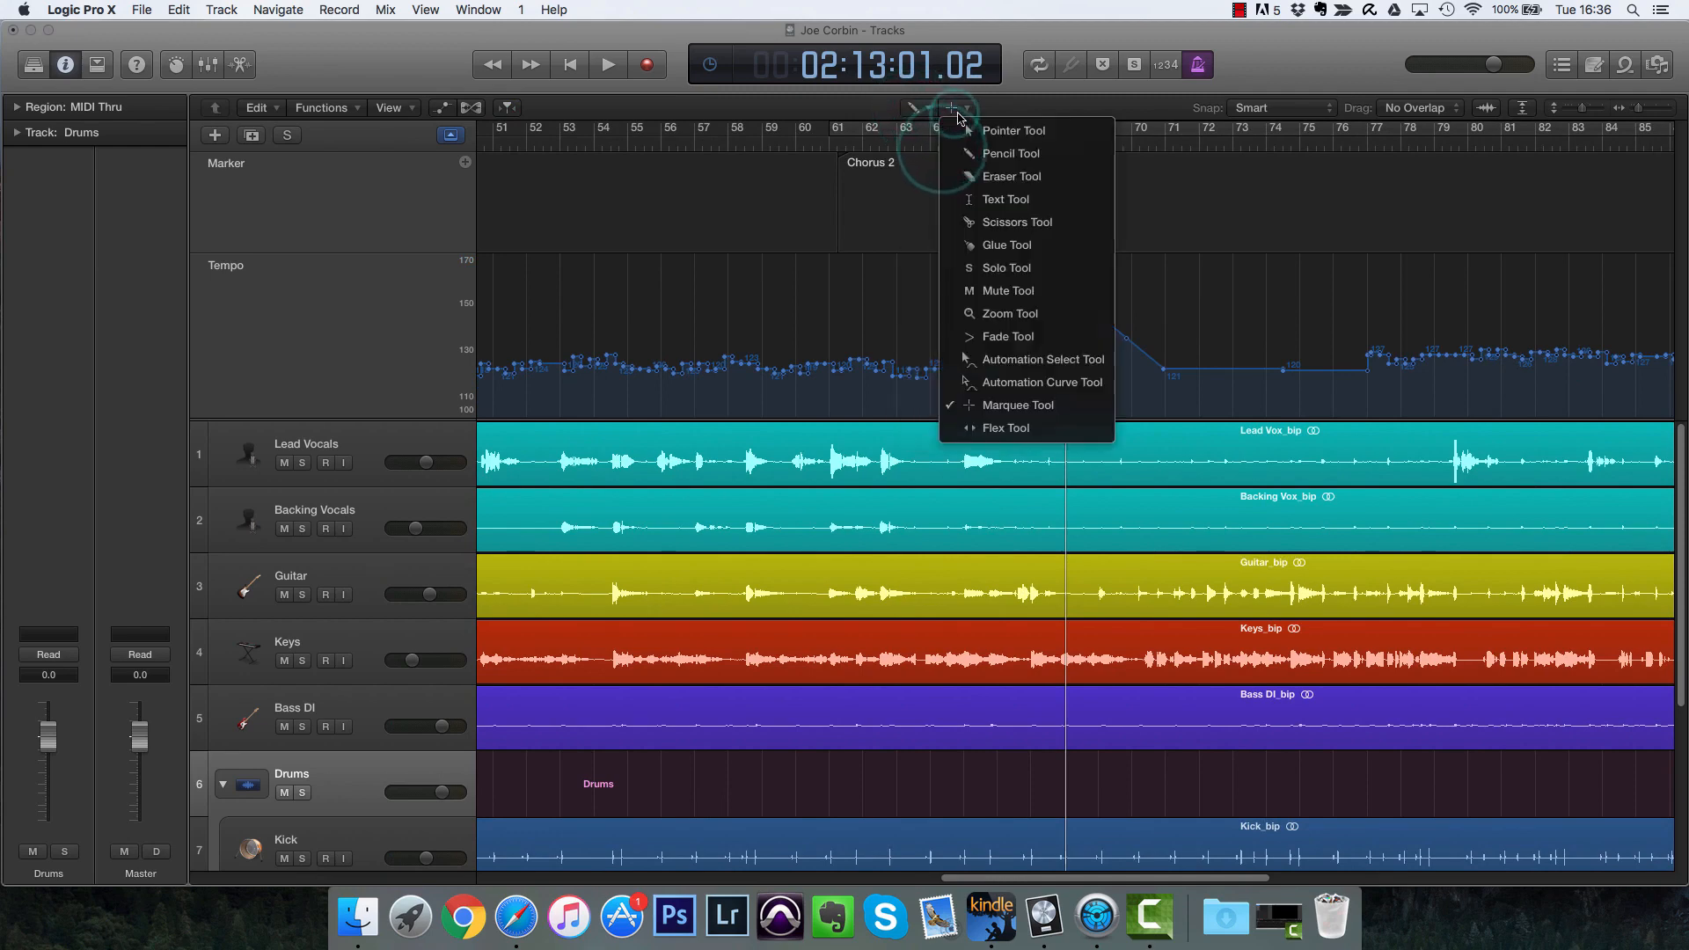
click(1011, 176)
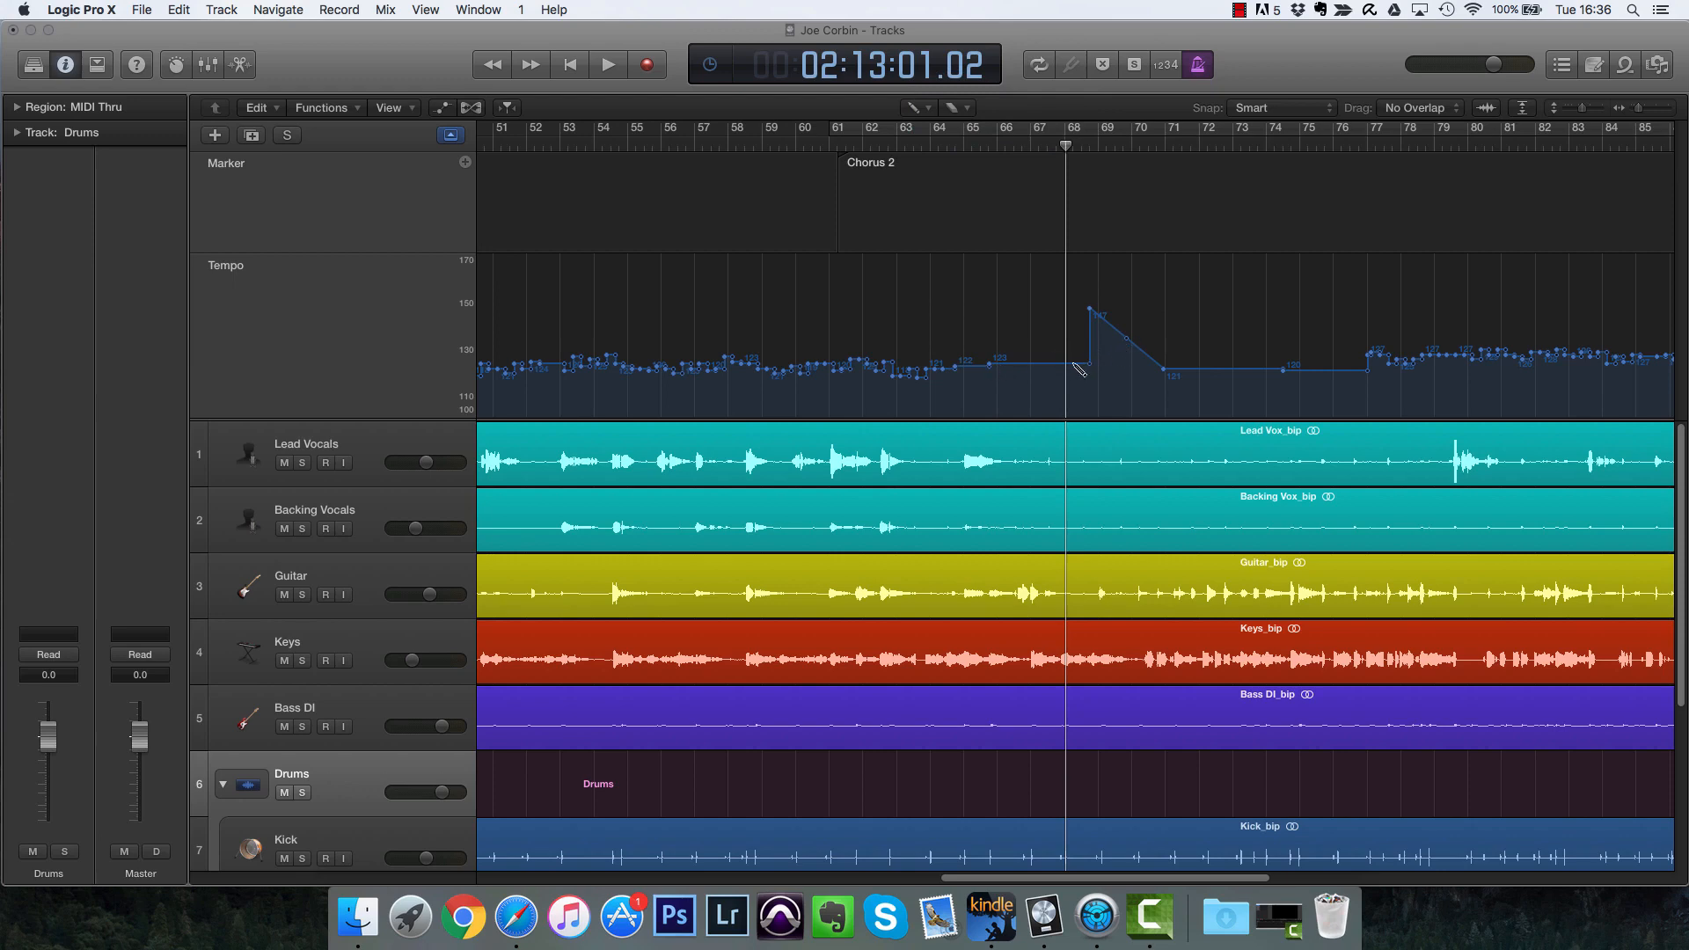
super+click(1164, 372)
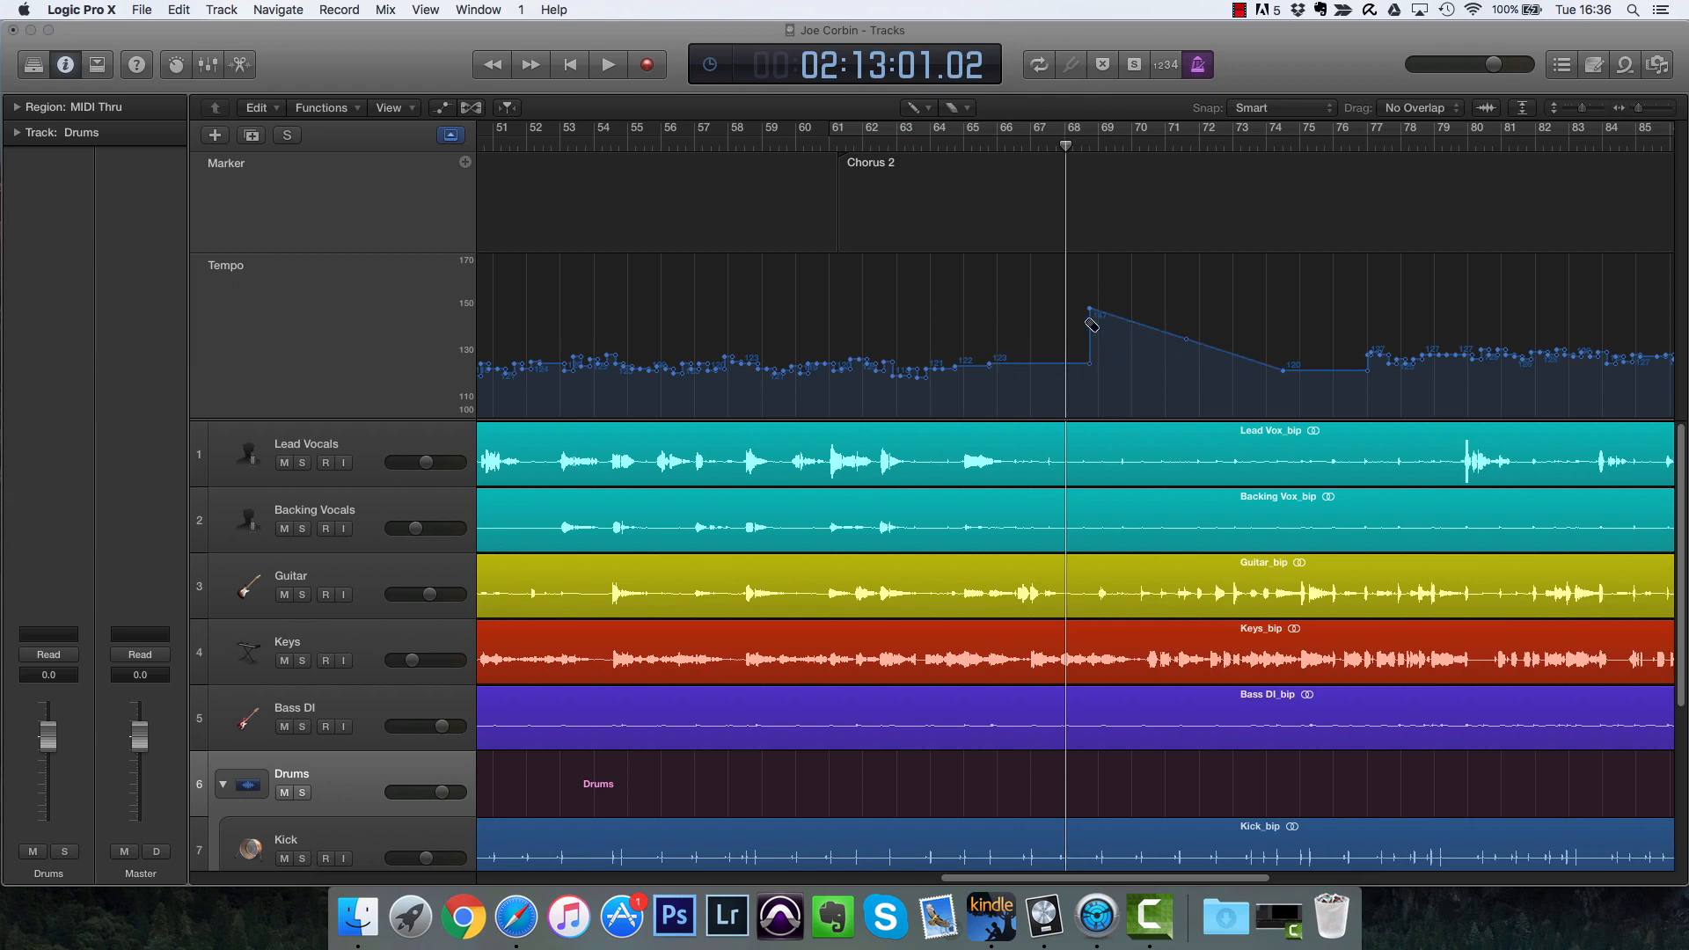
super+click(1093, 313)
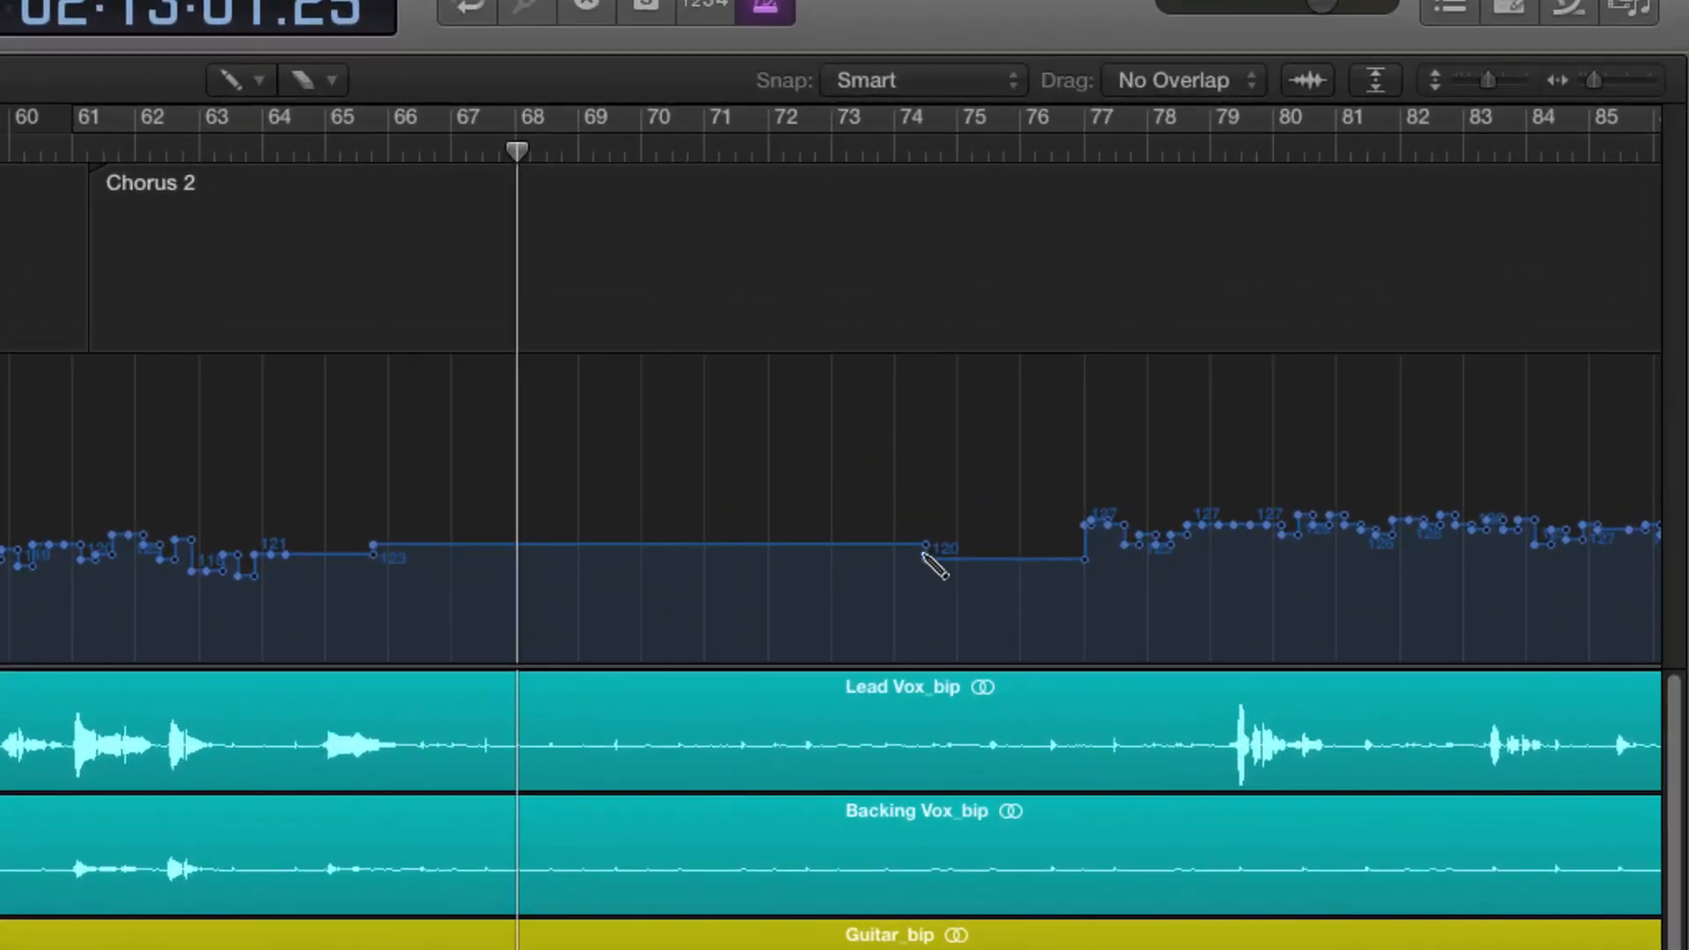
Step: Reshape the tempo points near bar 77 and erase the 120 bpm point at bar 74
drag(1282, 356, 1339, 362)
drag(1035, 561, 1266, 559)
mouse_move(1084, 551)
mouse_down()
mouse_move(1140, 587)
mouse_move(1101, 565)
mouse_move(1076, 582)
mouse_up()
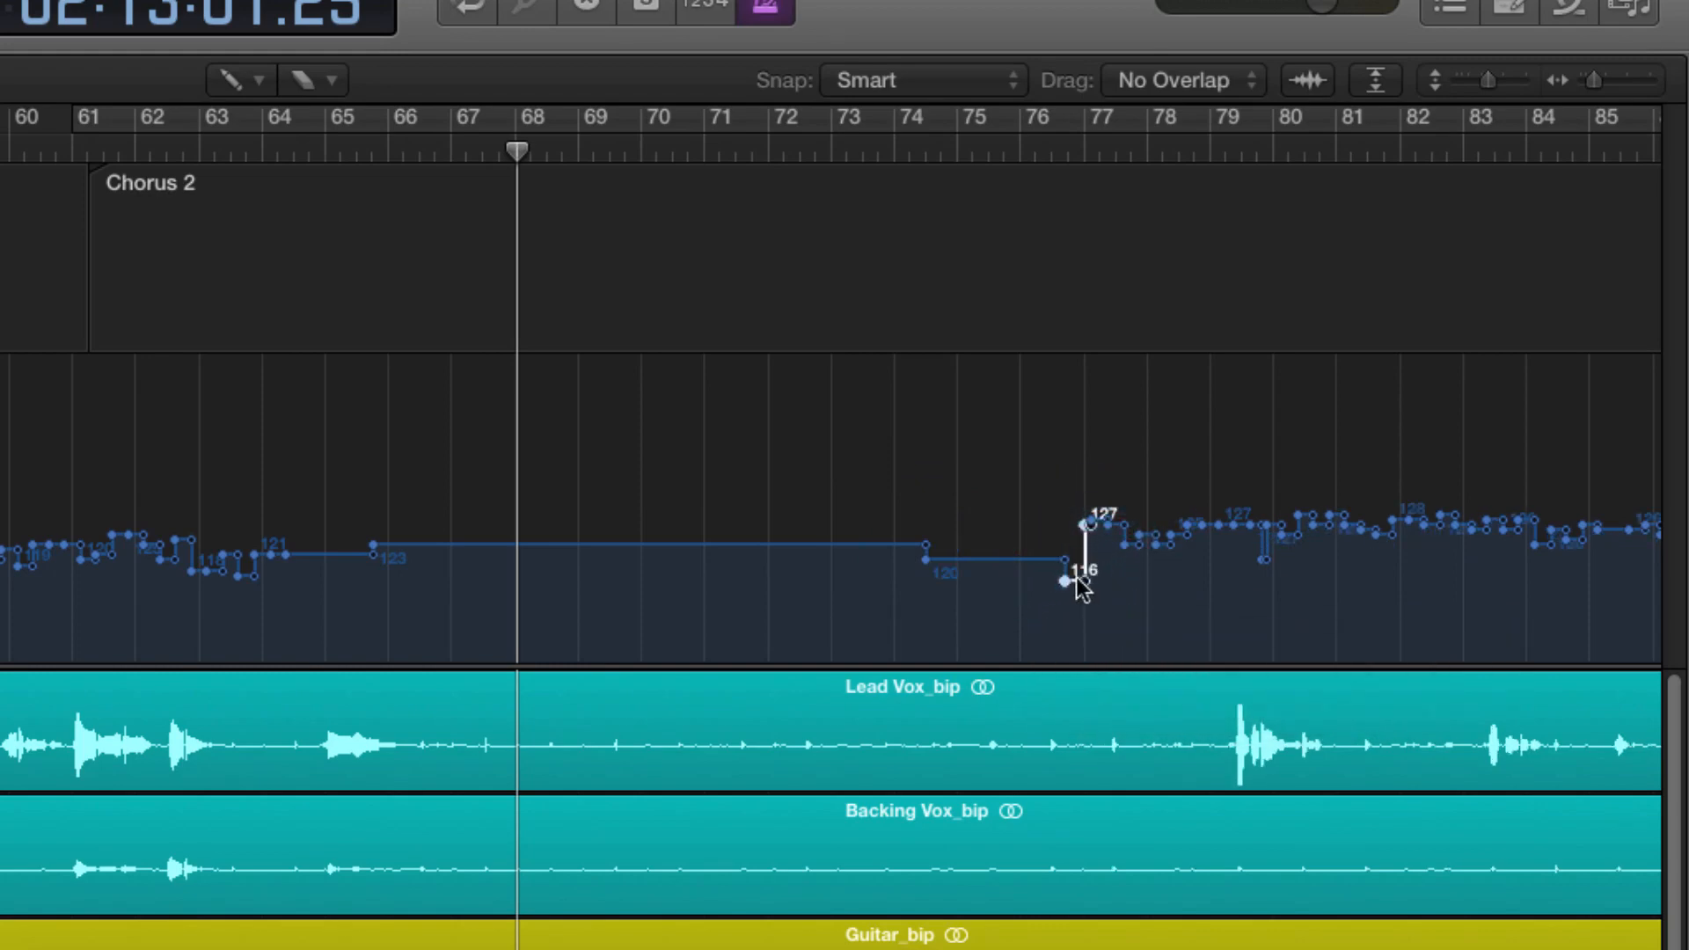
drag(1087, 579, 1099, 561)
super+click(928, 557)
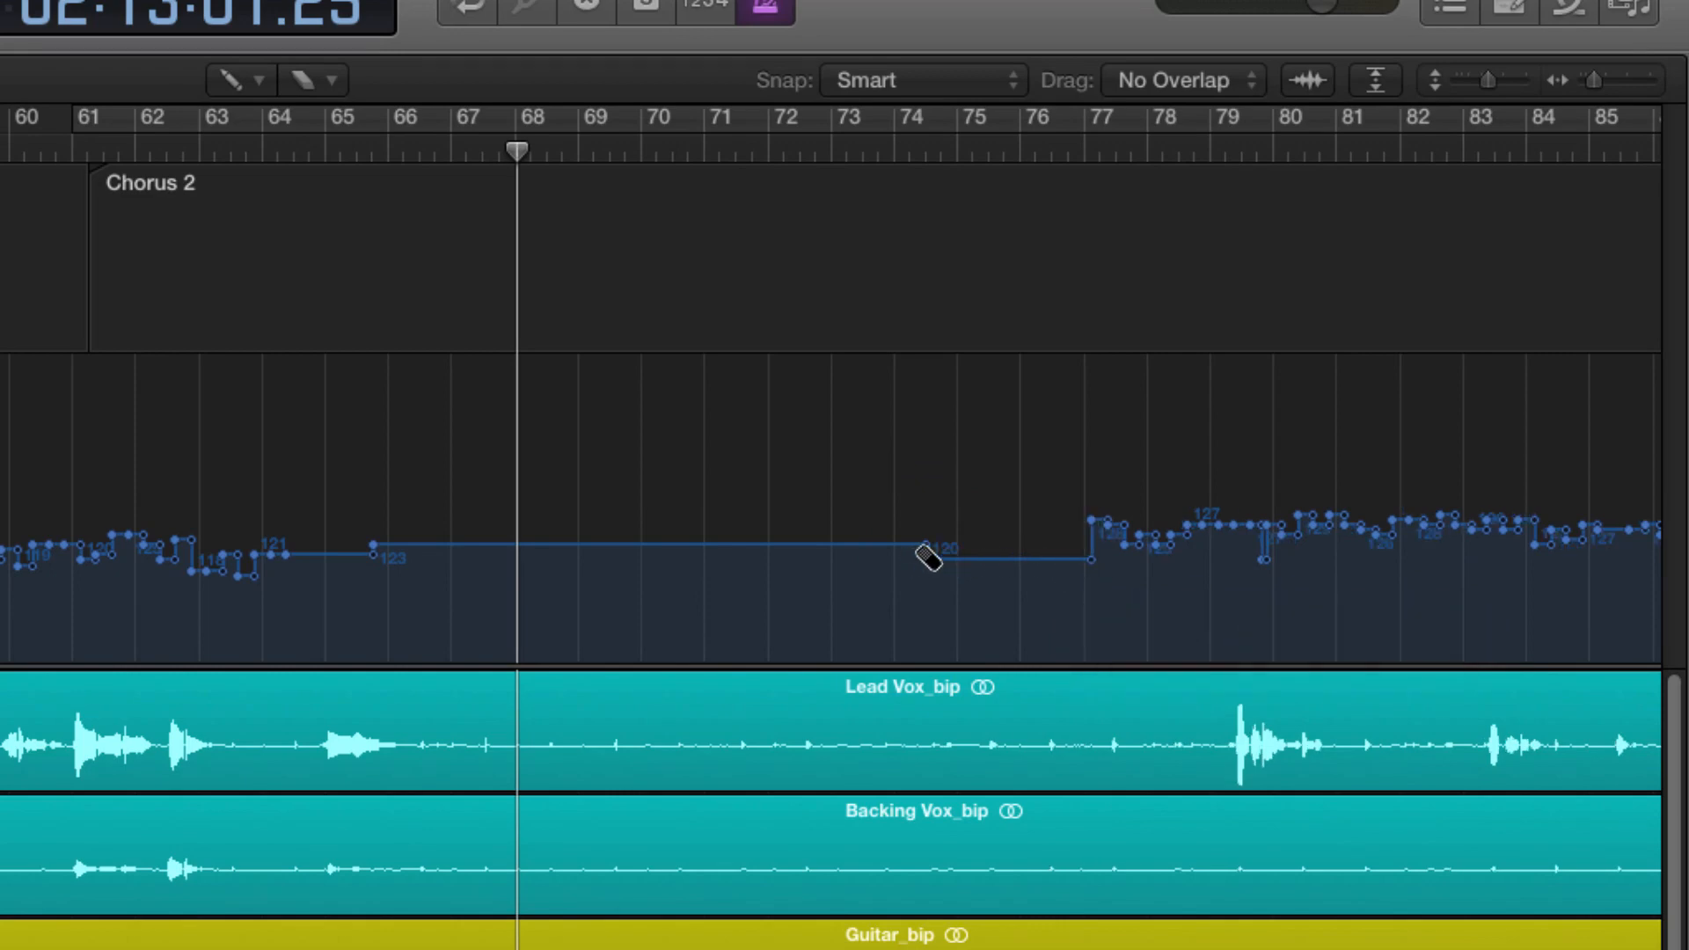
click(928, 552)
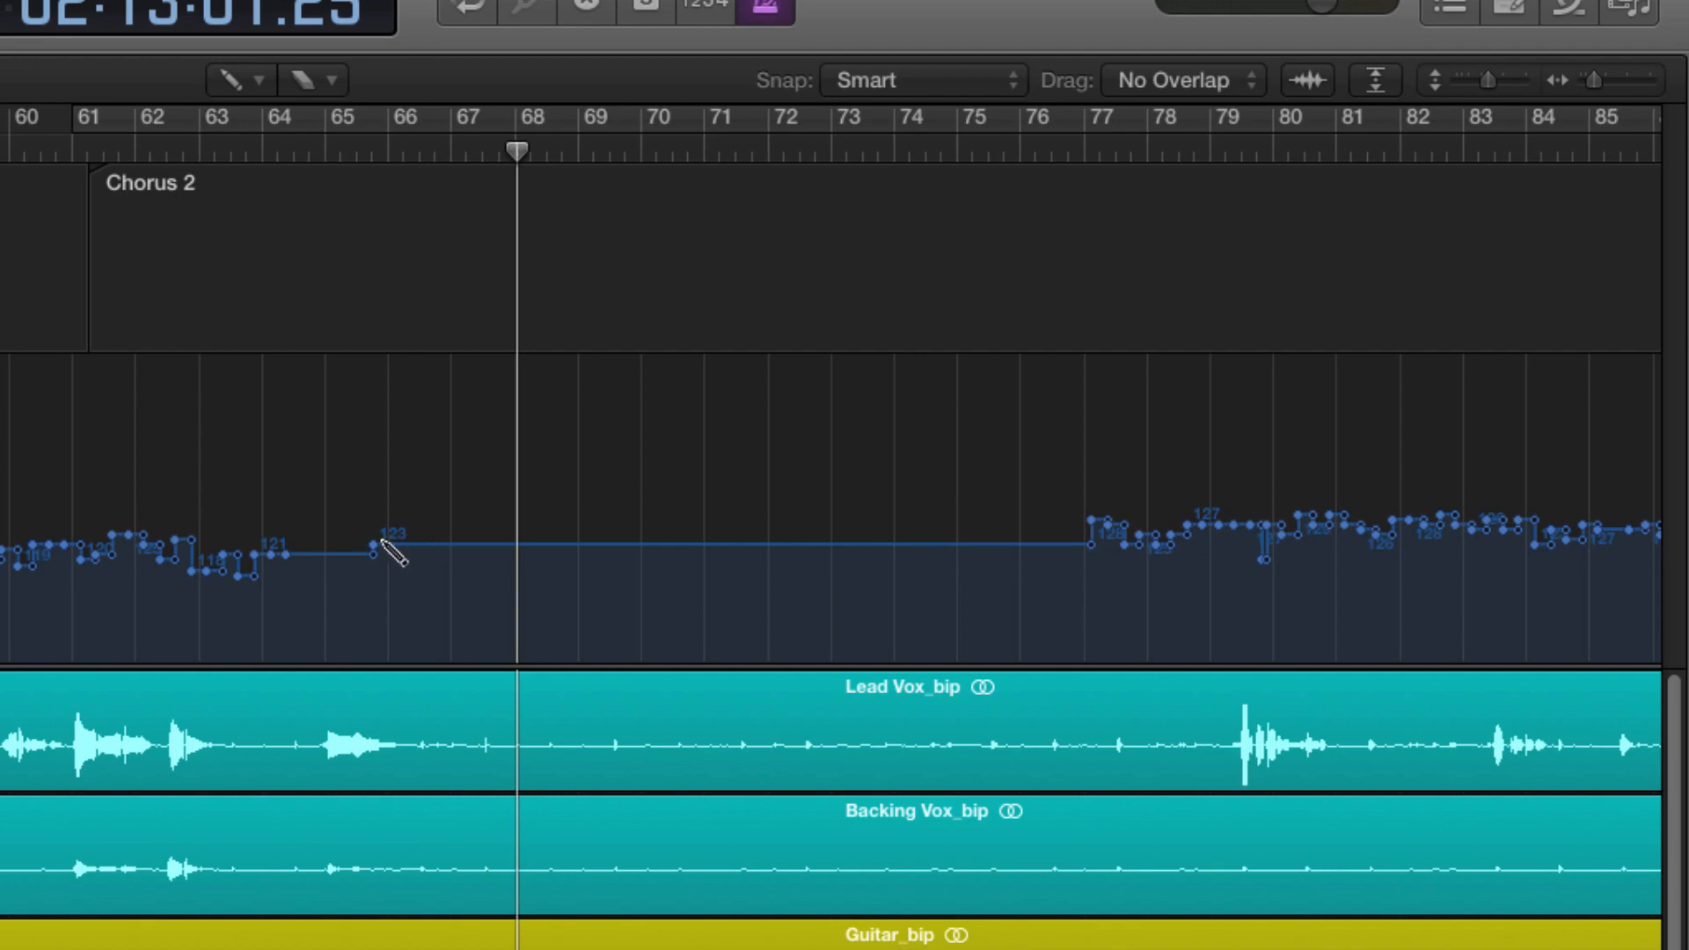
Step: Bend the tempo segment between bars 65 and 77 into a gentle curve and play from bar 65
drag(1096, 554, 735, 537)
double_click(202, 156)
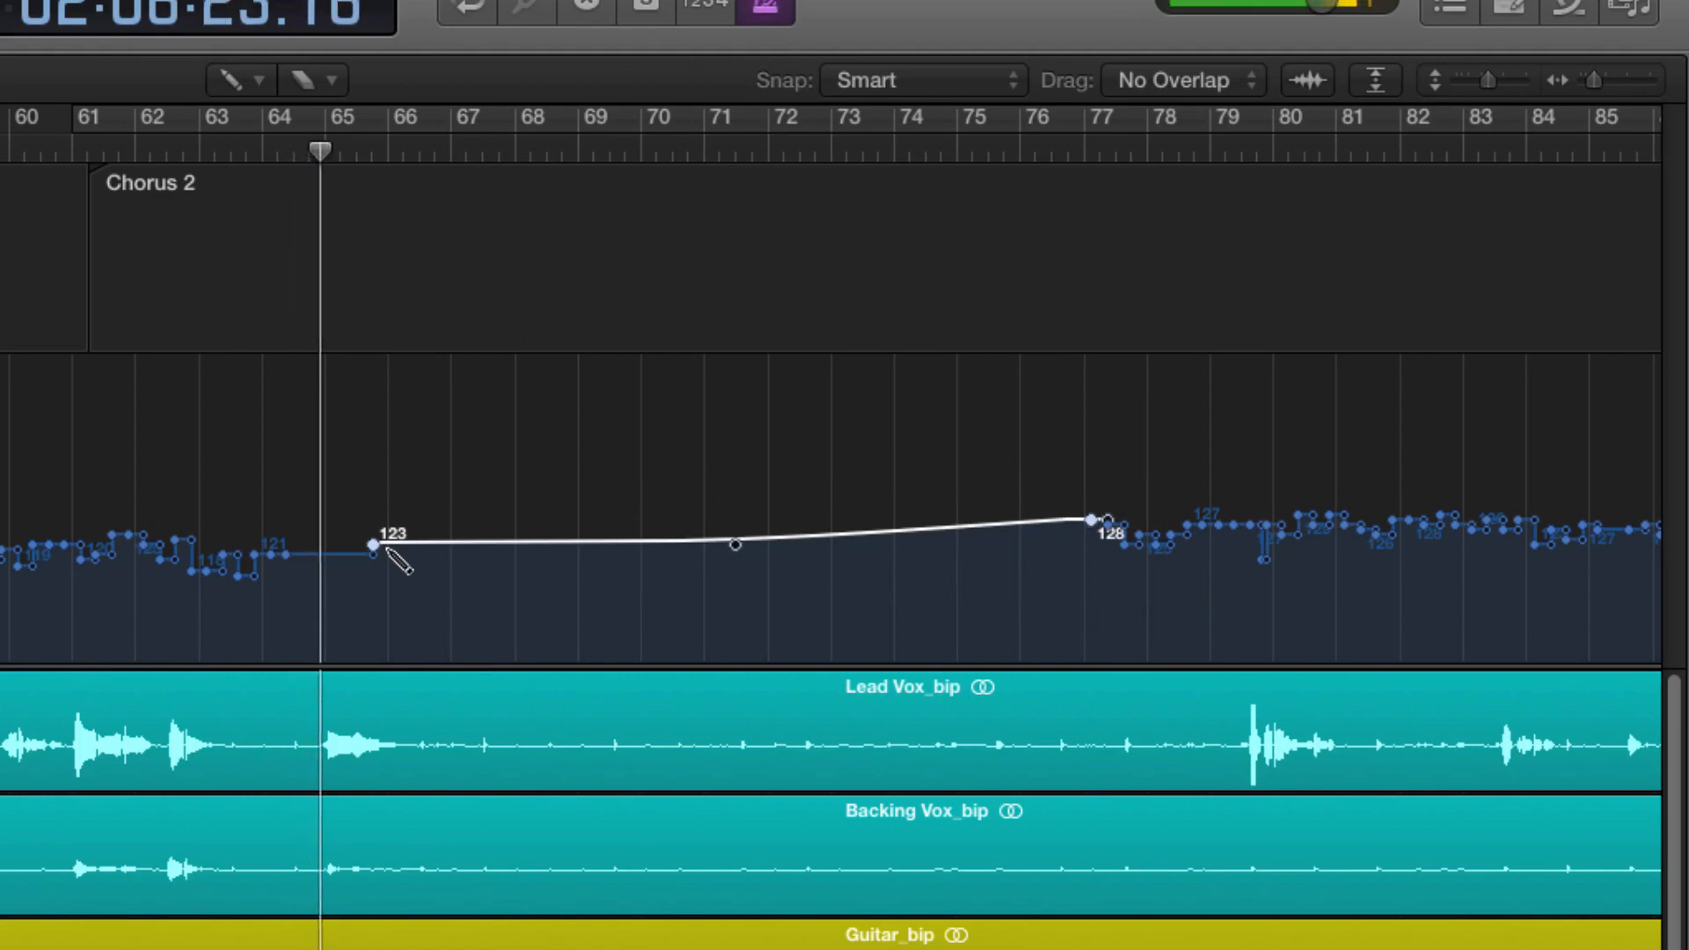
Step: Insert a 119 bpm tempo point at position 65 1 2 1
click(328, 555)
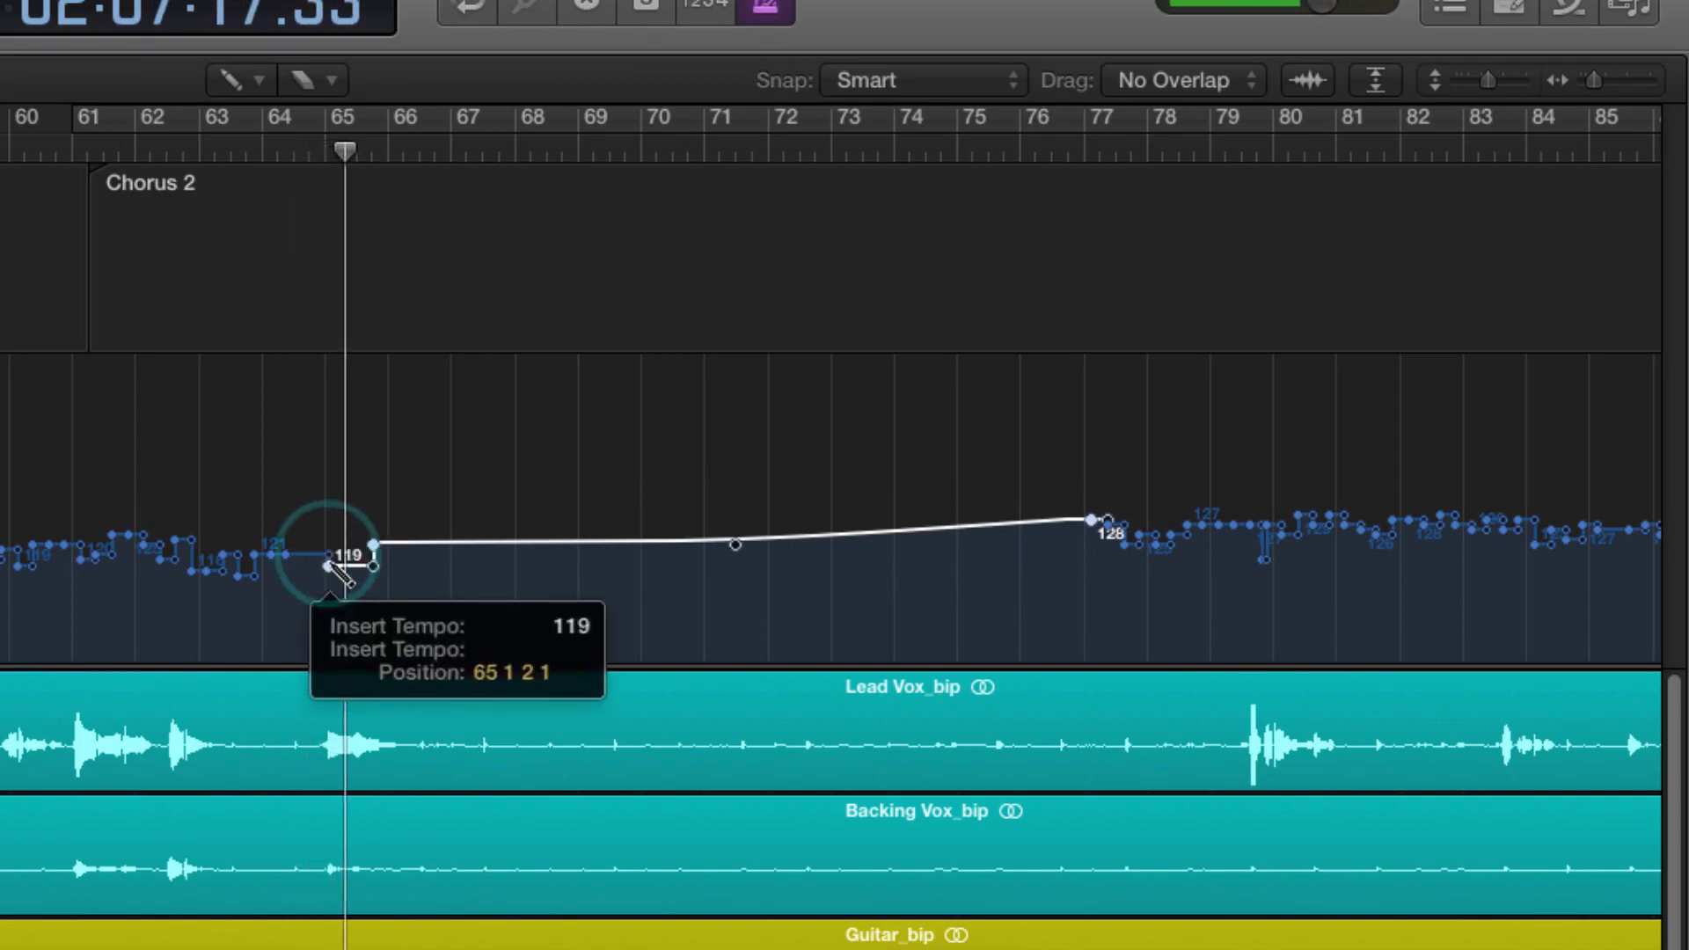
click(308, 151)
key(super+Right)
key(super+Right)
key(super+Right)
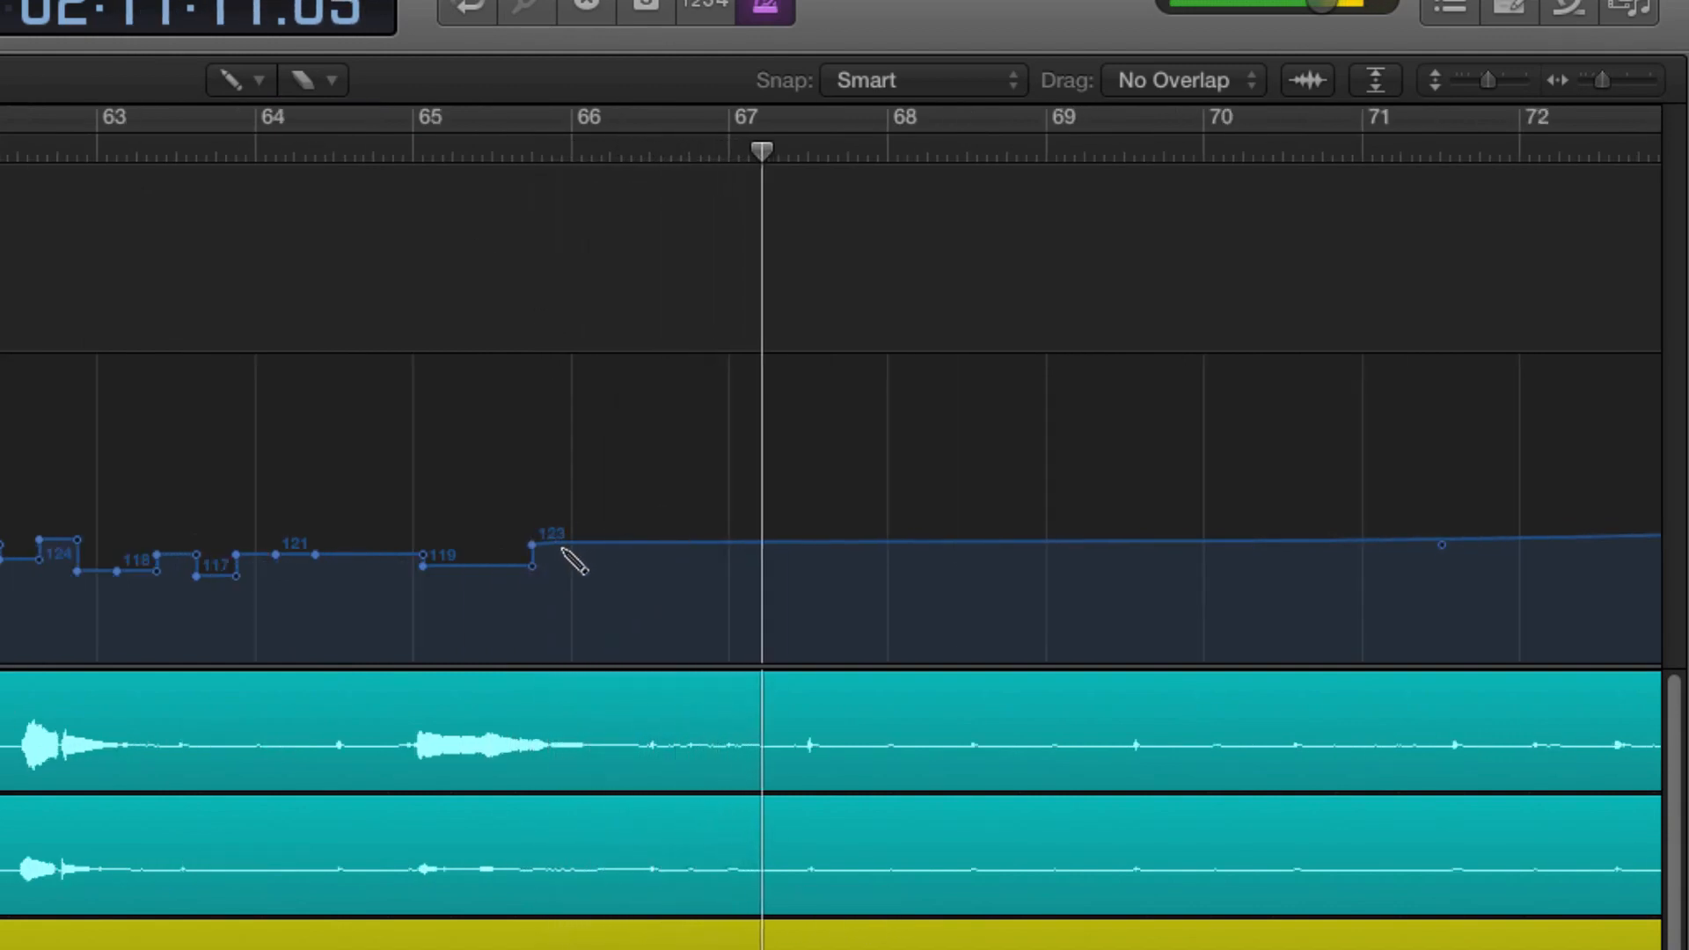
Step: Drag the tempo segment after bar 66 down to 120 bpm and play it back
drag(532, 546, 678, 573)
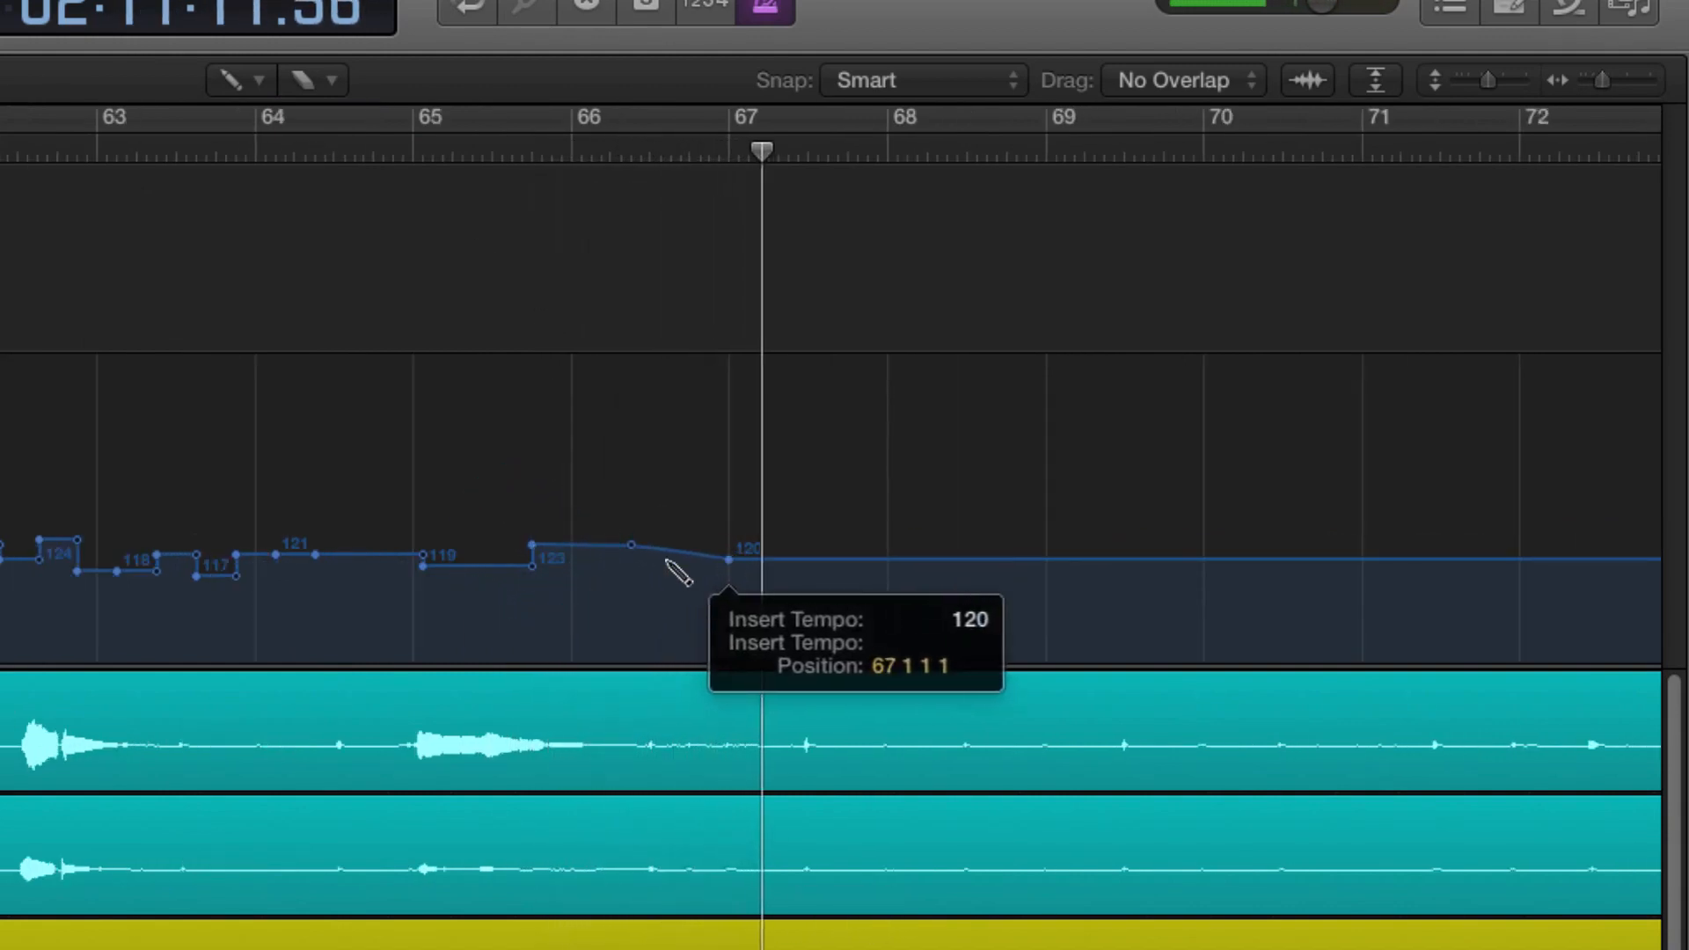
click(615, 552)
key(space)
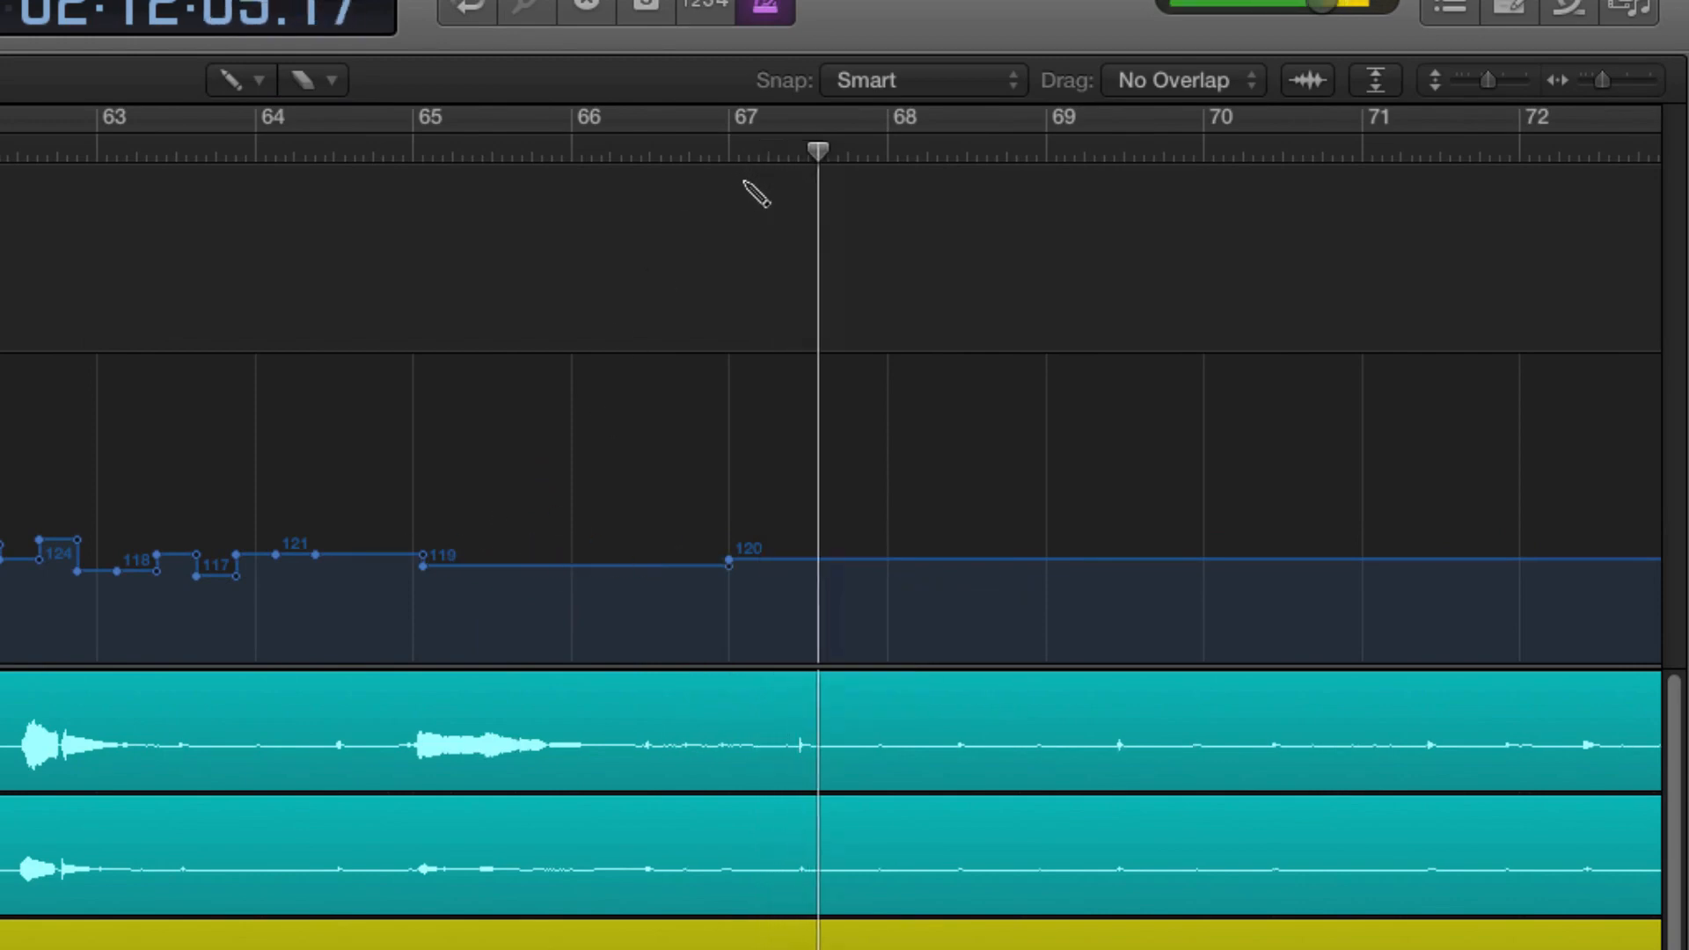
click(658, 157)
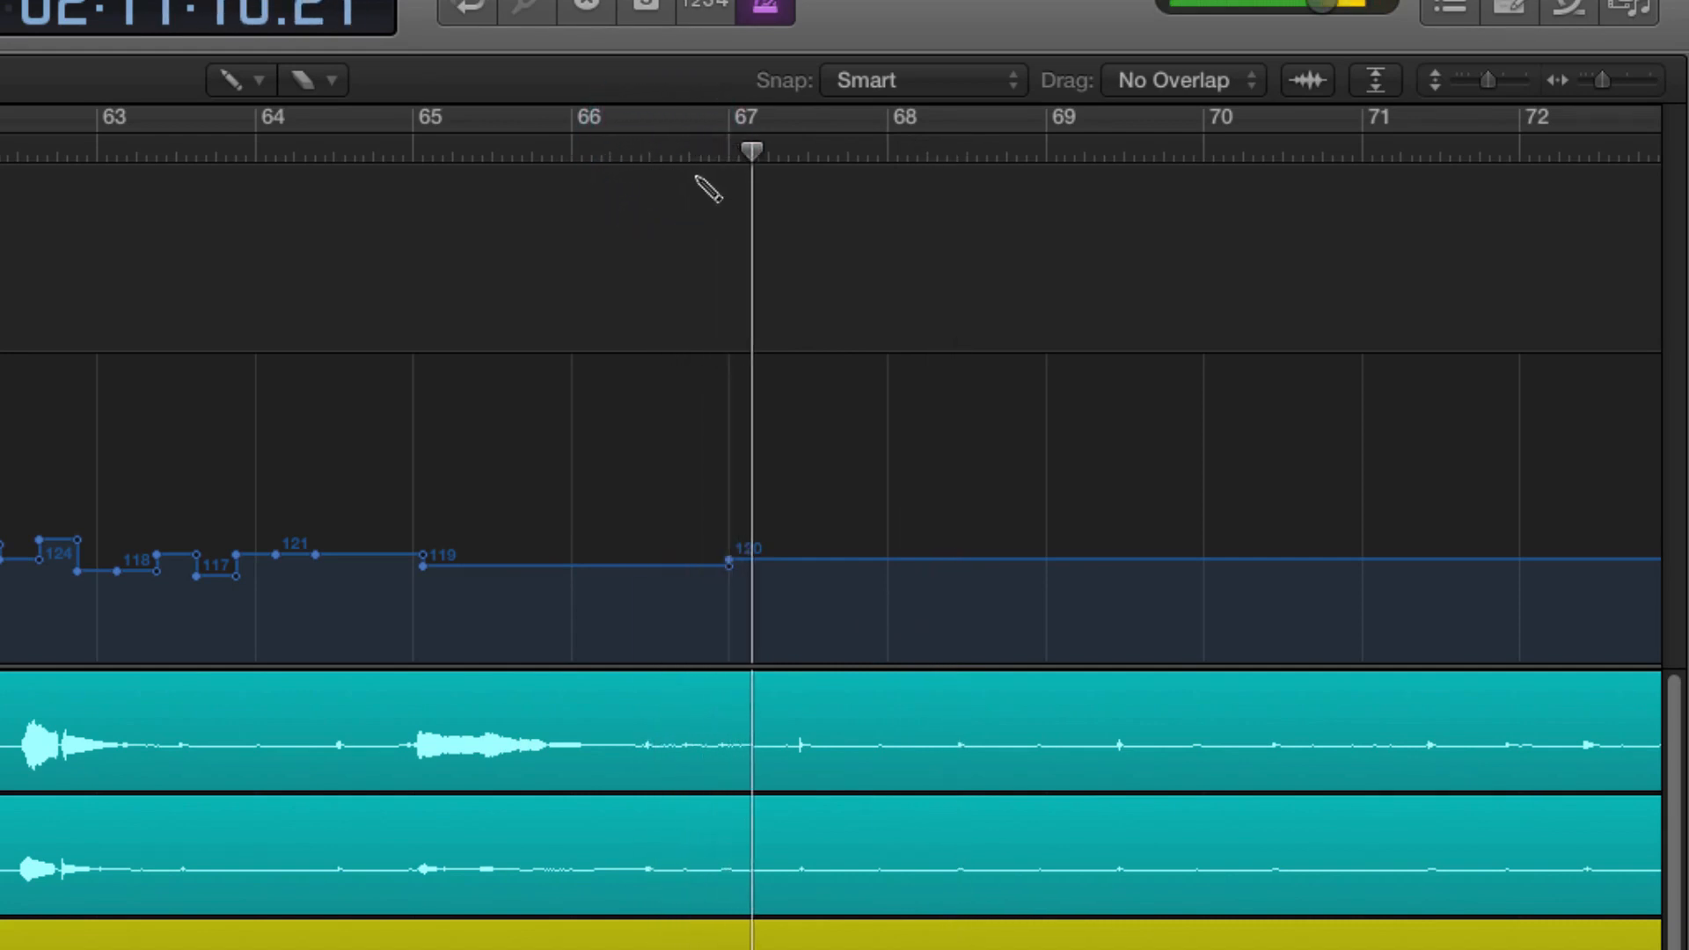
Step: Insert tempo points around bar 67, including a 122 bpm point at position 66 3 2 1
click(735, 561)
click(744, 569)
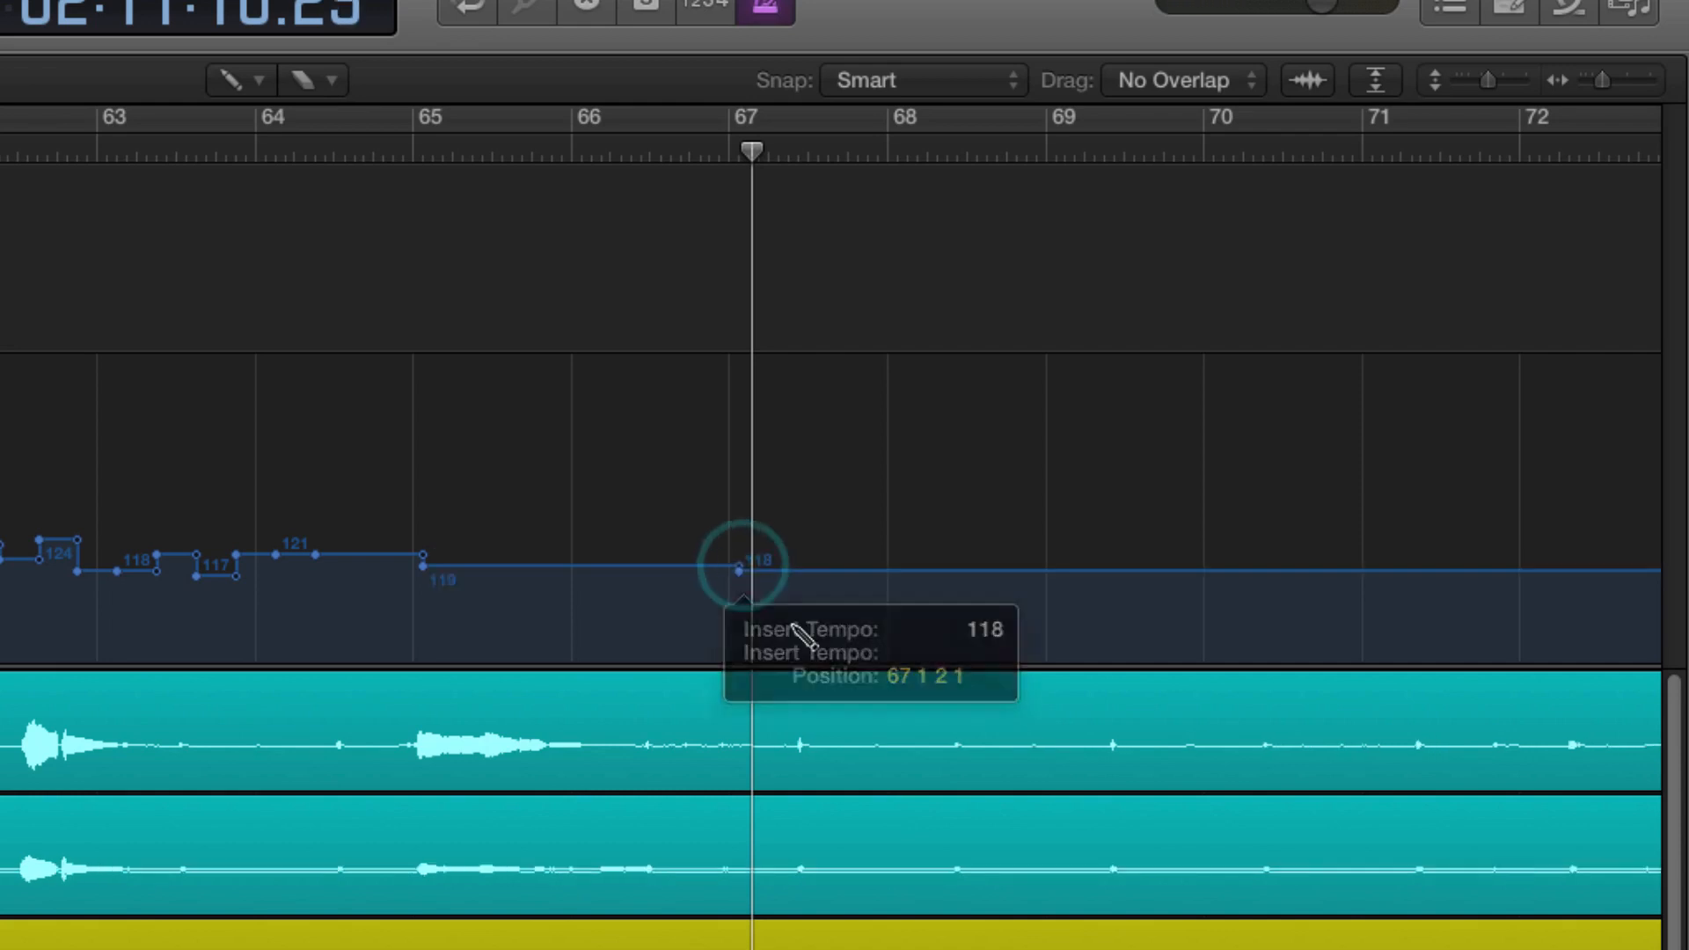
click(756, 594)
click(678, 553)
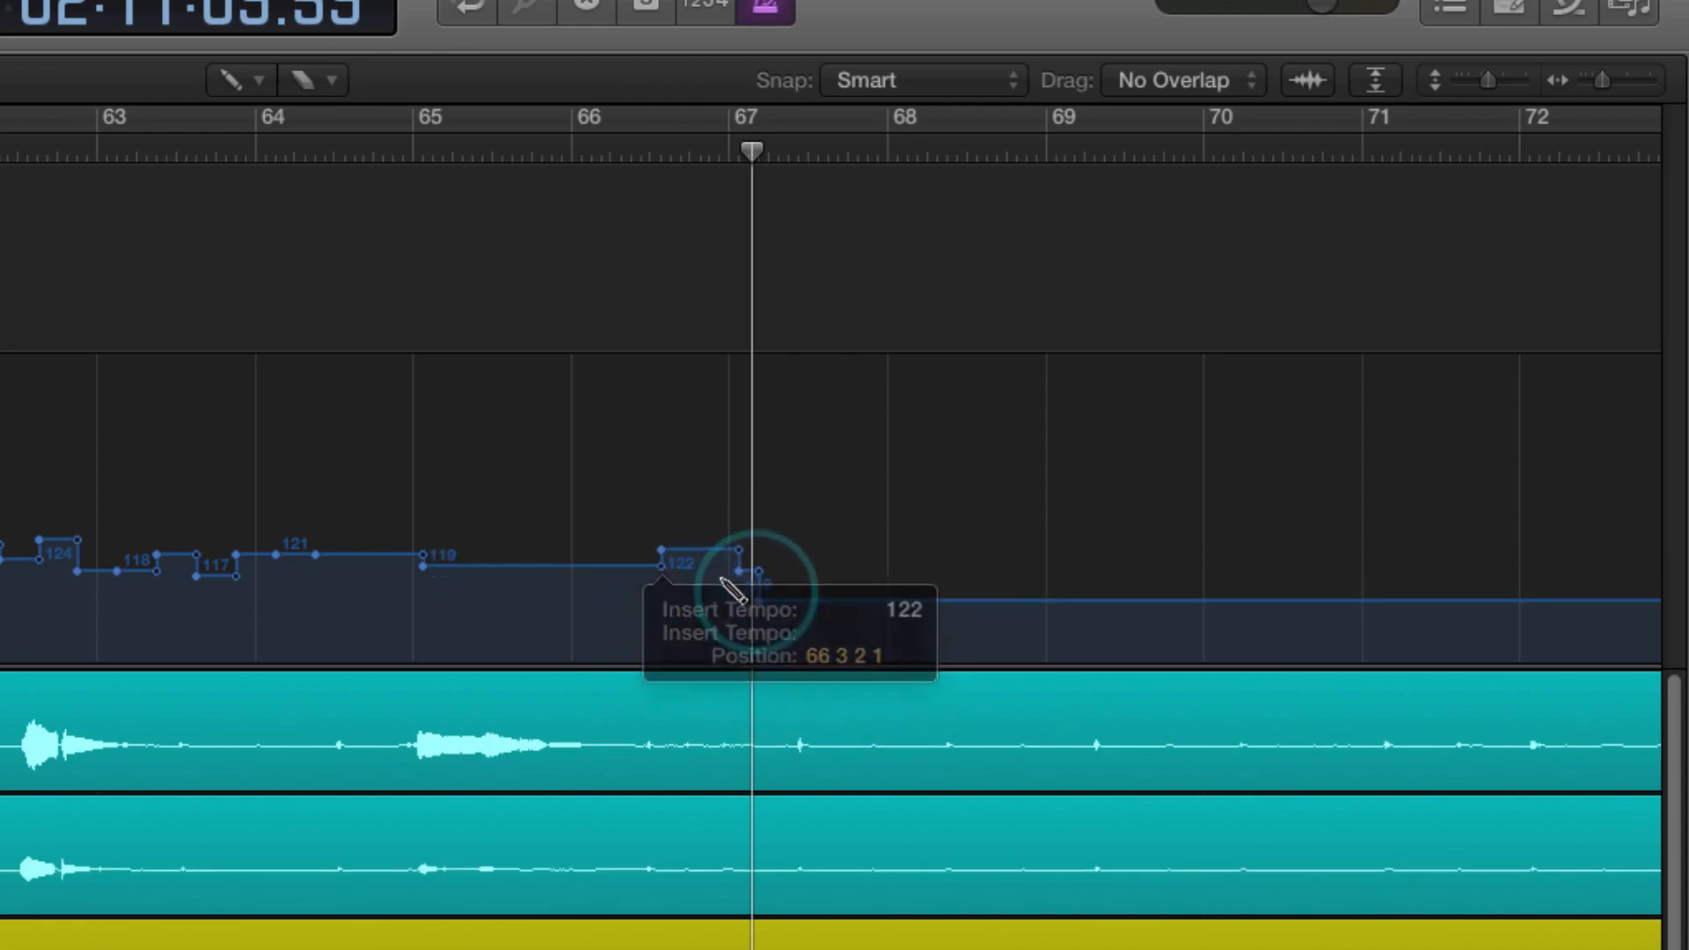
Step: Drag the new tempo points to drop the tempo to 112 bpm after bar 67 and smooth the ramp before it
drag(660, 573, 613, 618)
drag(660, 549, 710, 556)
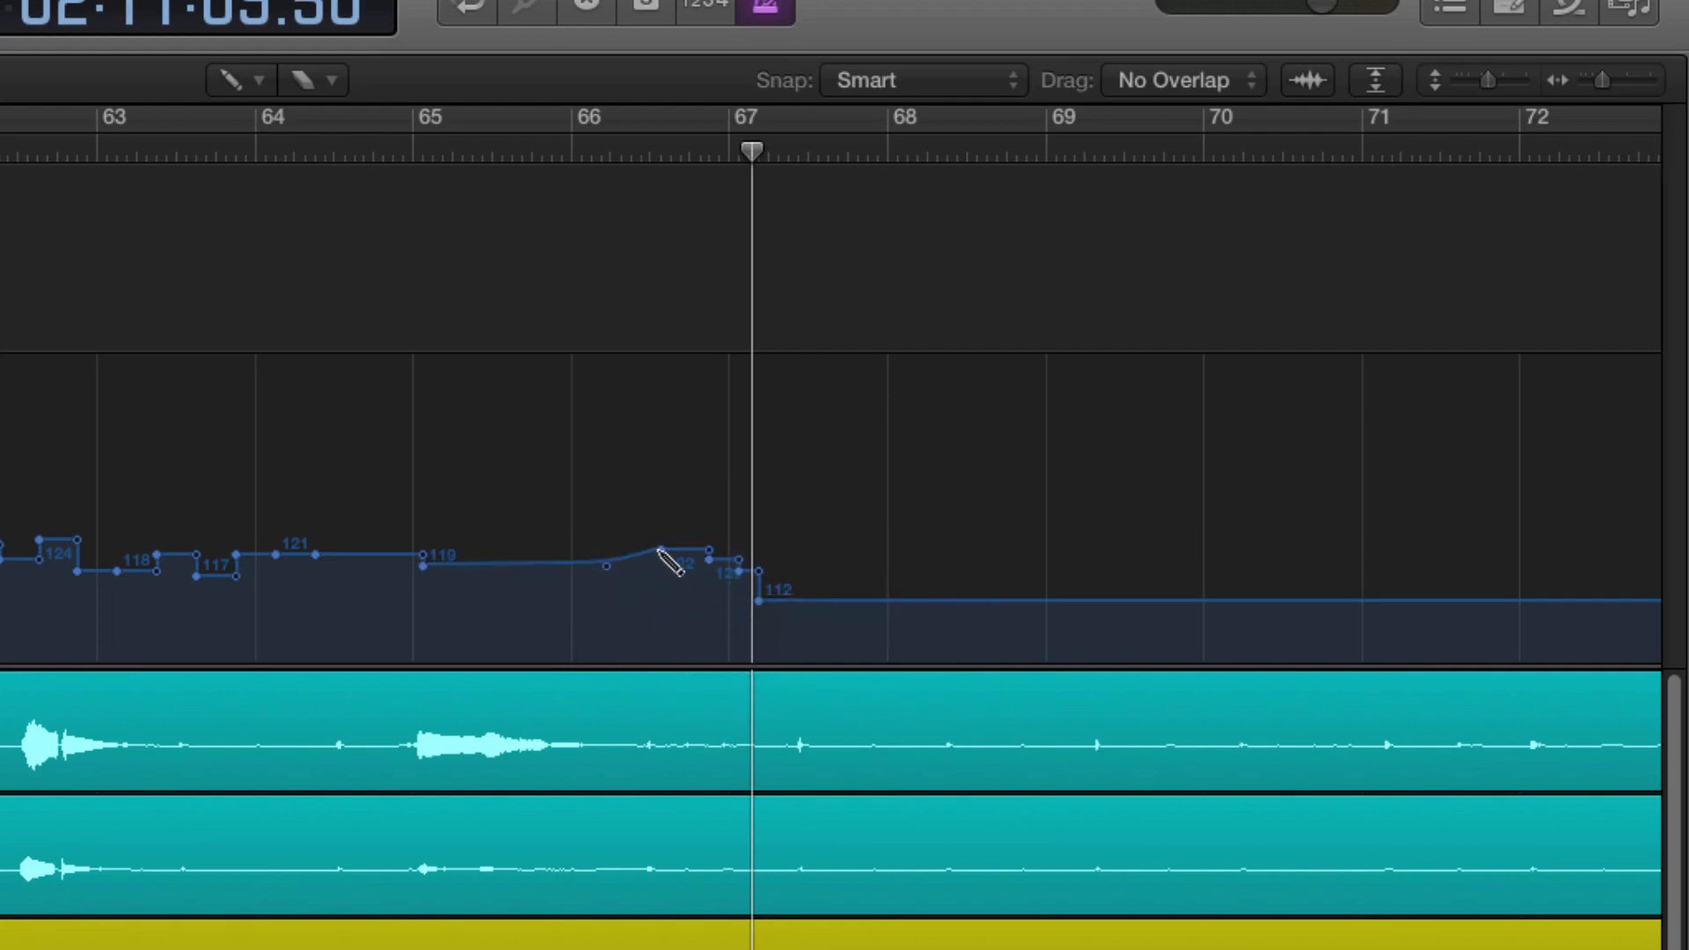
click(670, 551)
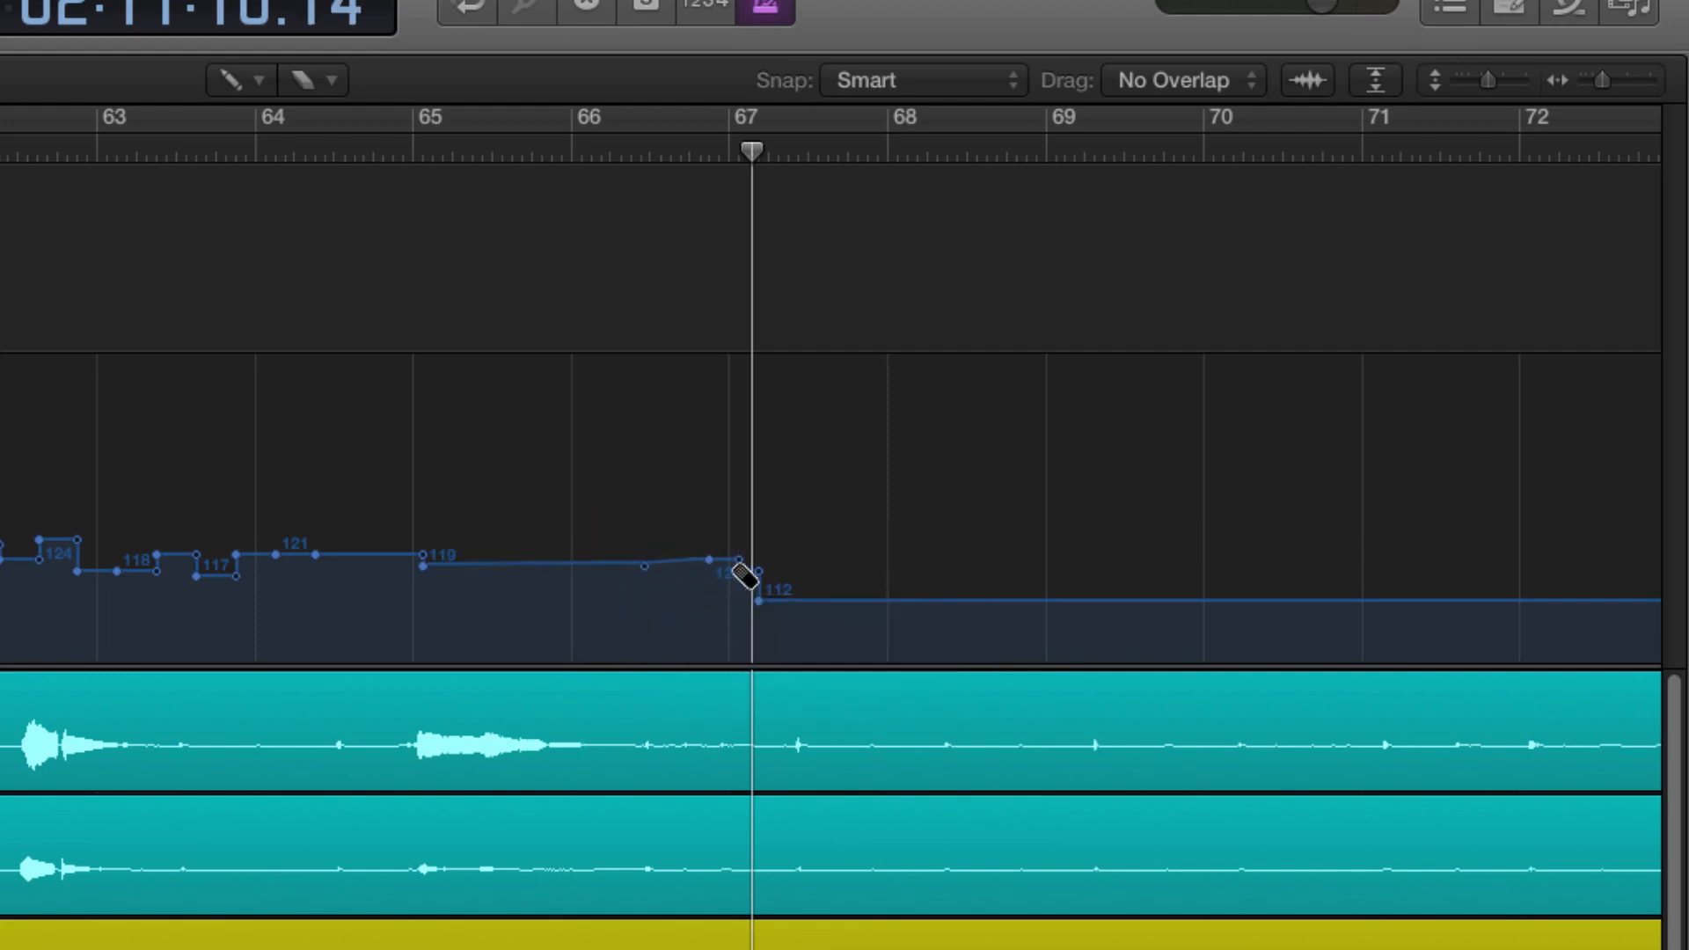
Step: Raise the flat tempo segment between bars 67 and 77
double_click(661, 153)
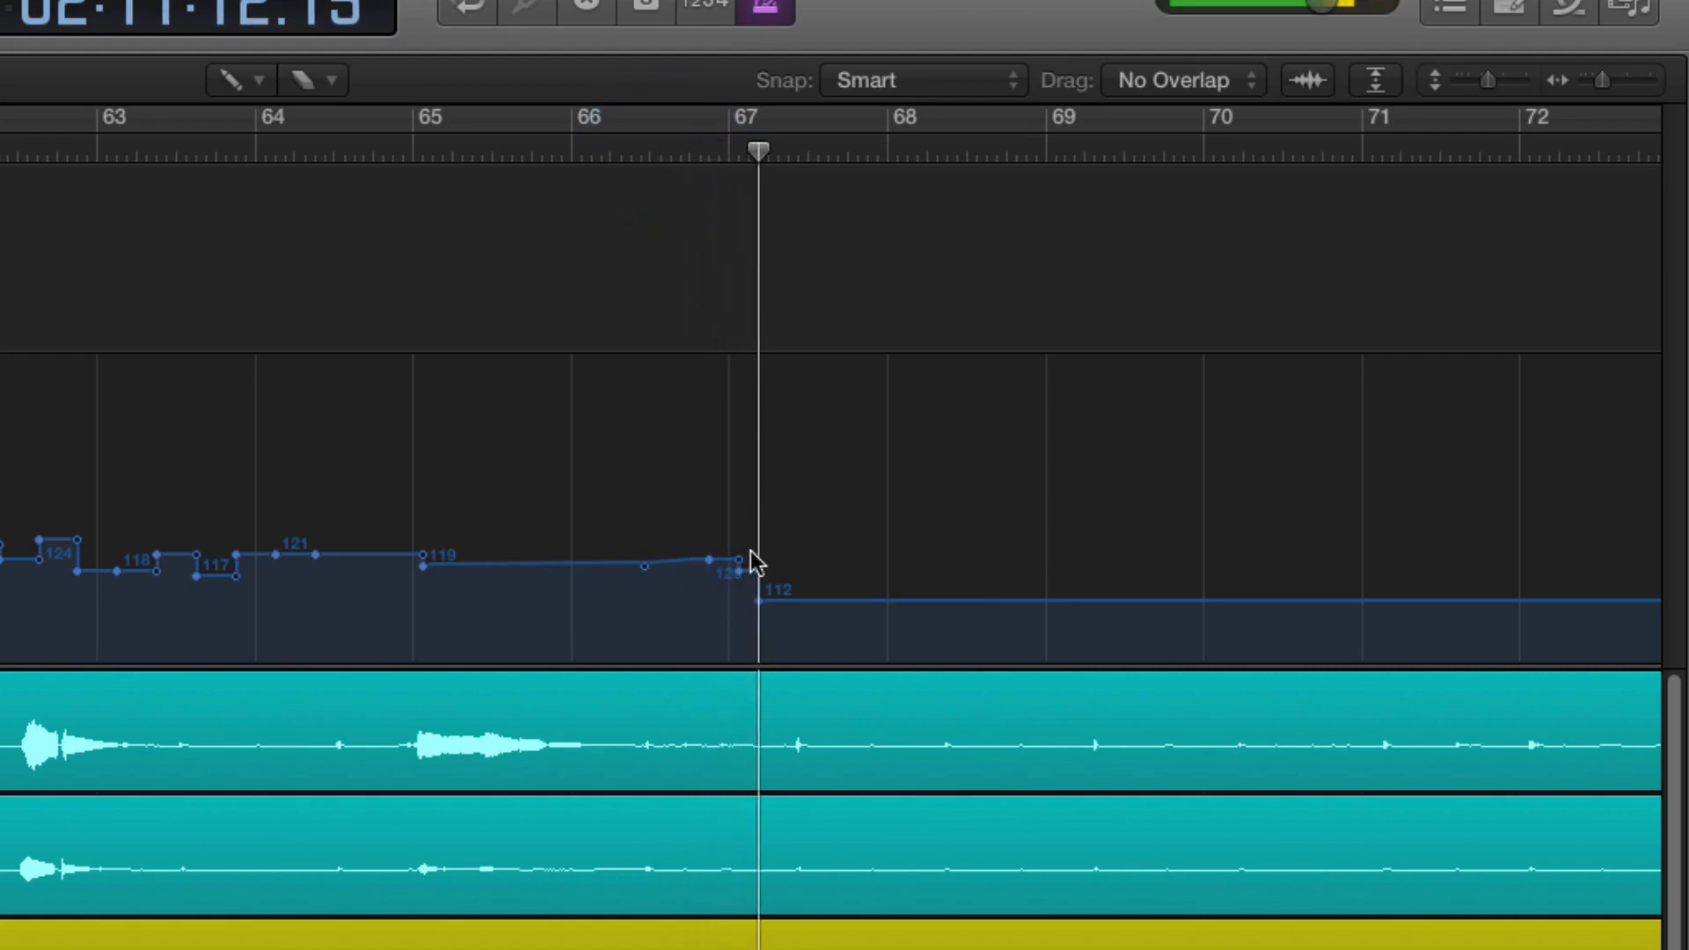
click(572, 152)
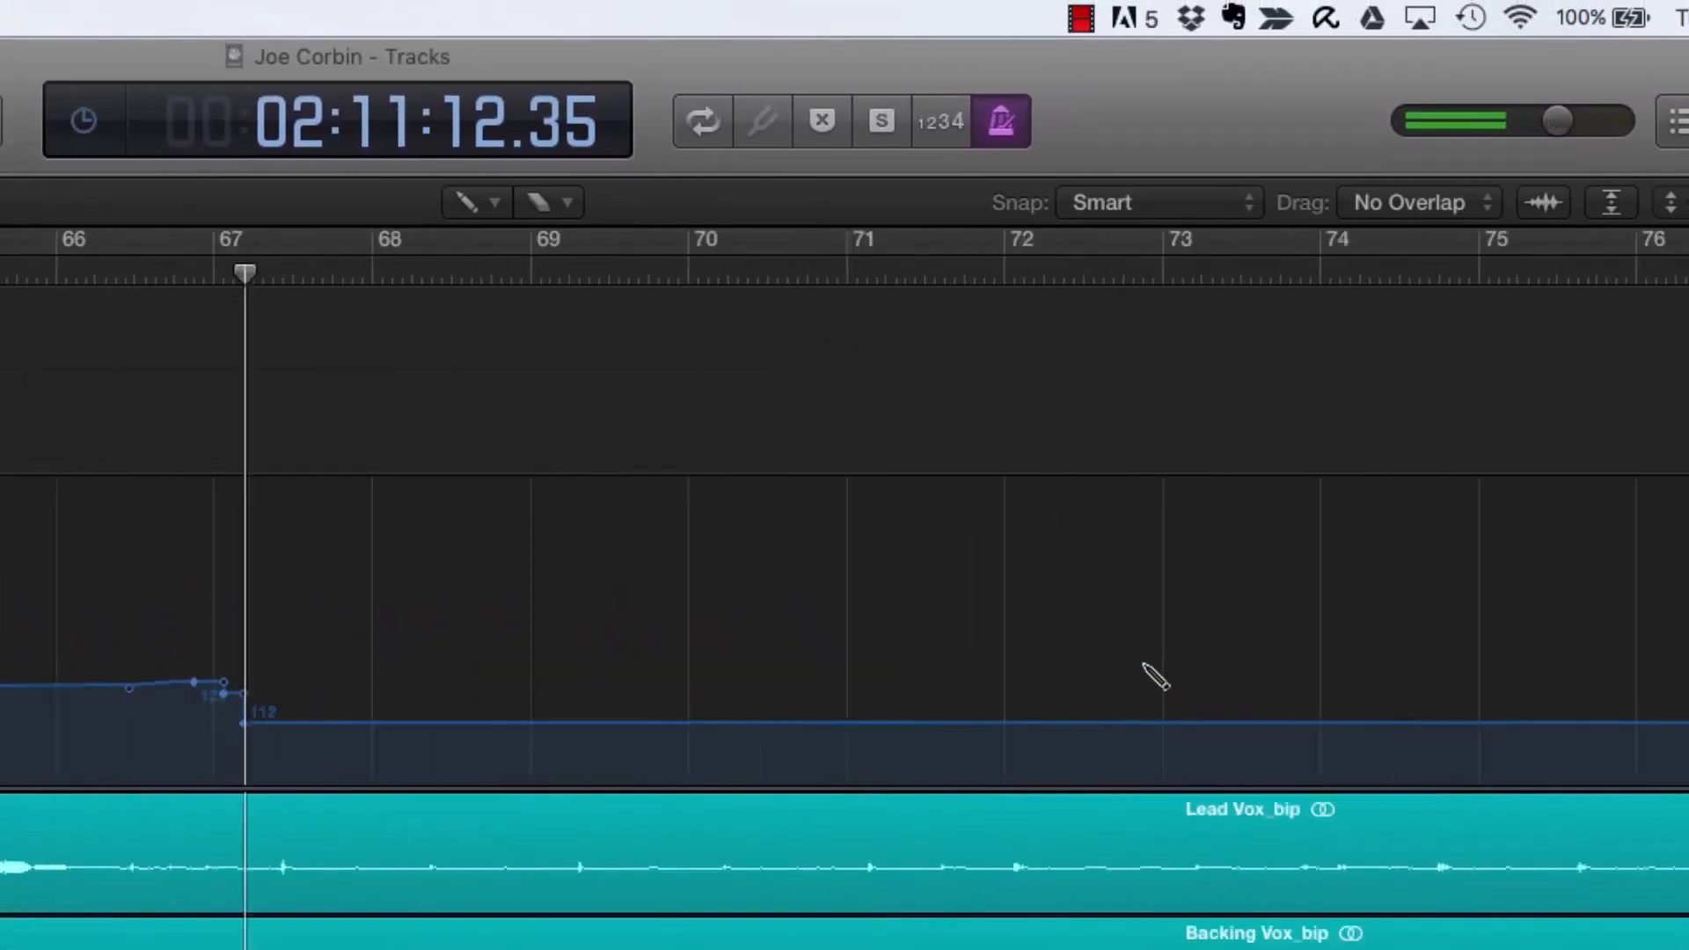
scroll(910, 581, right, 10)
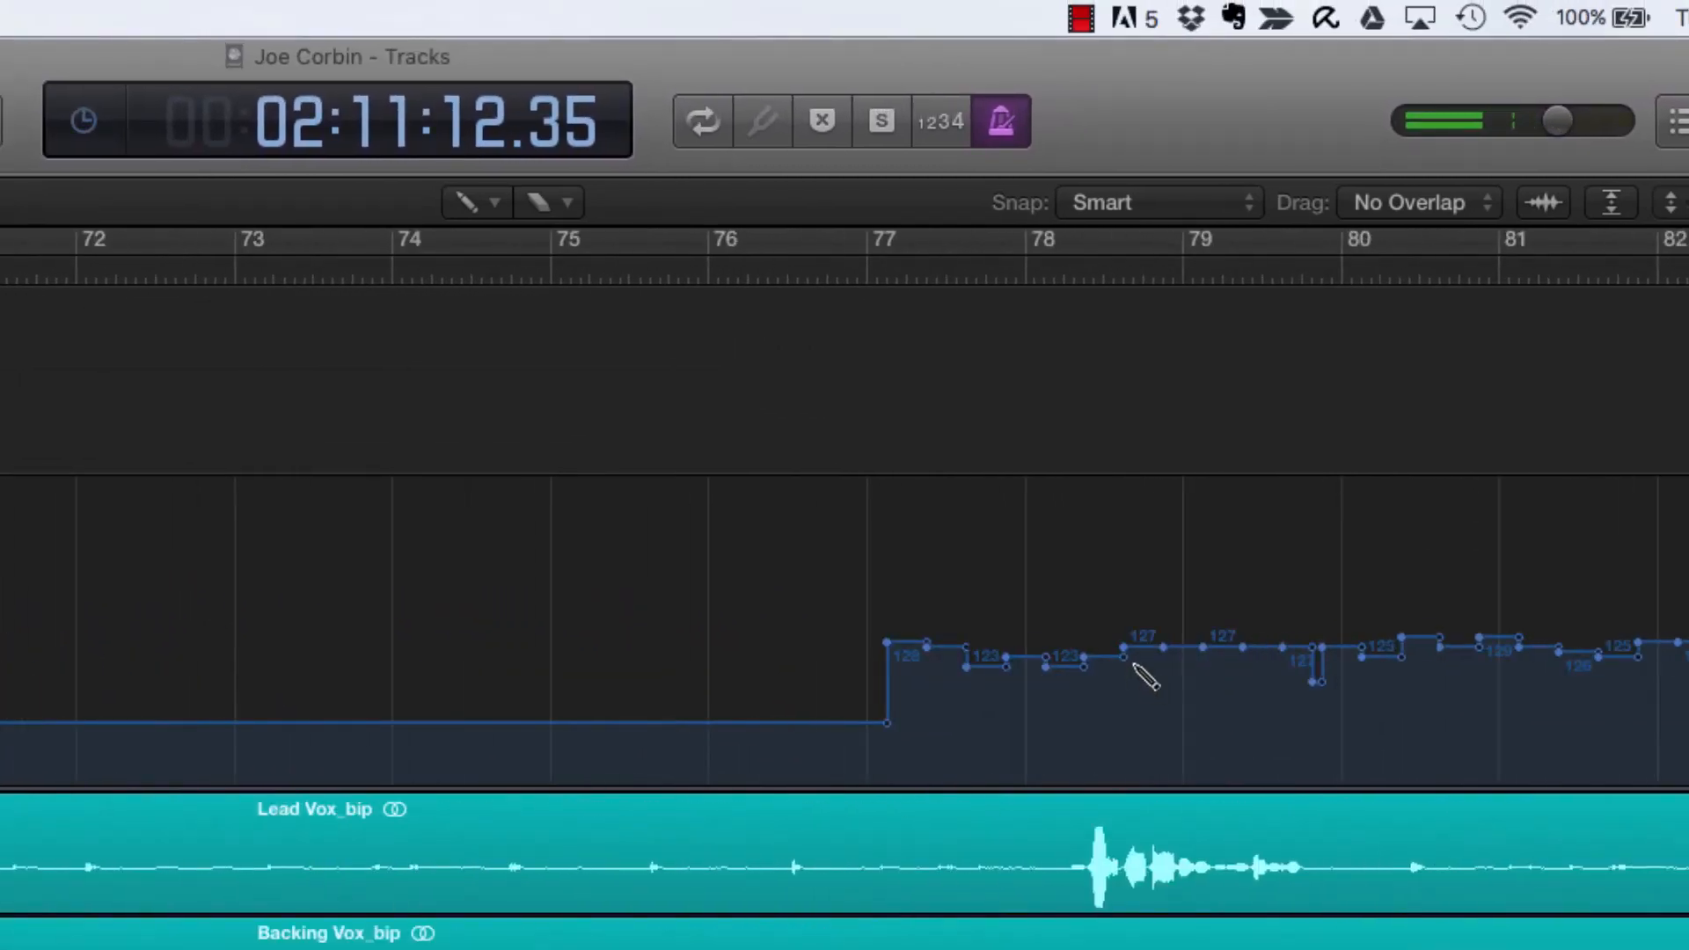
scroll(836, 556, left, 9)
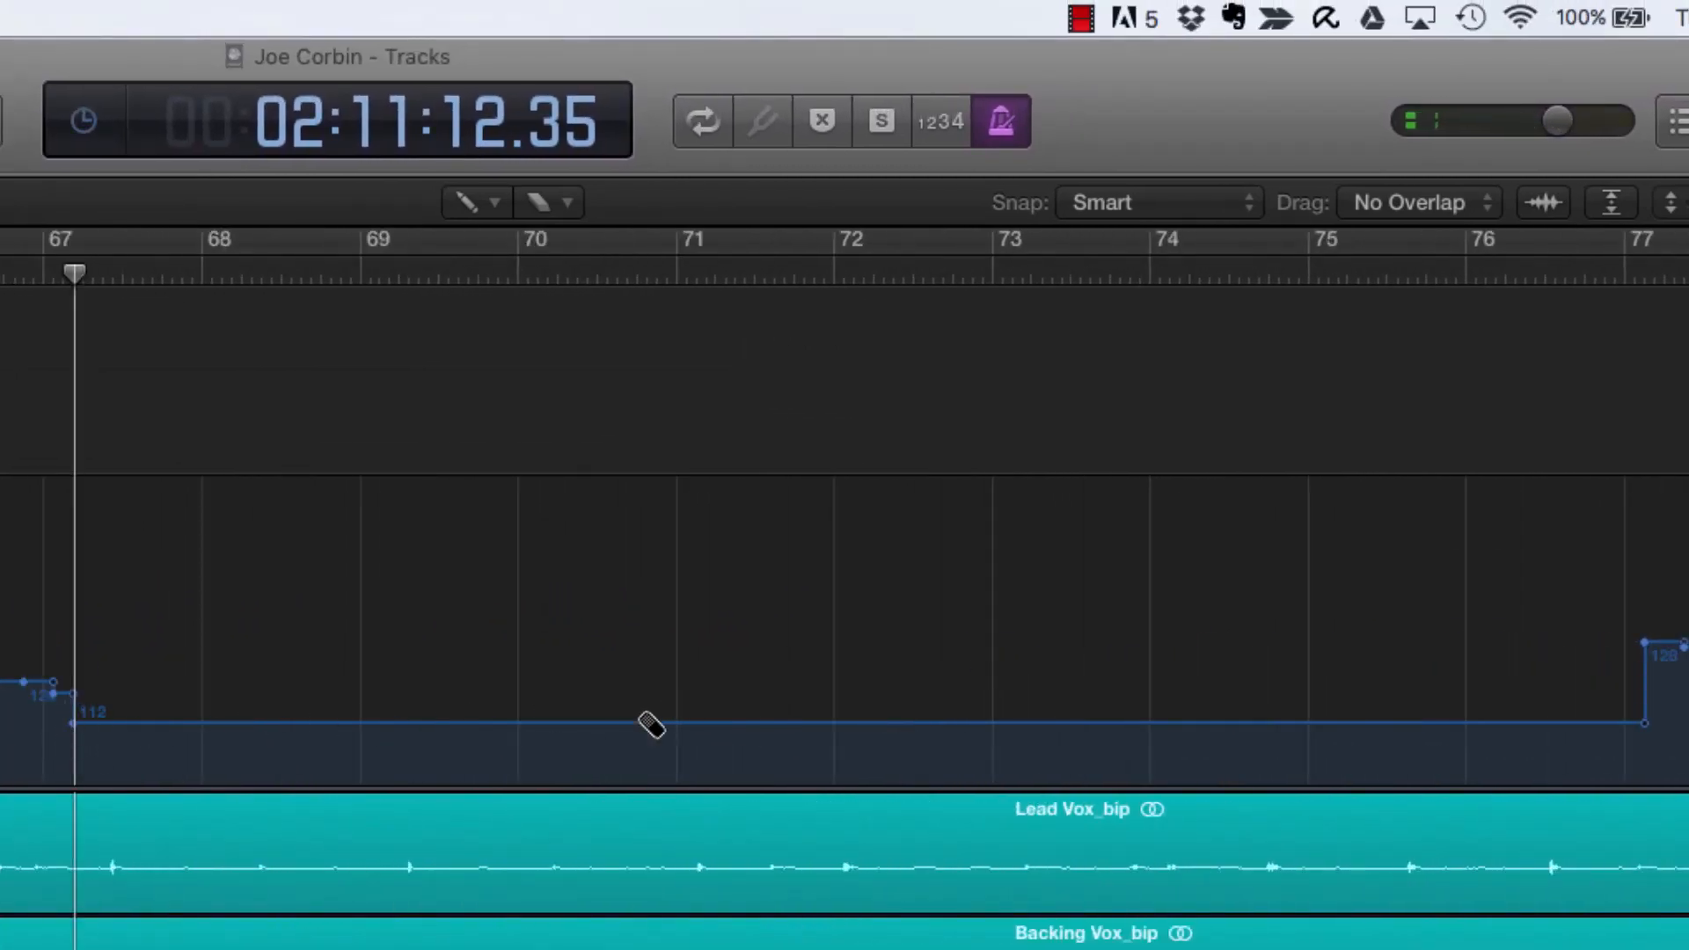
click(74, 735)
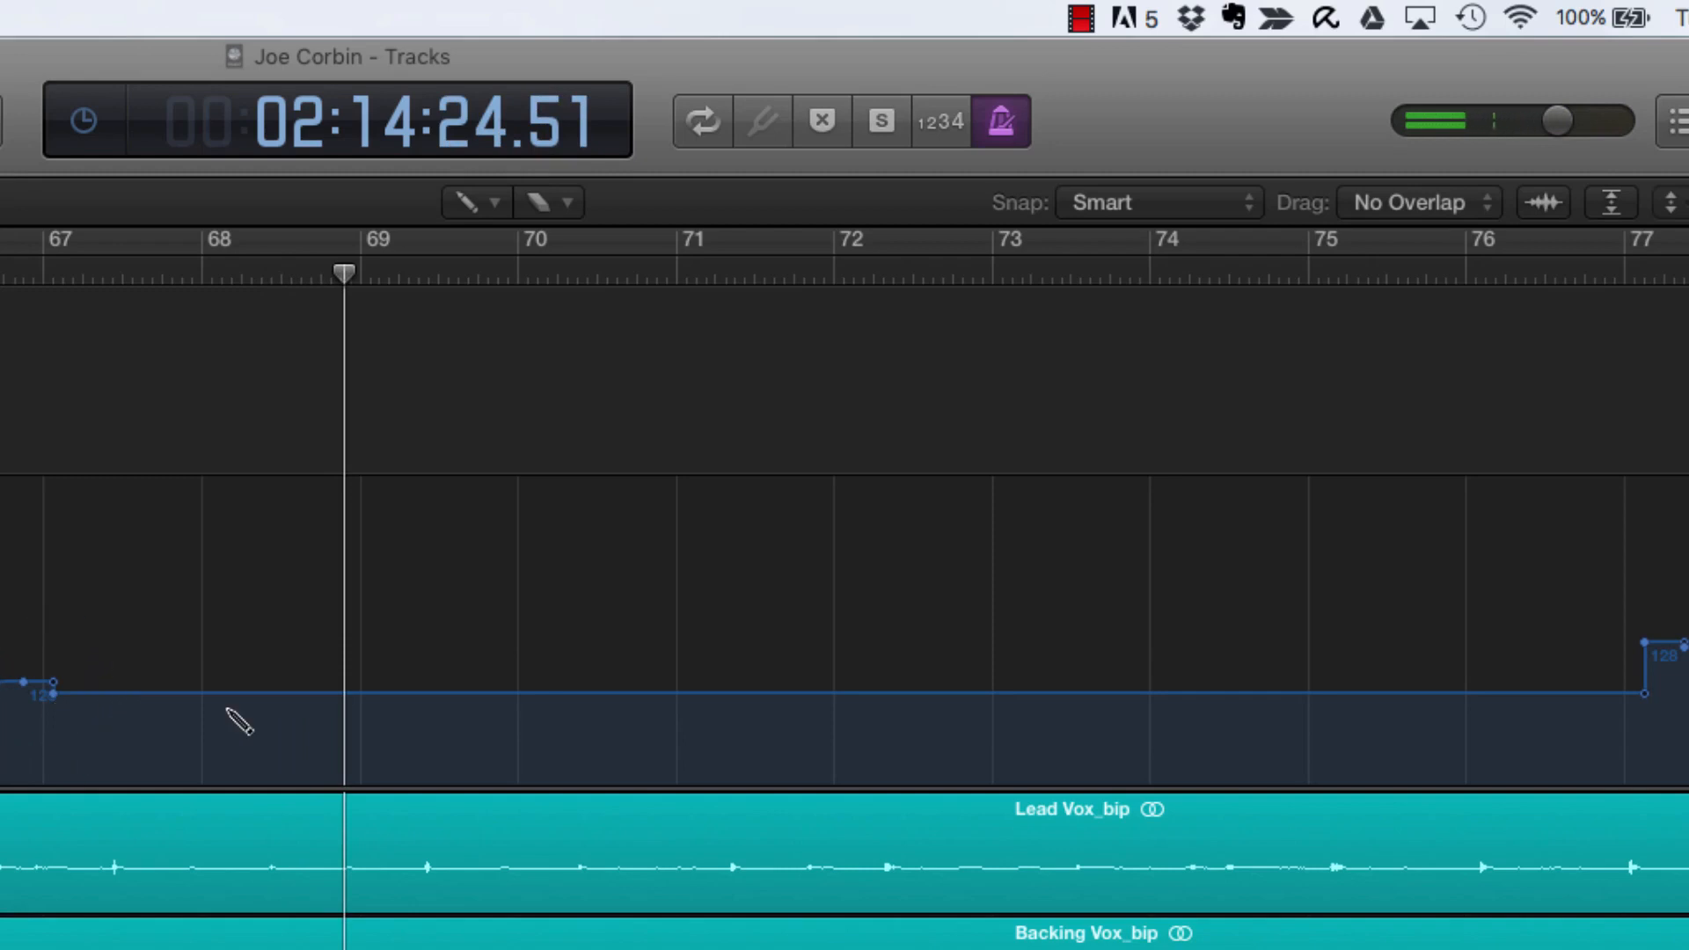
Step: Switch to the Pointer tool, nudge the flat tempo segment between bars 67 and 77, and play it back
click(493, 203)
click(510, 241)
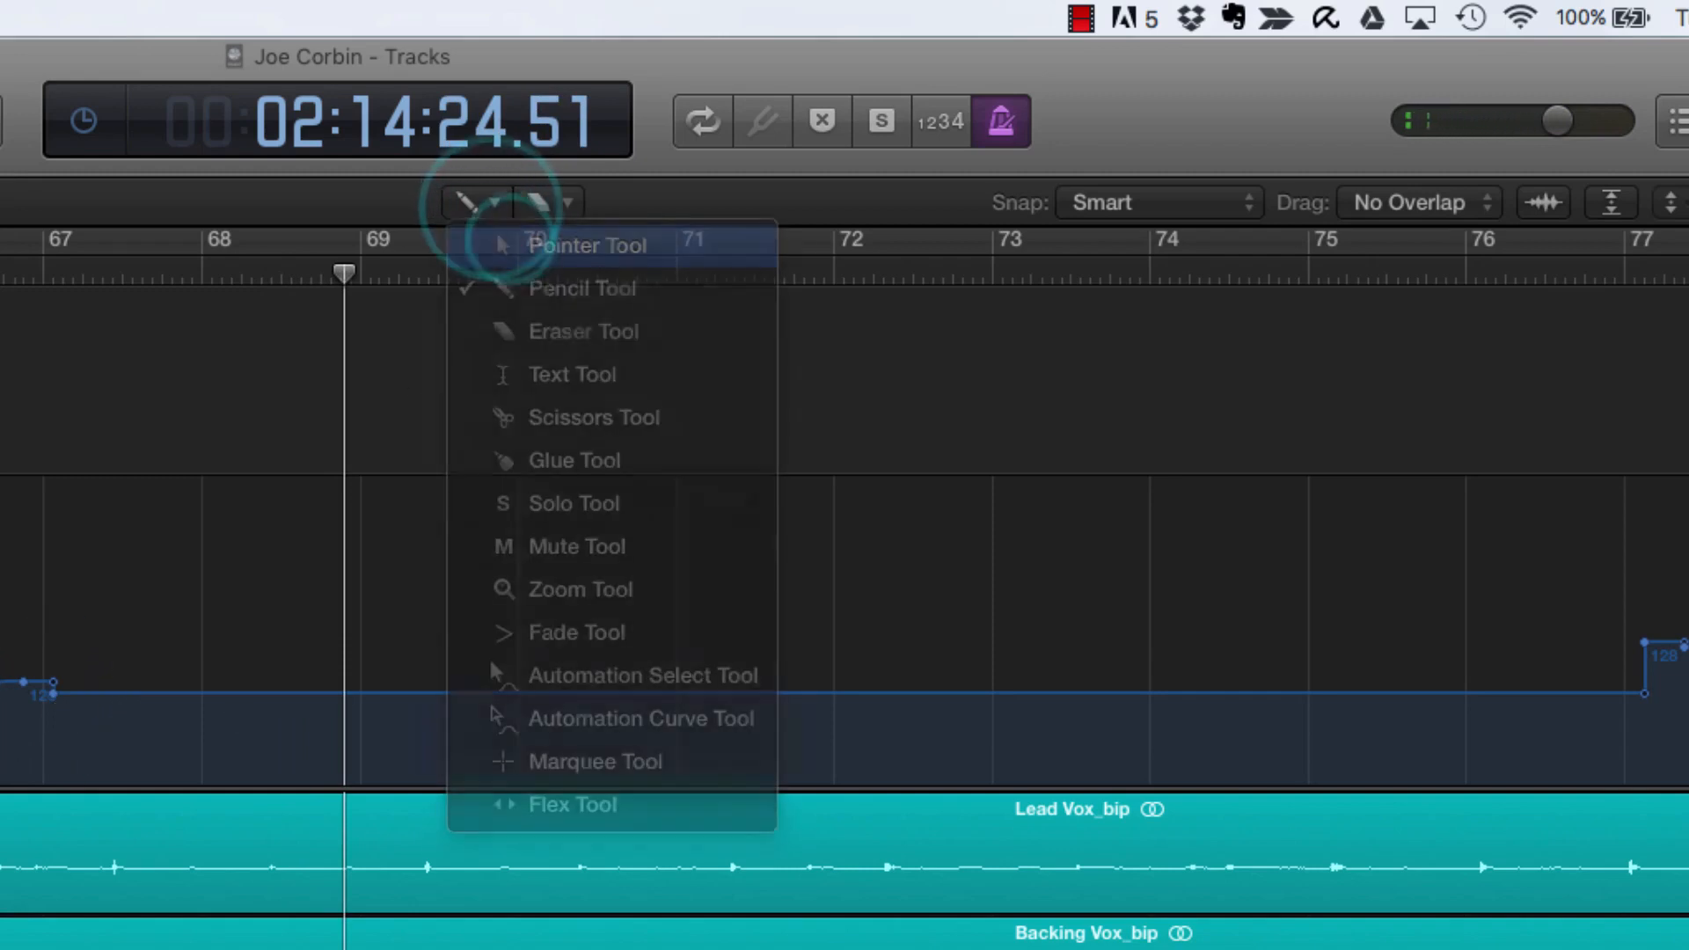
drag(155, 694, 155, 698)
click(45, 274)
key(space)
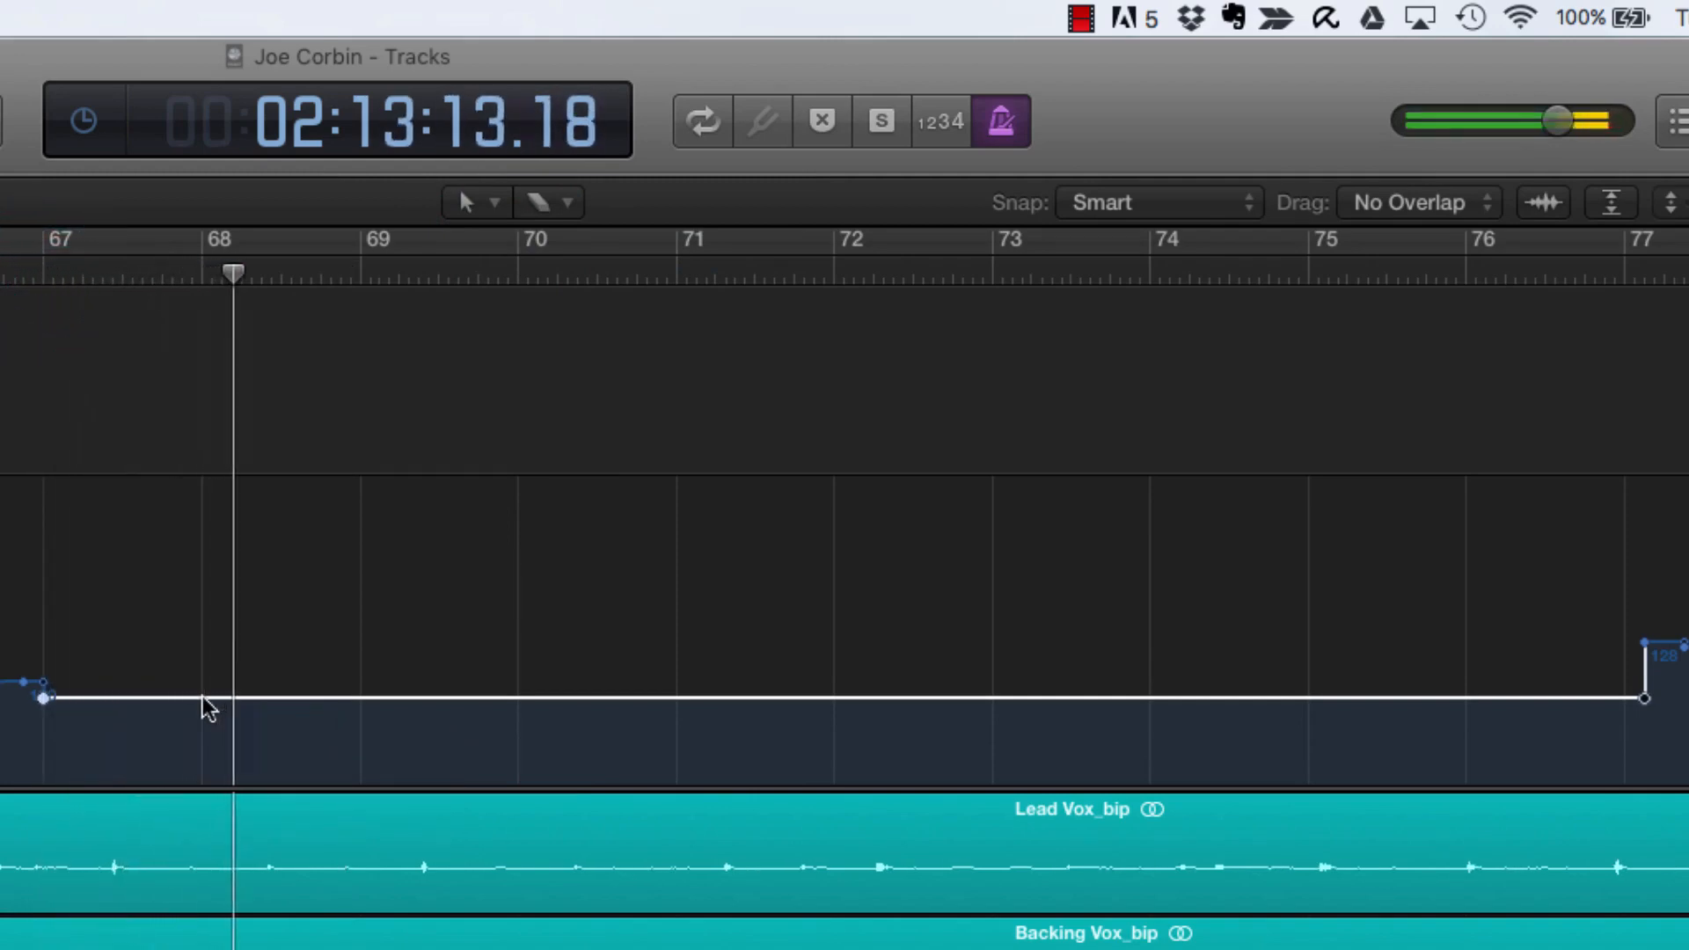
key(space)
mouse_move(203, 699)
mouse_down()
mouse_move(203, 713)
mouse_move(207, 689)
mouse_up()
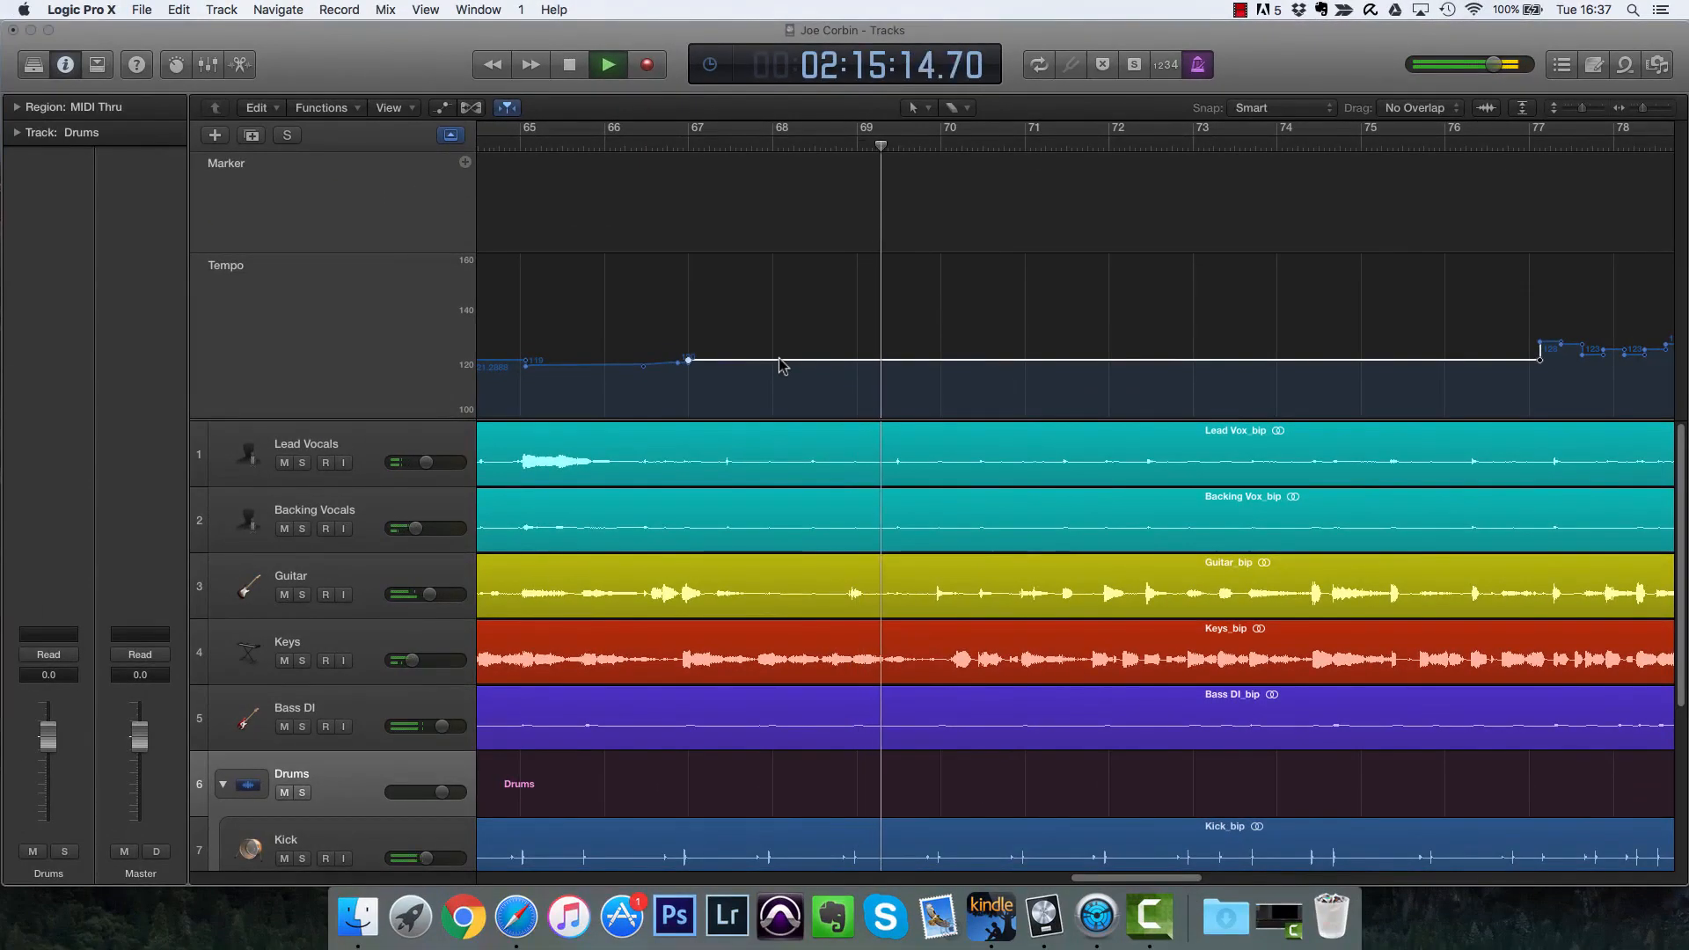
key(space)
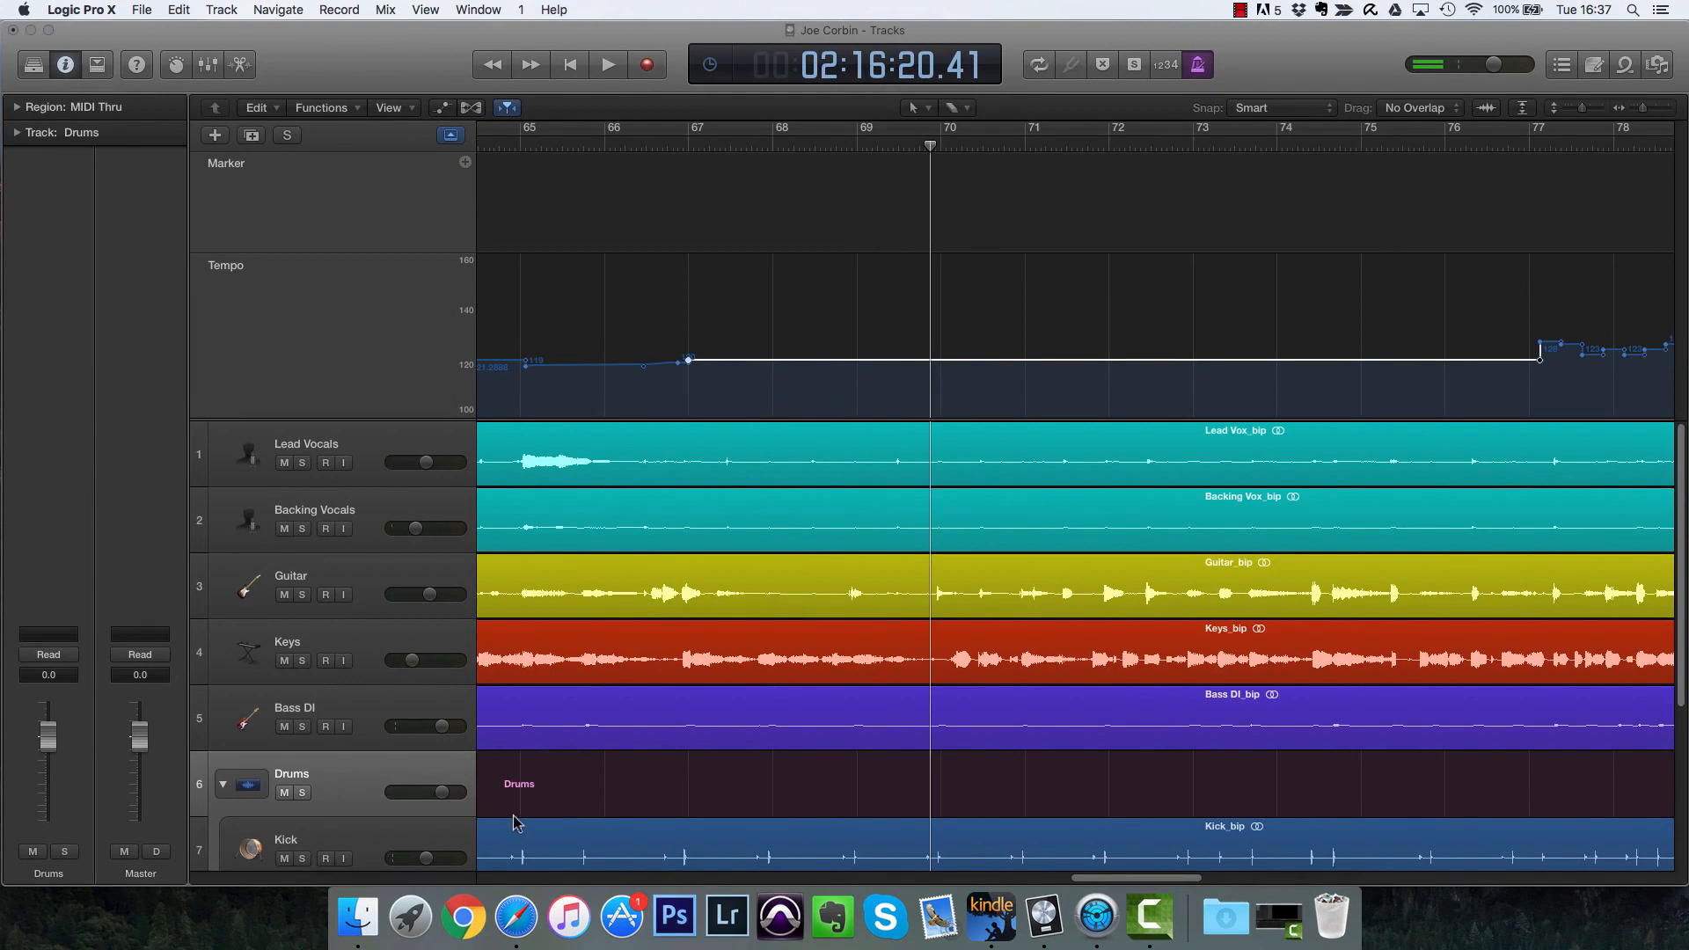
Step: Close the current project and start a new project with audio tracks
key(super+Left)
key(super+Left)
key(super+Left)
key(super+Left)
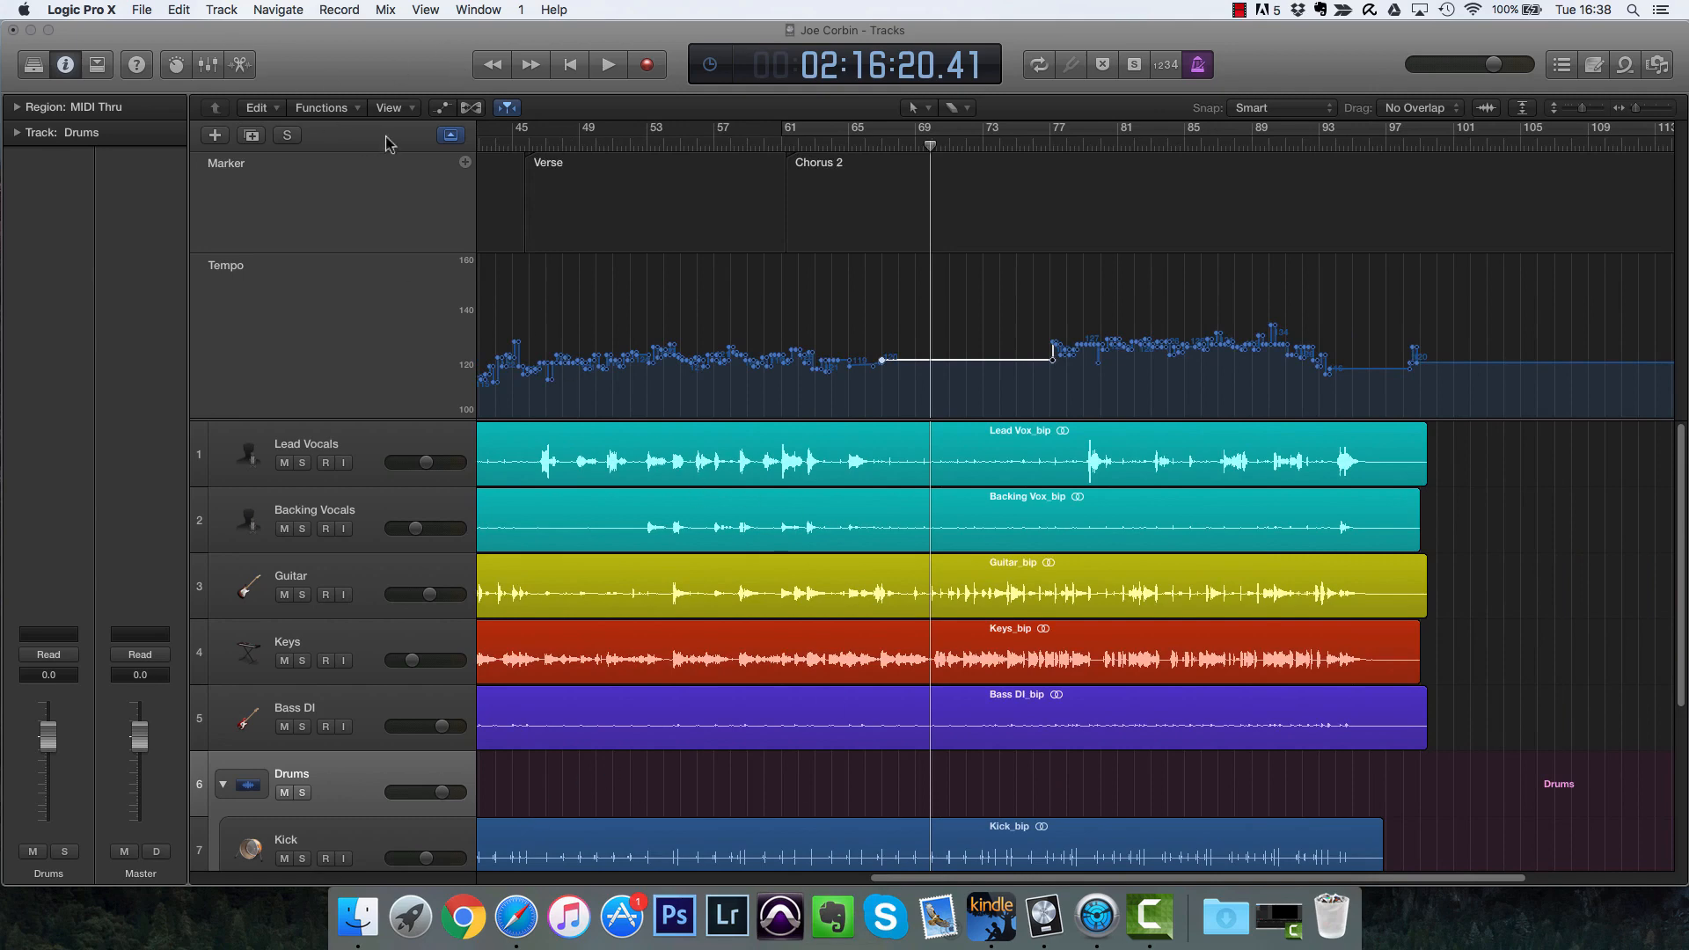
click(142, 10)
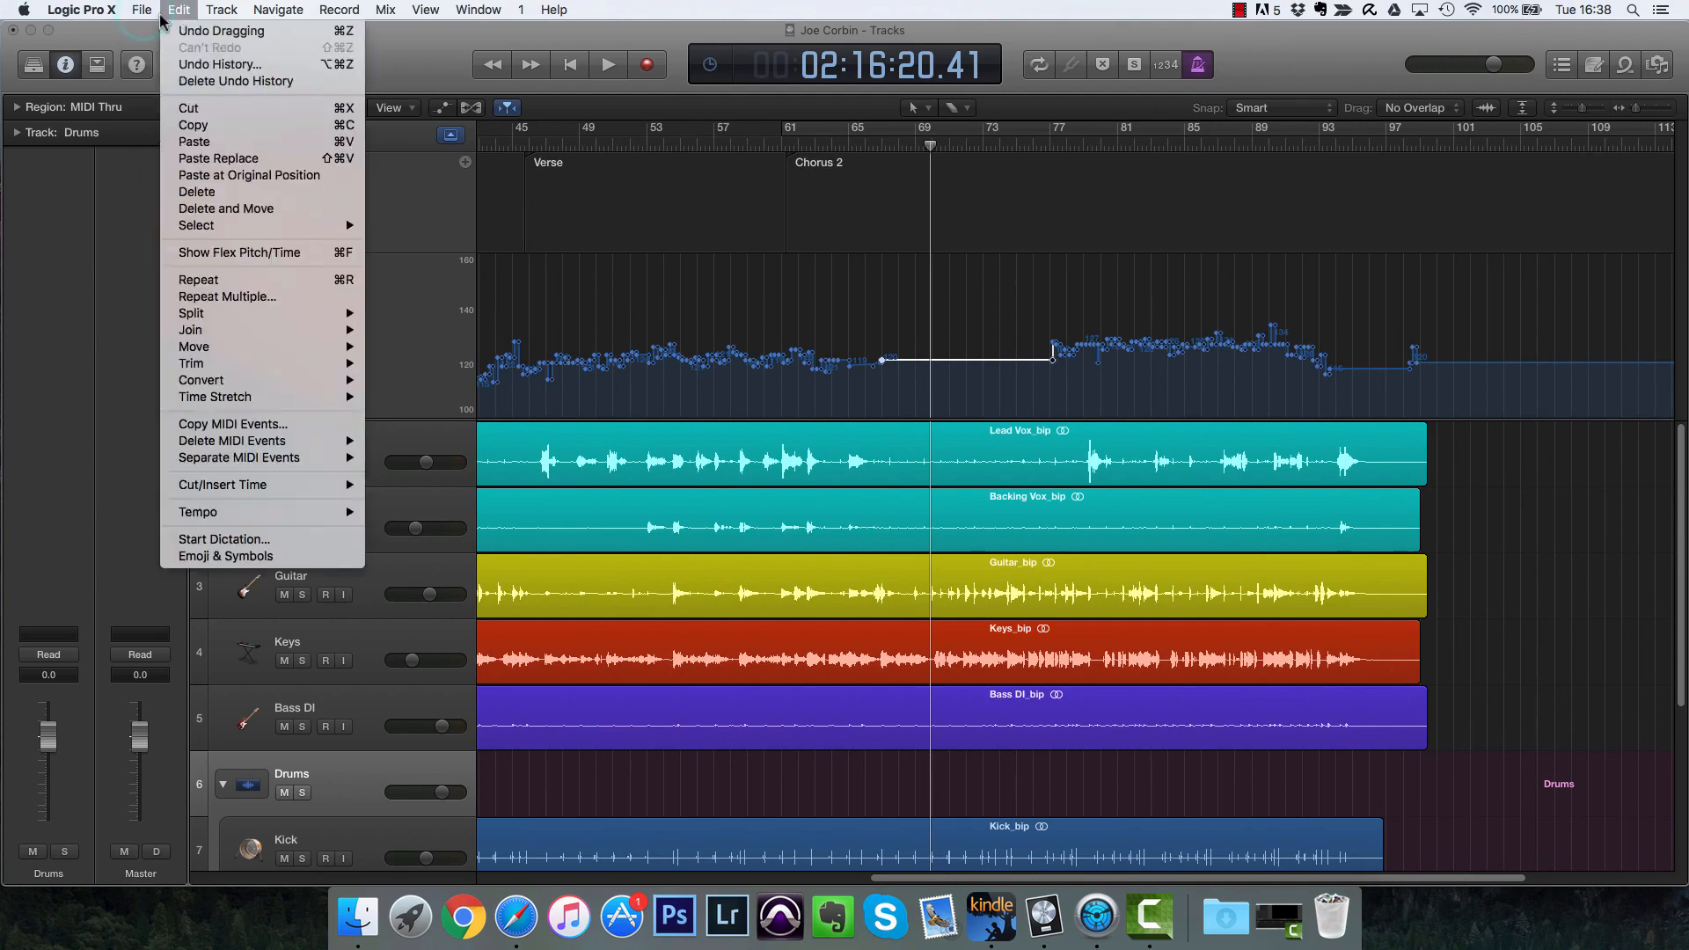
click(150, 32)
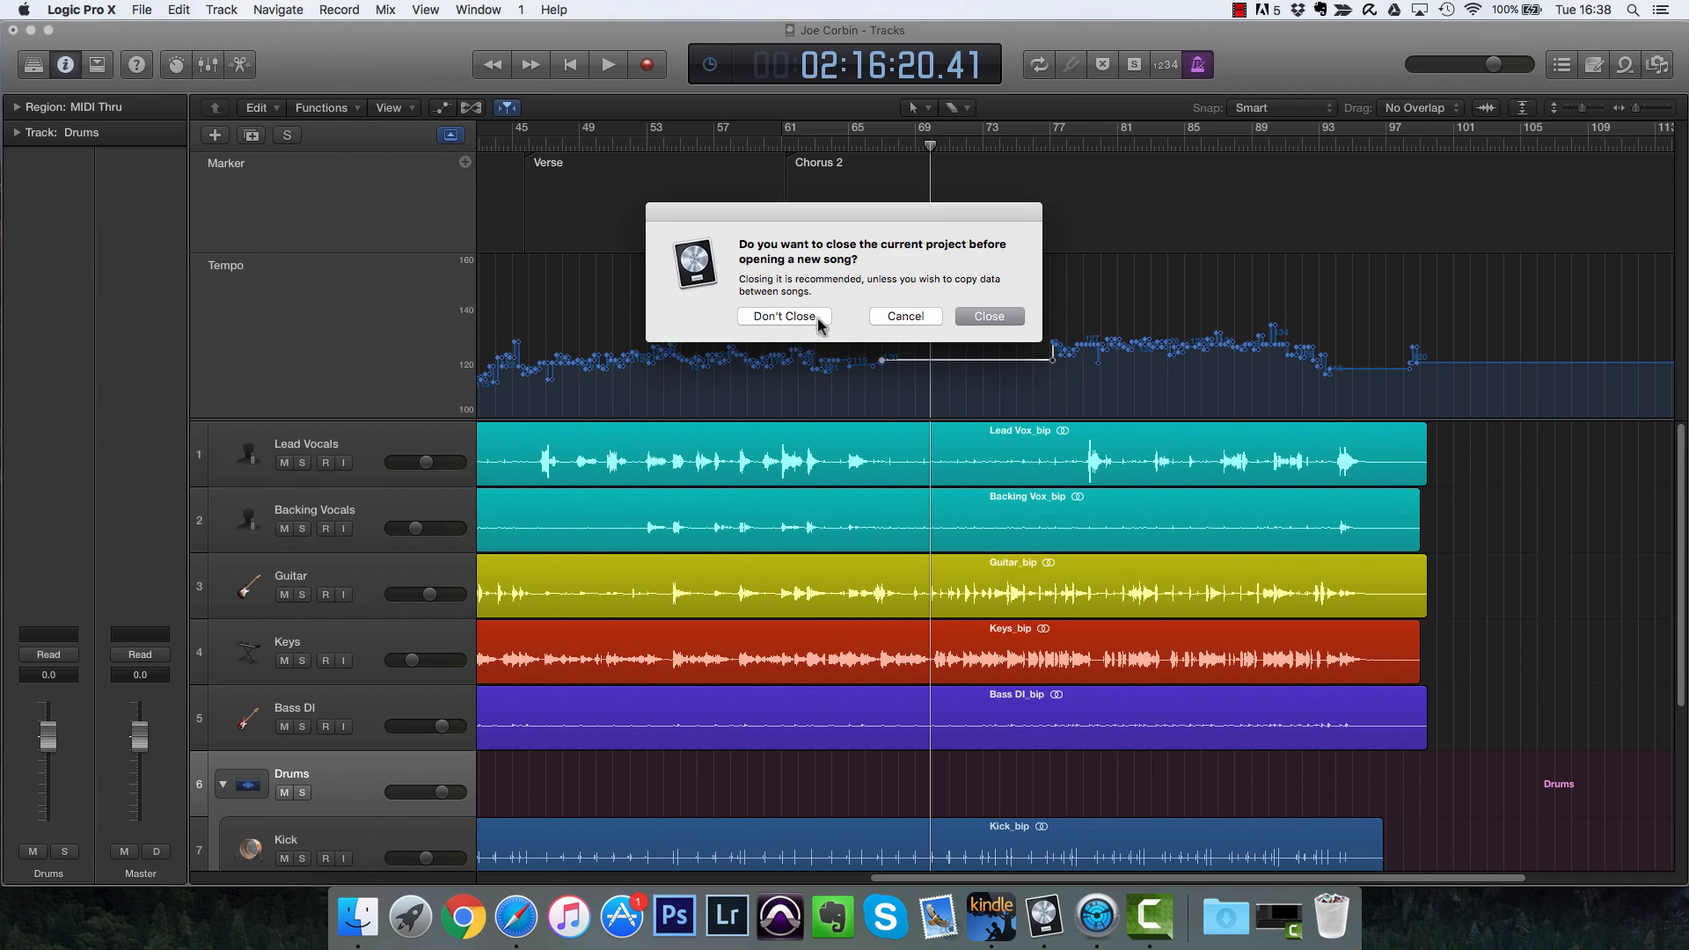
click(981, 318)
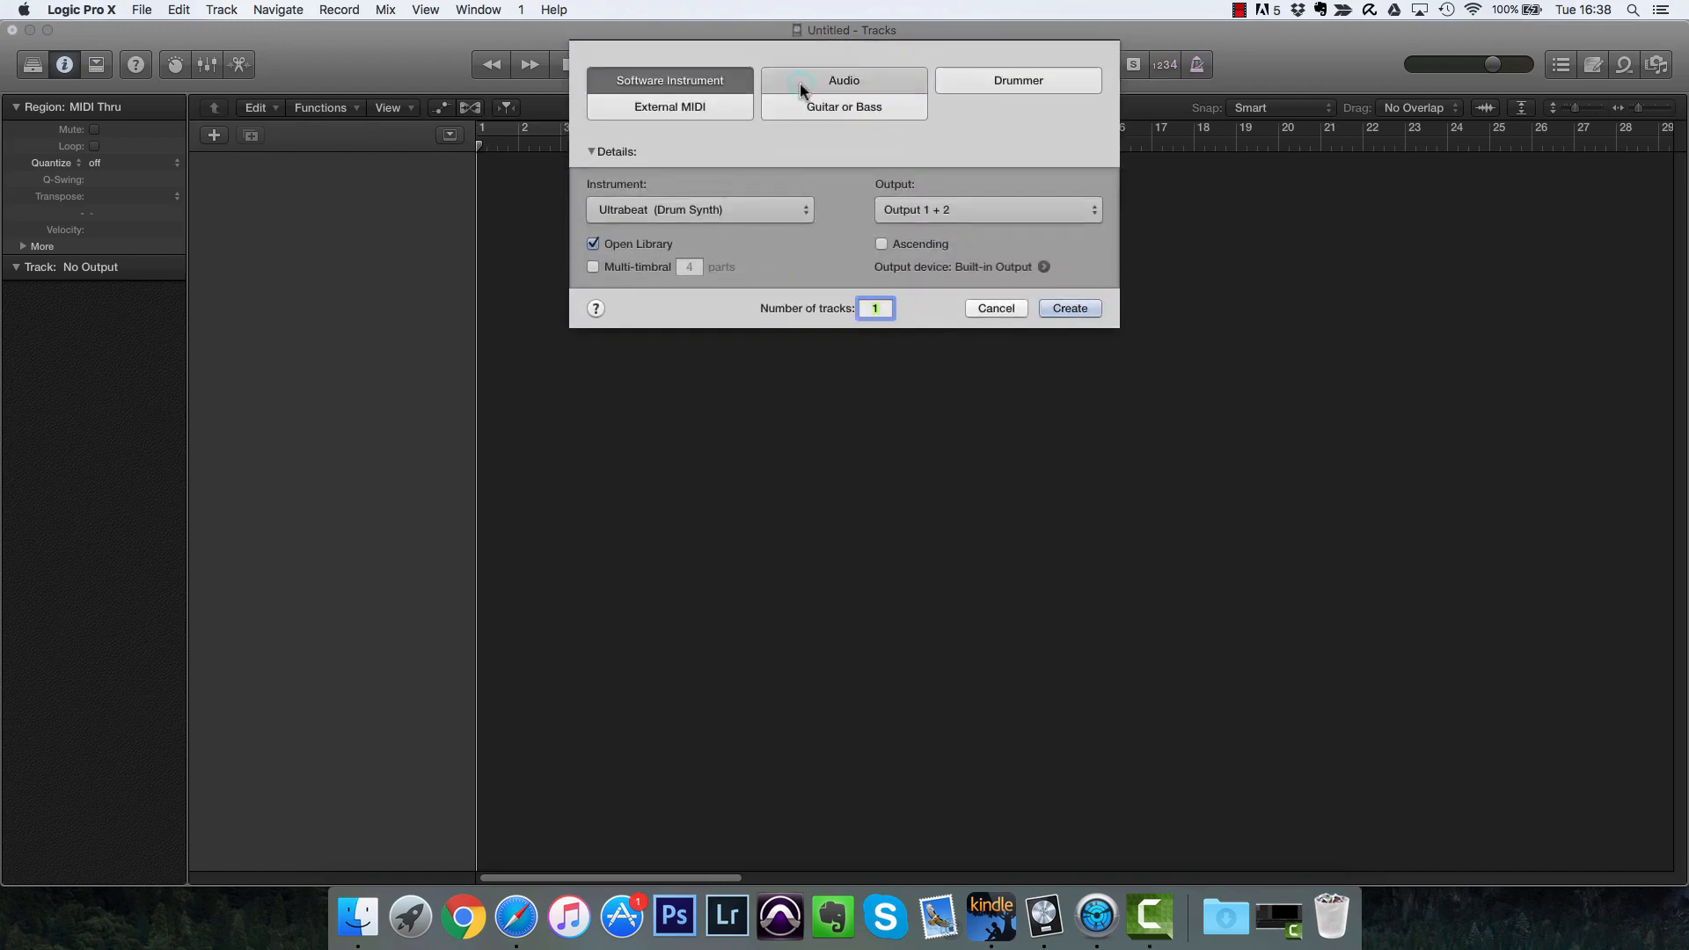
click(801, 85)
key(Return)
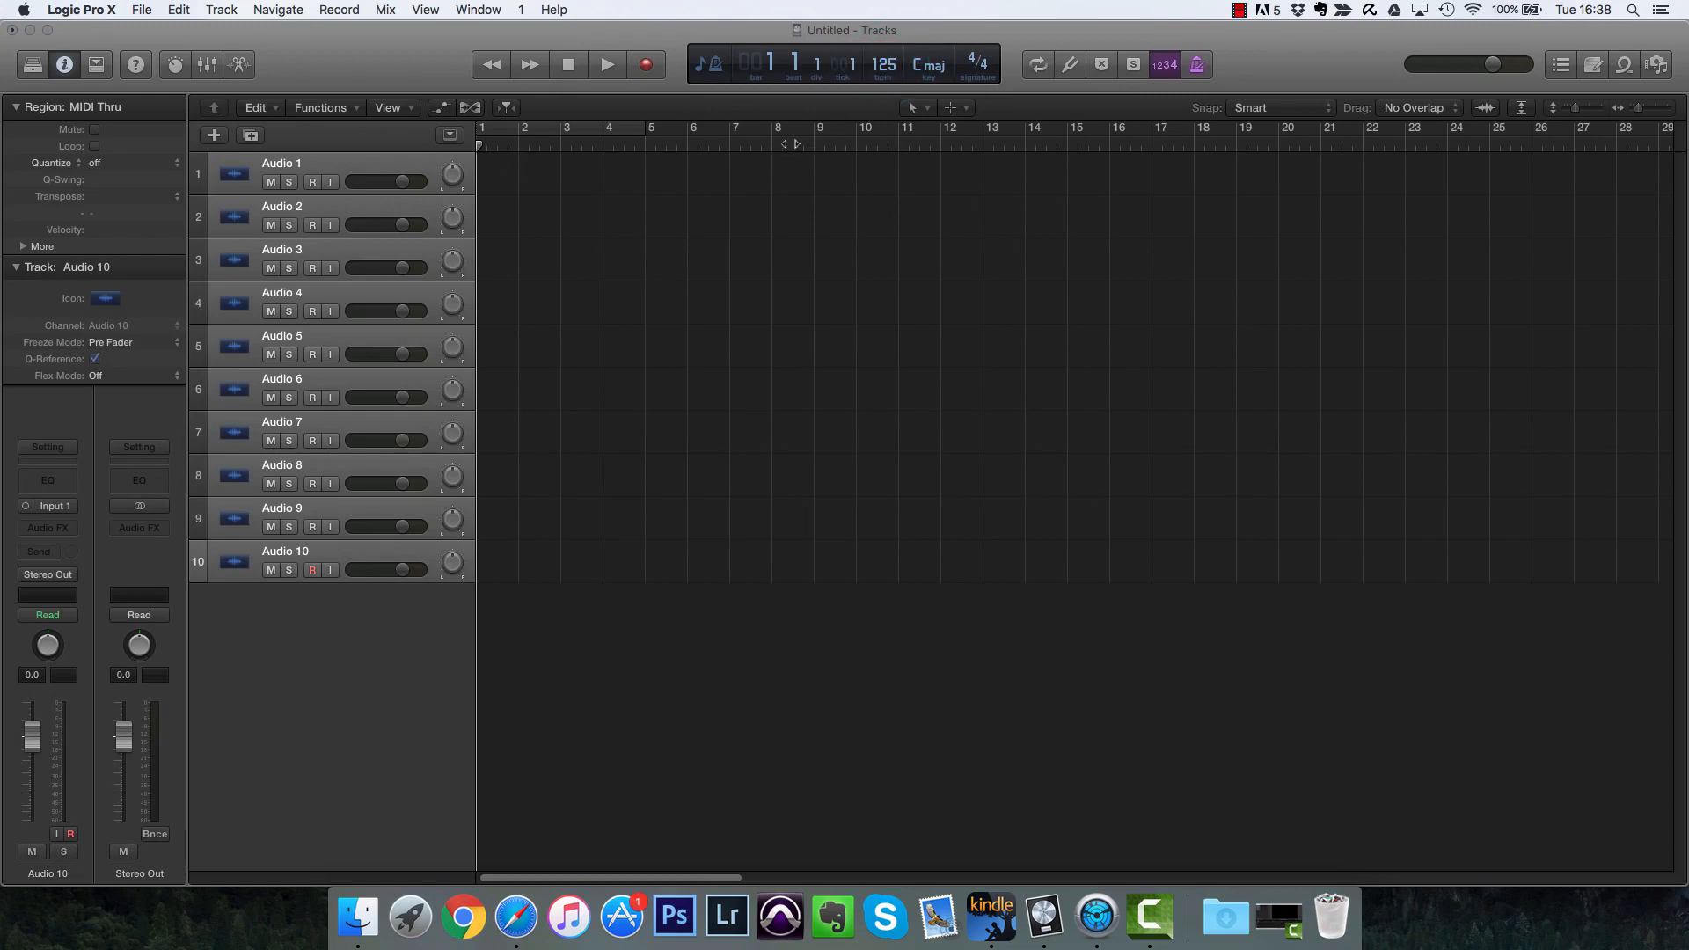
Step: Show the global tracks and configure them so only the Tempo track is displayed
click(449, 135)
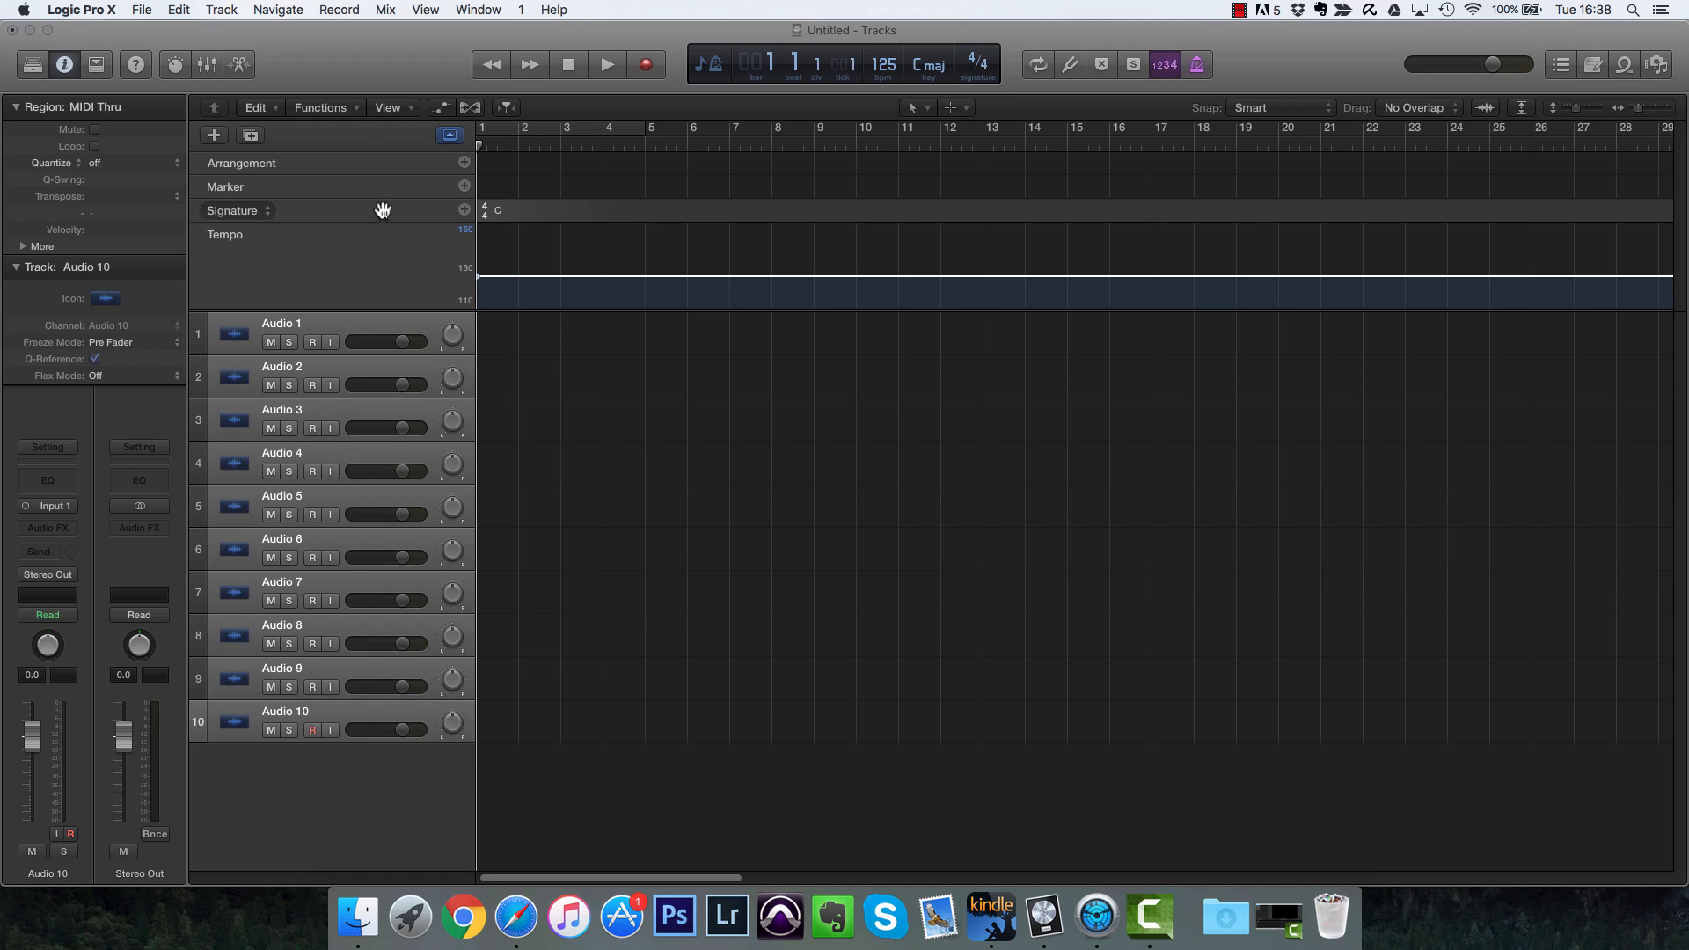
right_click(394, 145)
click(462, 264)
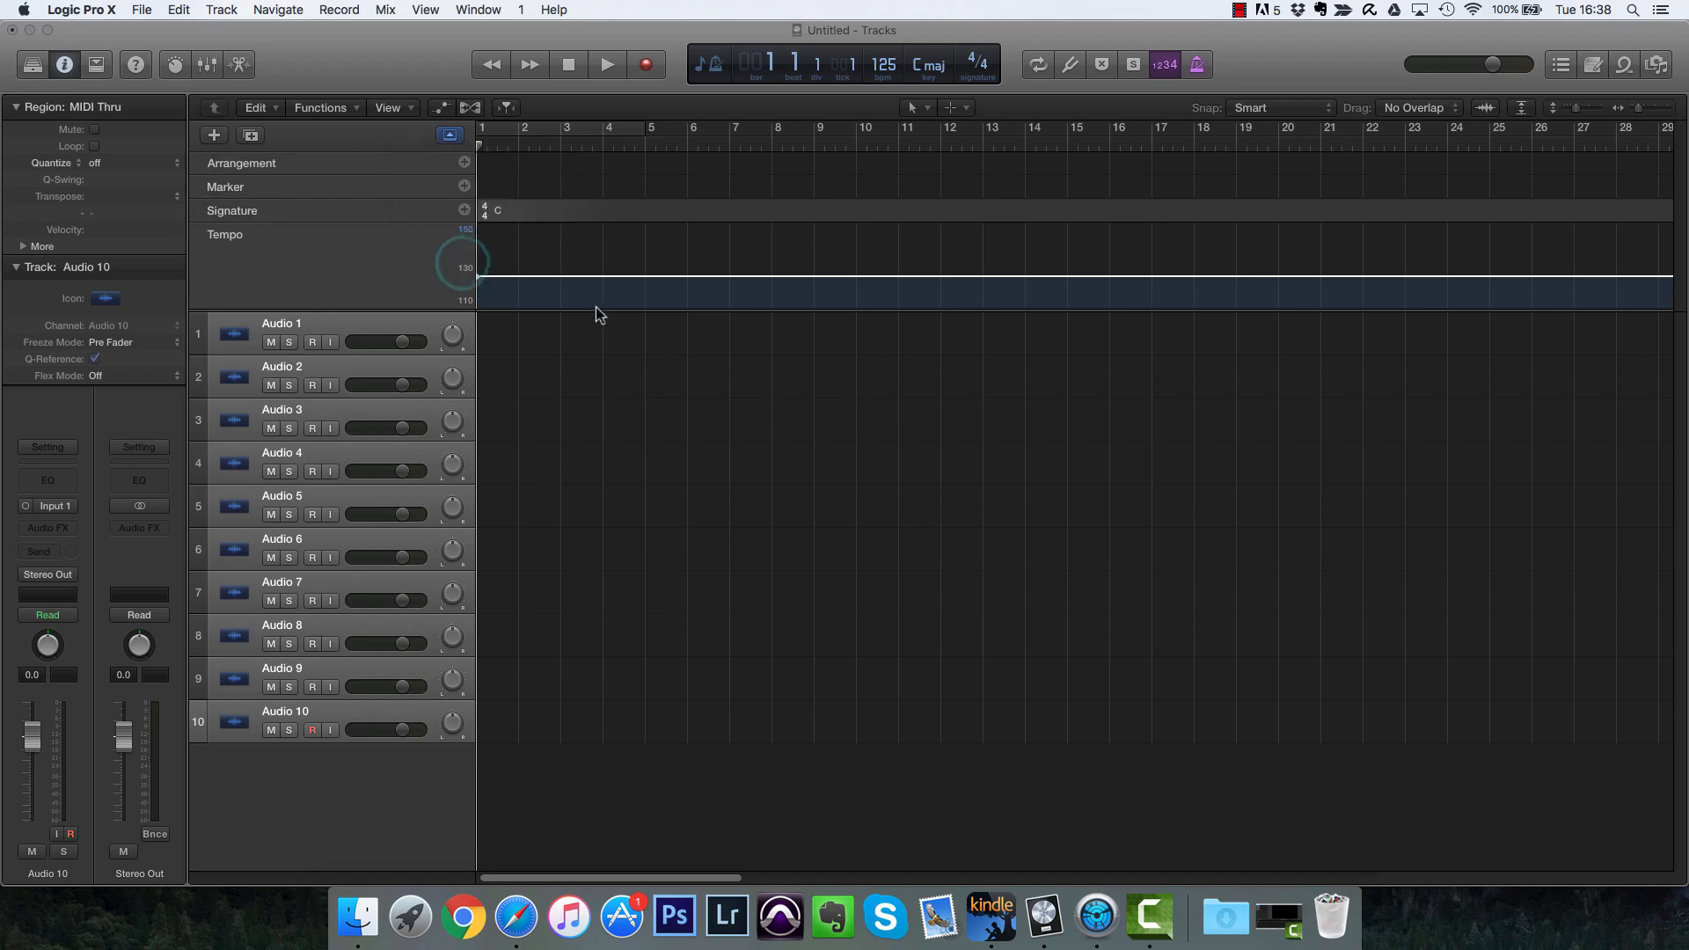
click(609, 301)
click(553, 180)
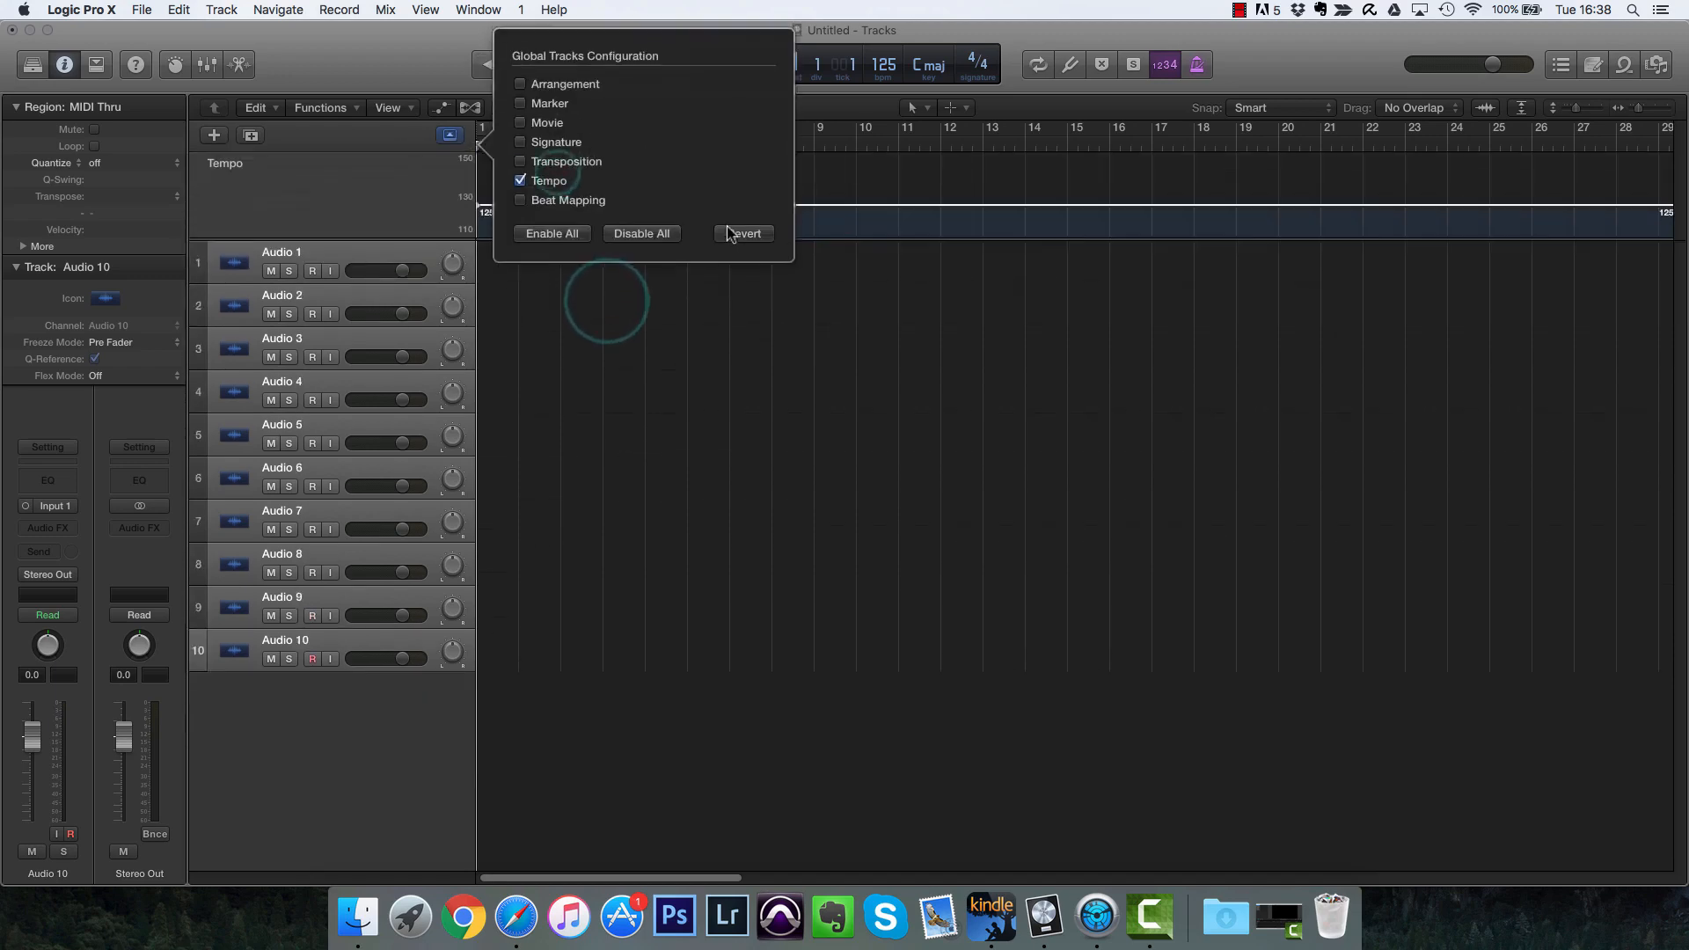
click(378, 208)
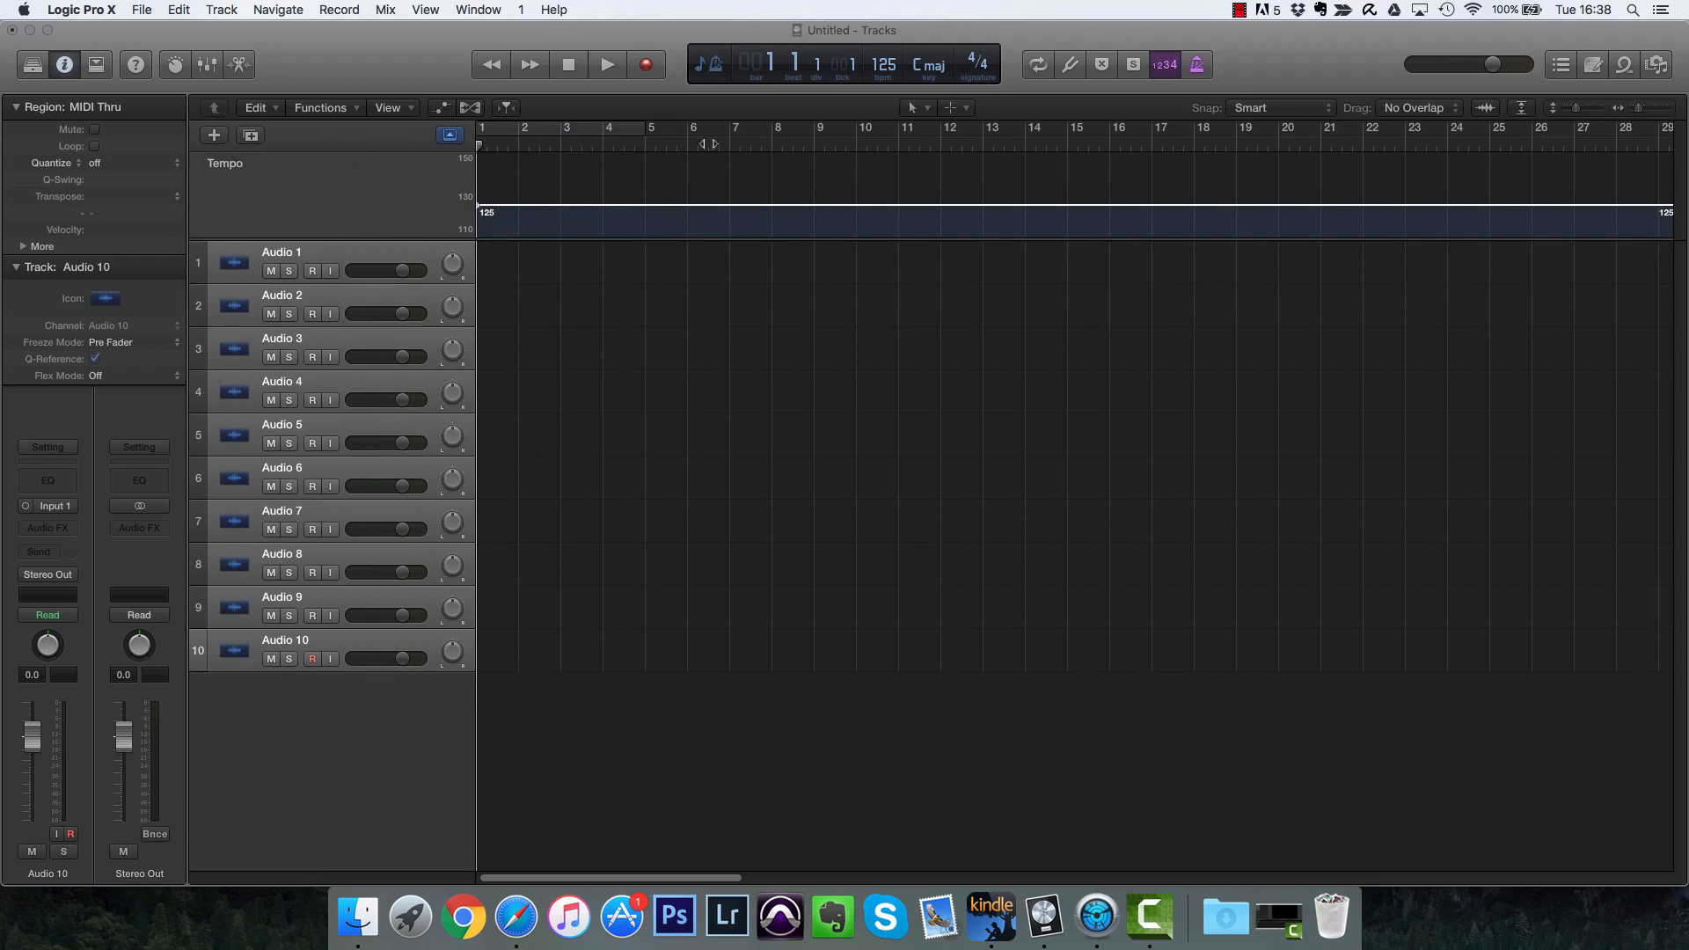
Step: Create a new tempo set named Name of Song
click(813, 142)
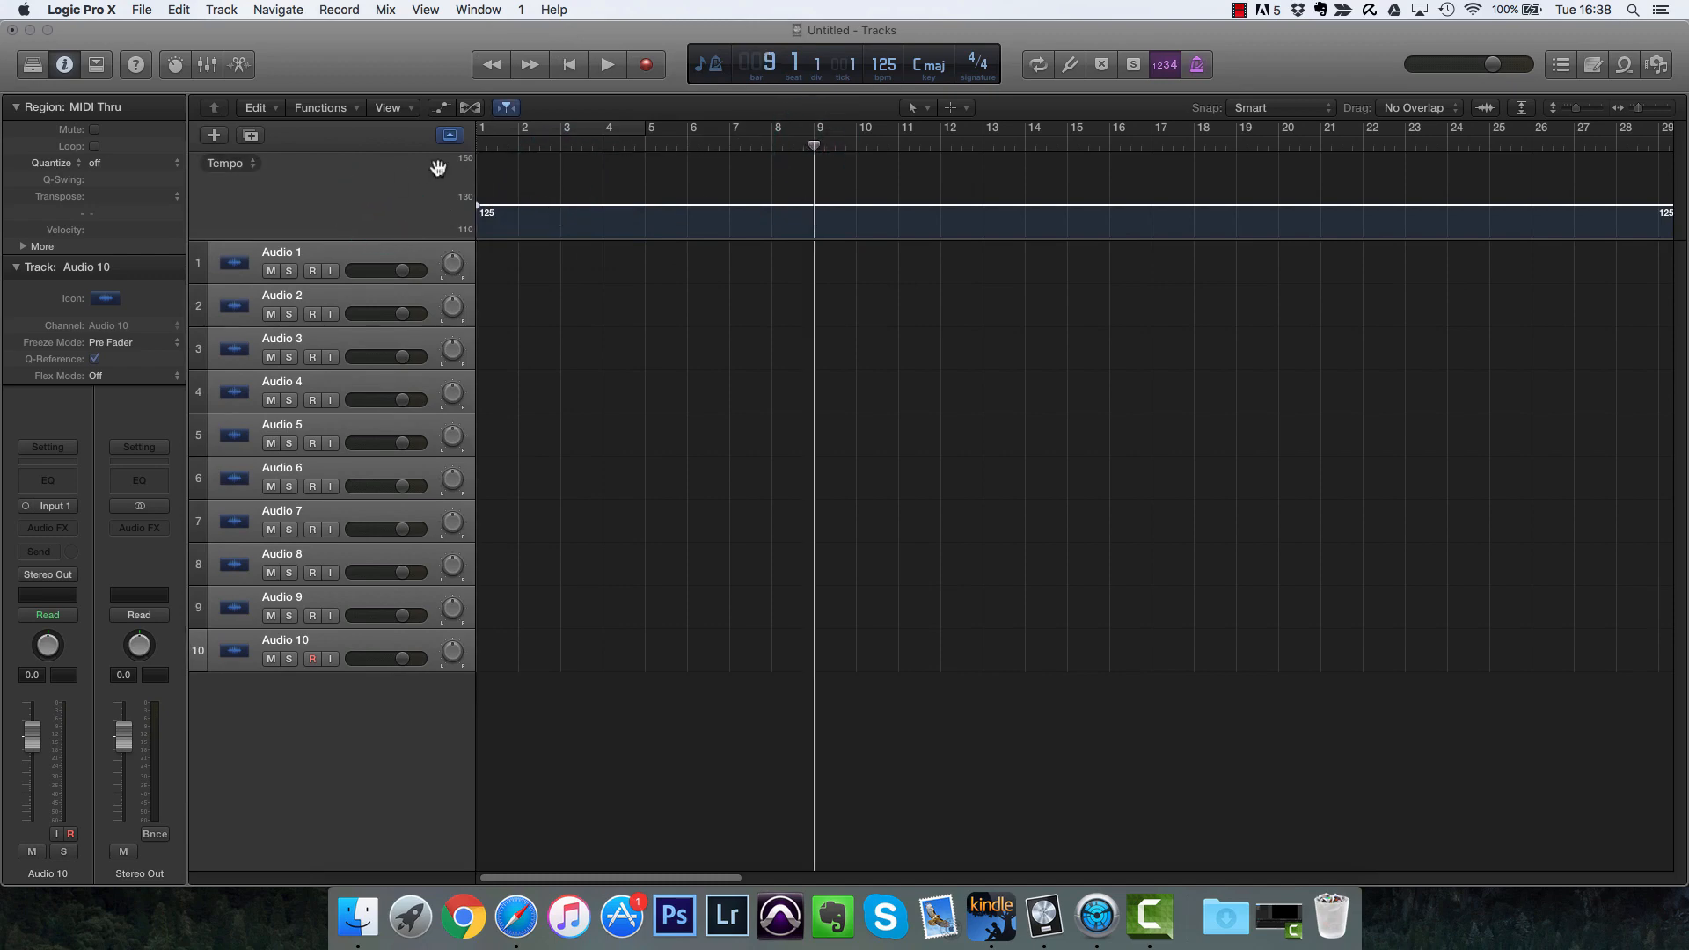
click(256, 160)
mouse_move(256, 180)
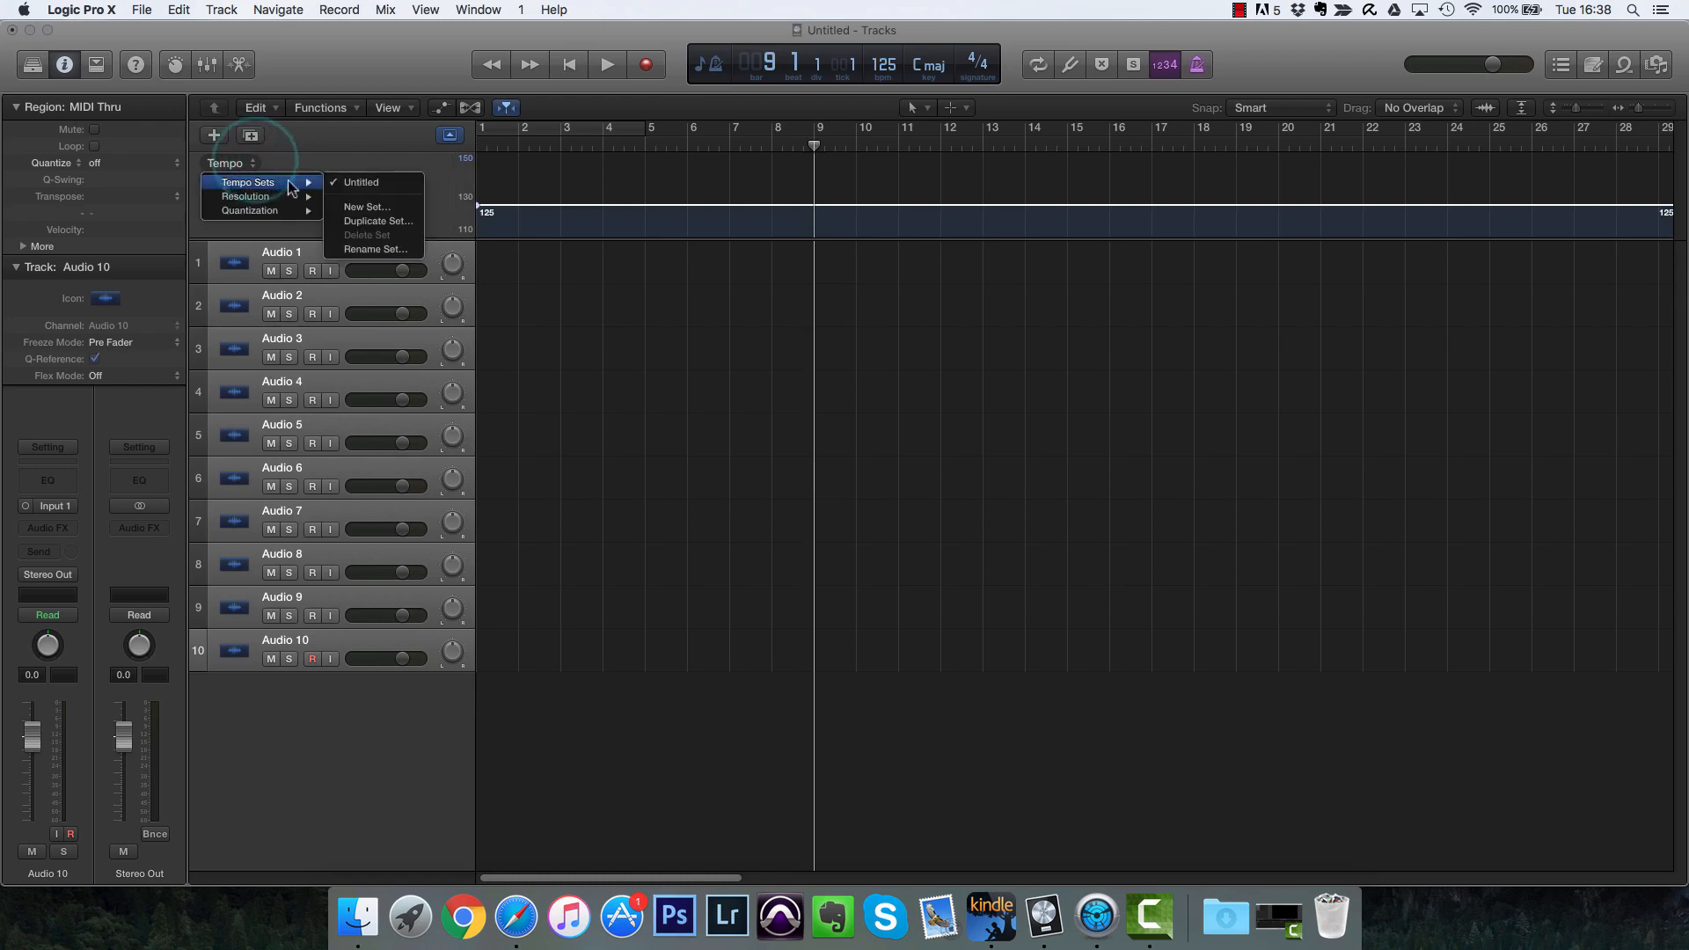
click(366, 208)
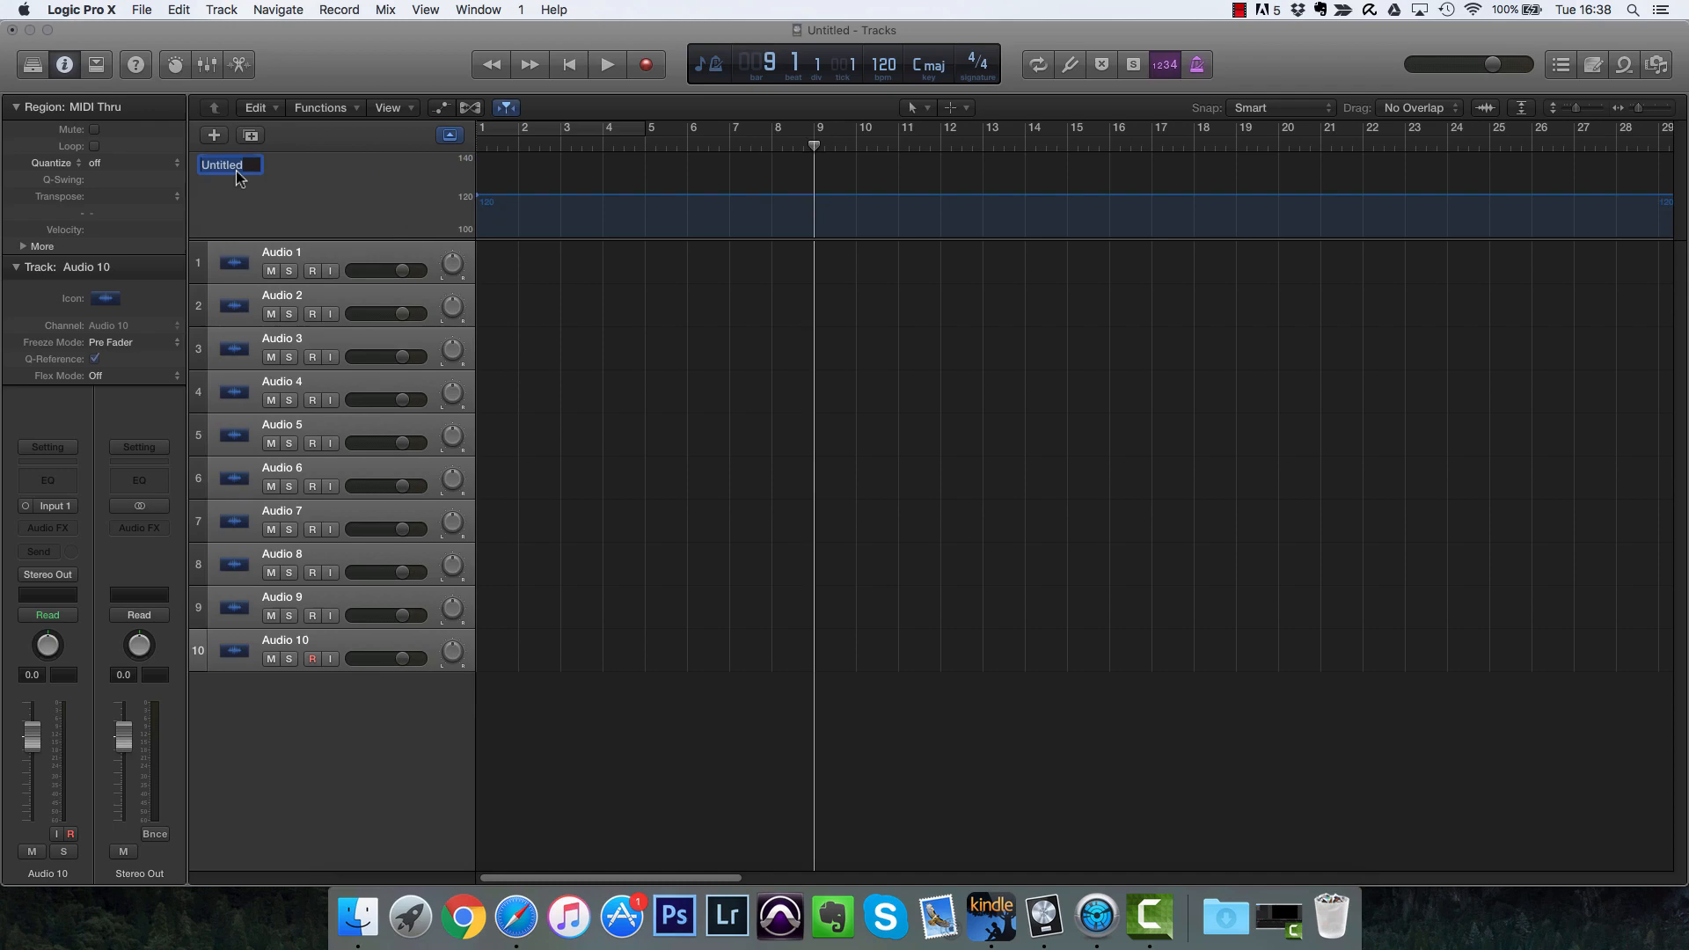
key(BackSpace)
text(Name of Song)
key(Return)
Step: Switch to the Pencil tool and add a tempo point at bar 9
click(572, 184)
click(917, 107)
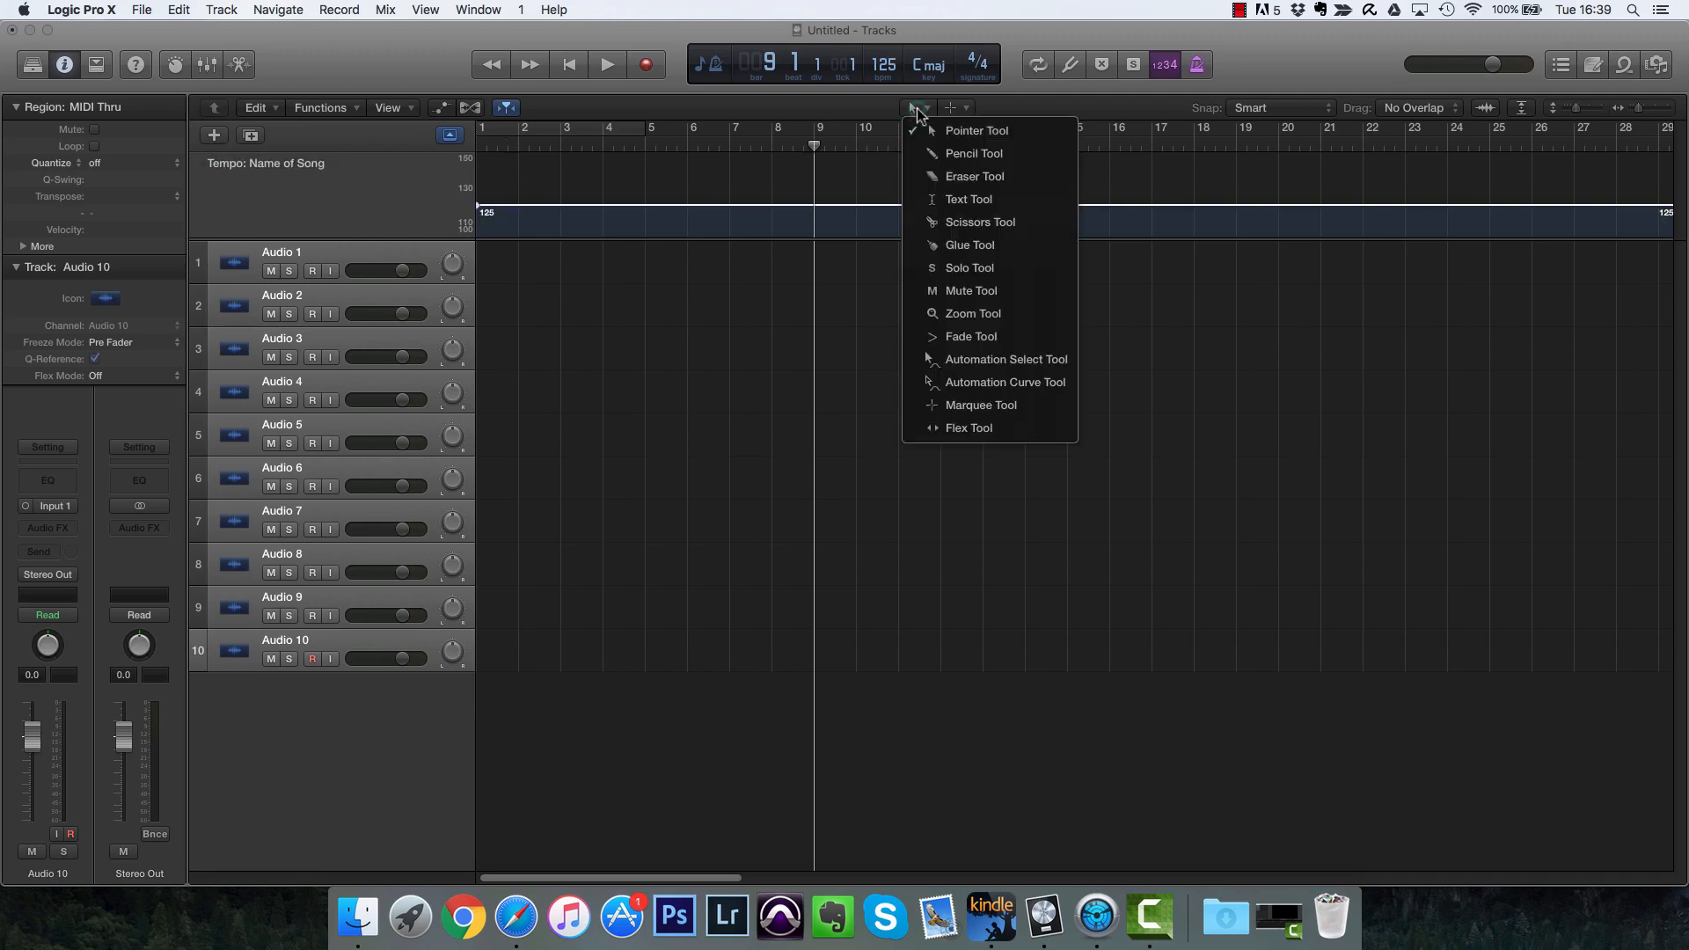
click(947, 154)
click(947, 153)
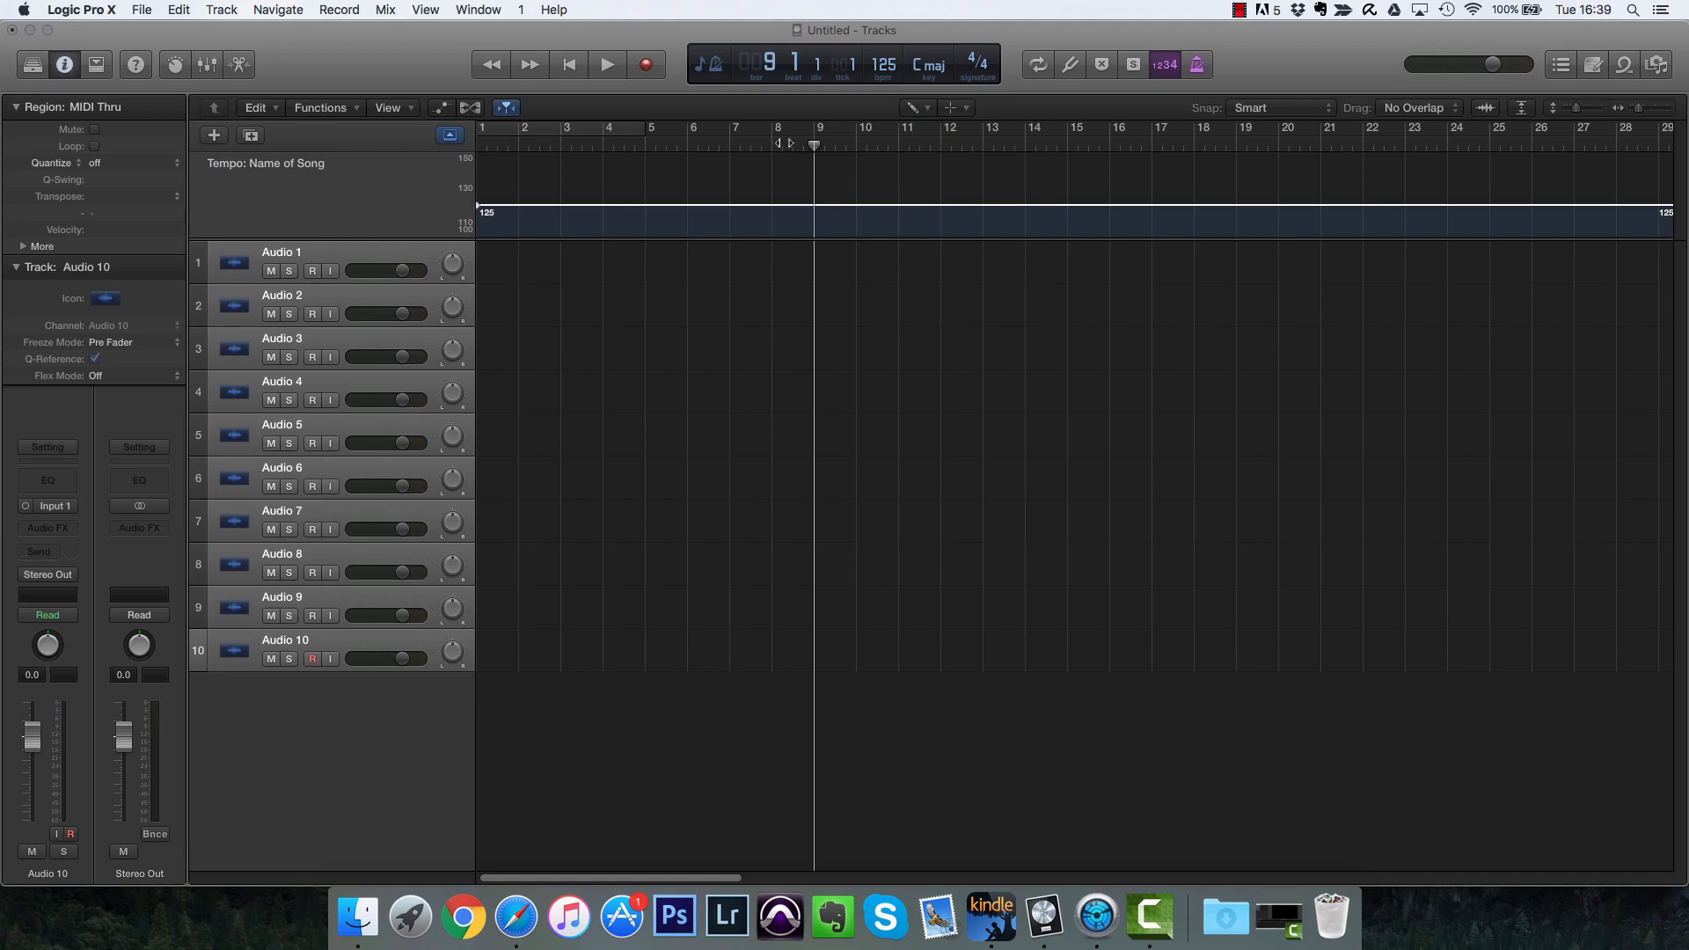
click(774, 143)
click(814, 207)
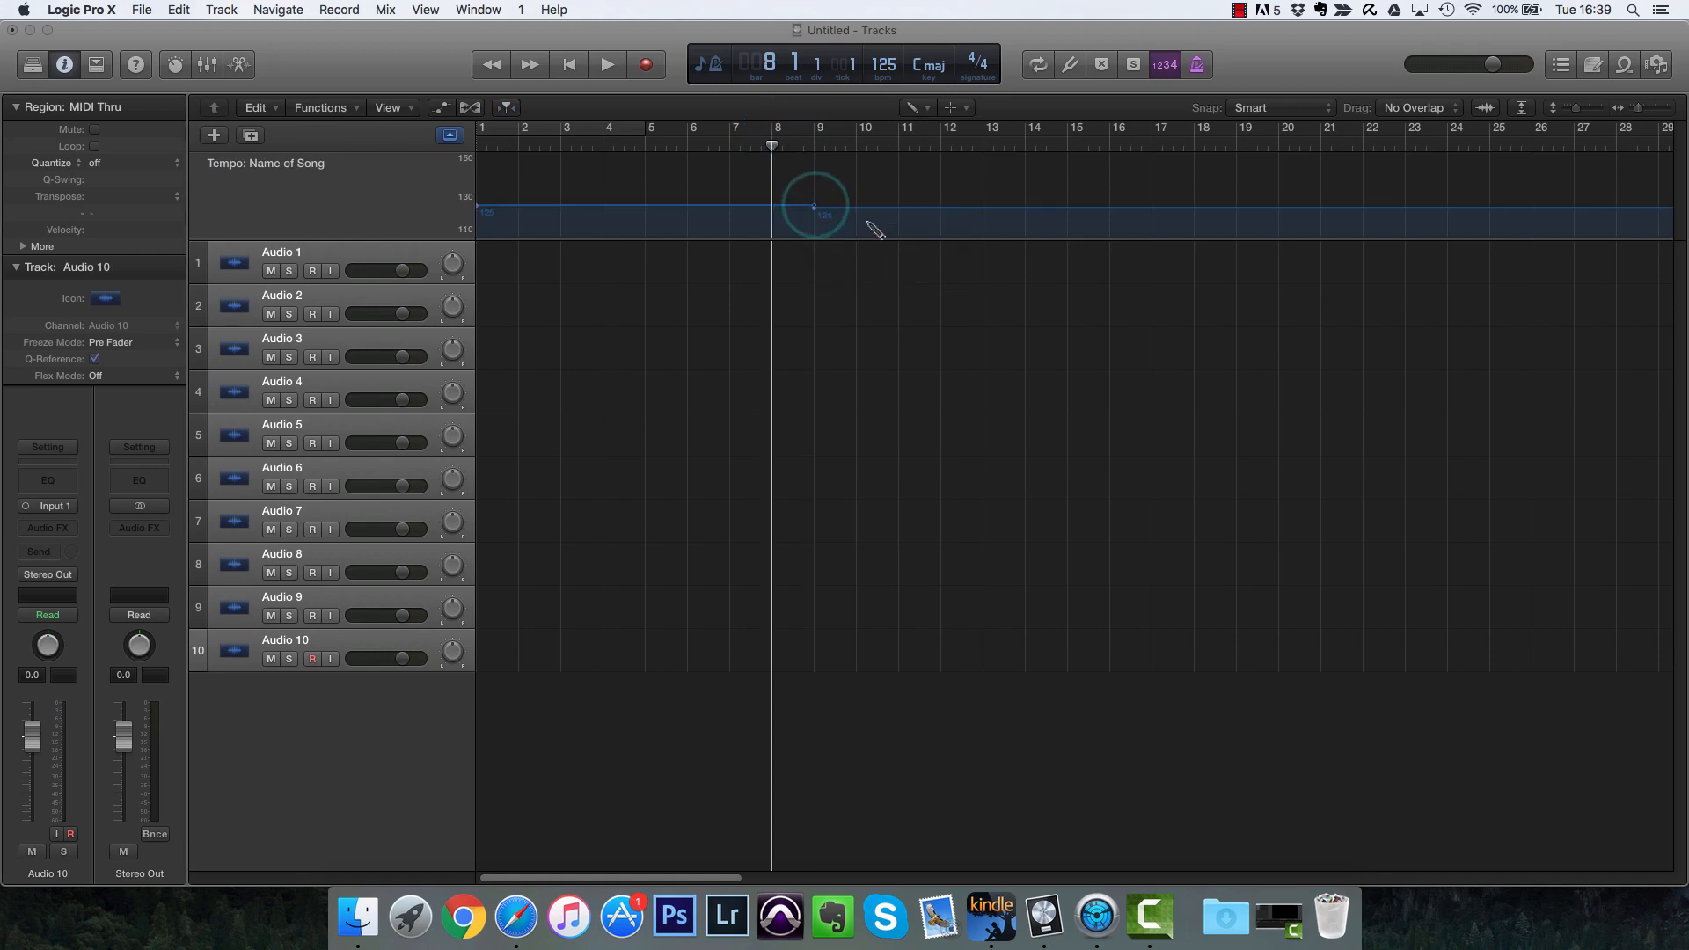
Step: Set the Pointer tool with the Pencil as secondary tool, and raise the tempo after bar 9 to 128 bpm
click(931, 107)
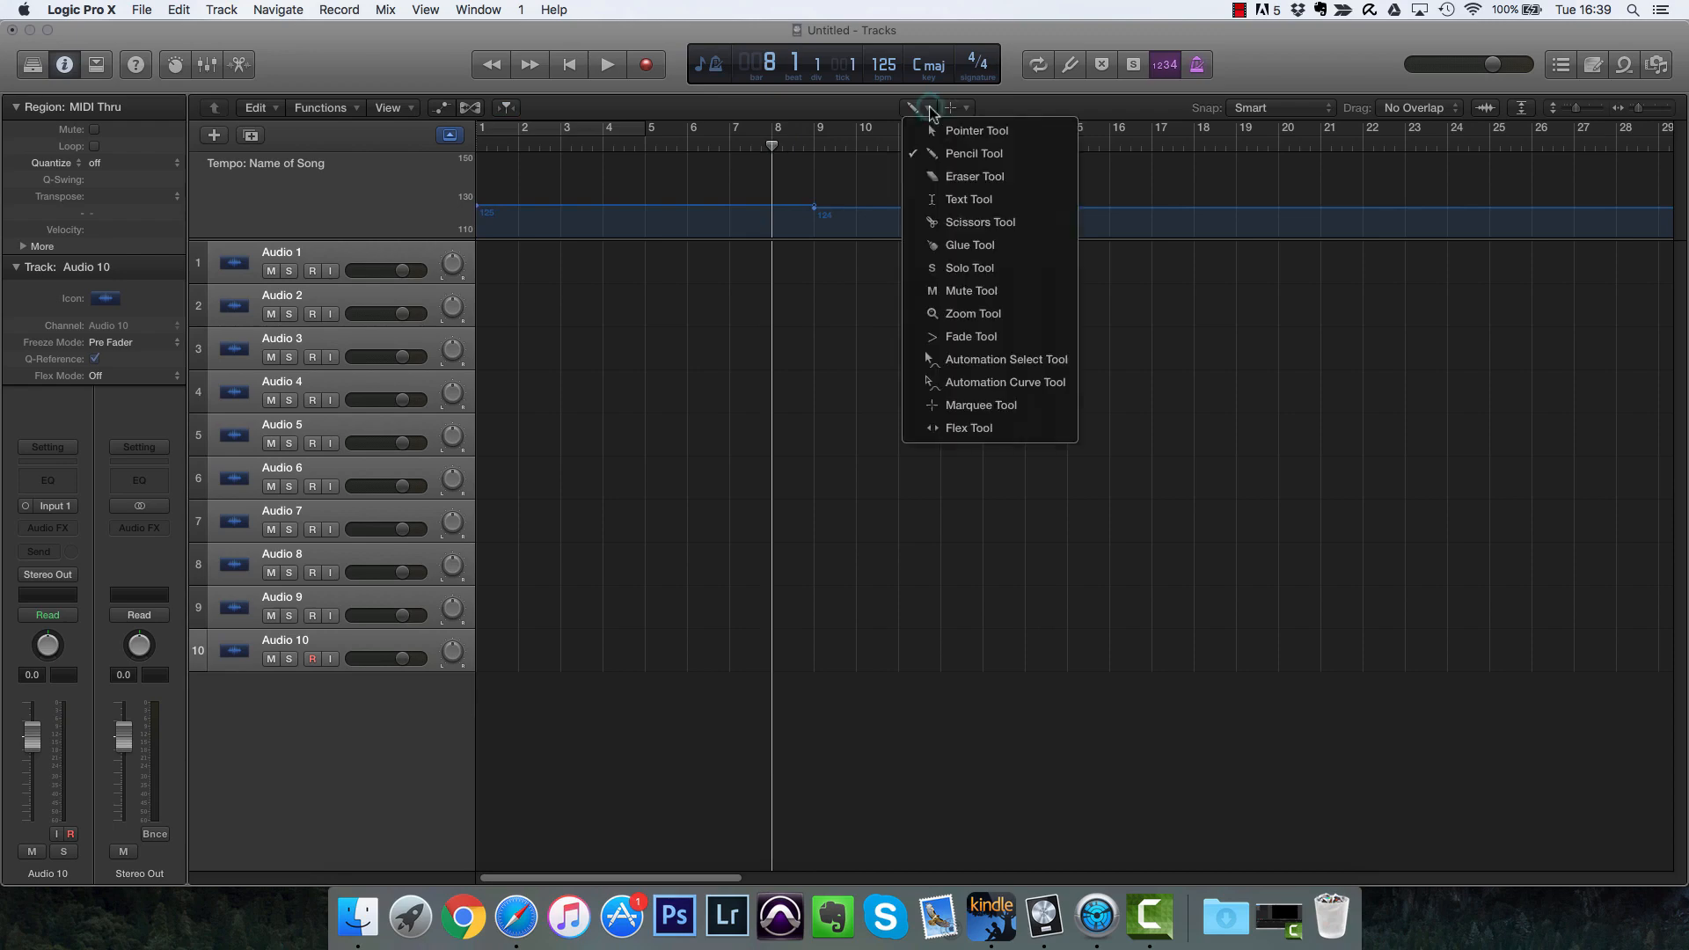
click(923, 130)
click(957, 108)
click(980, 152)
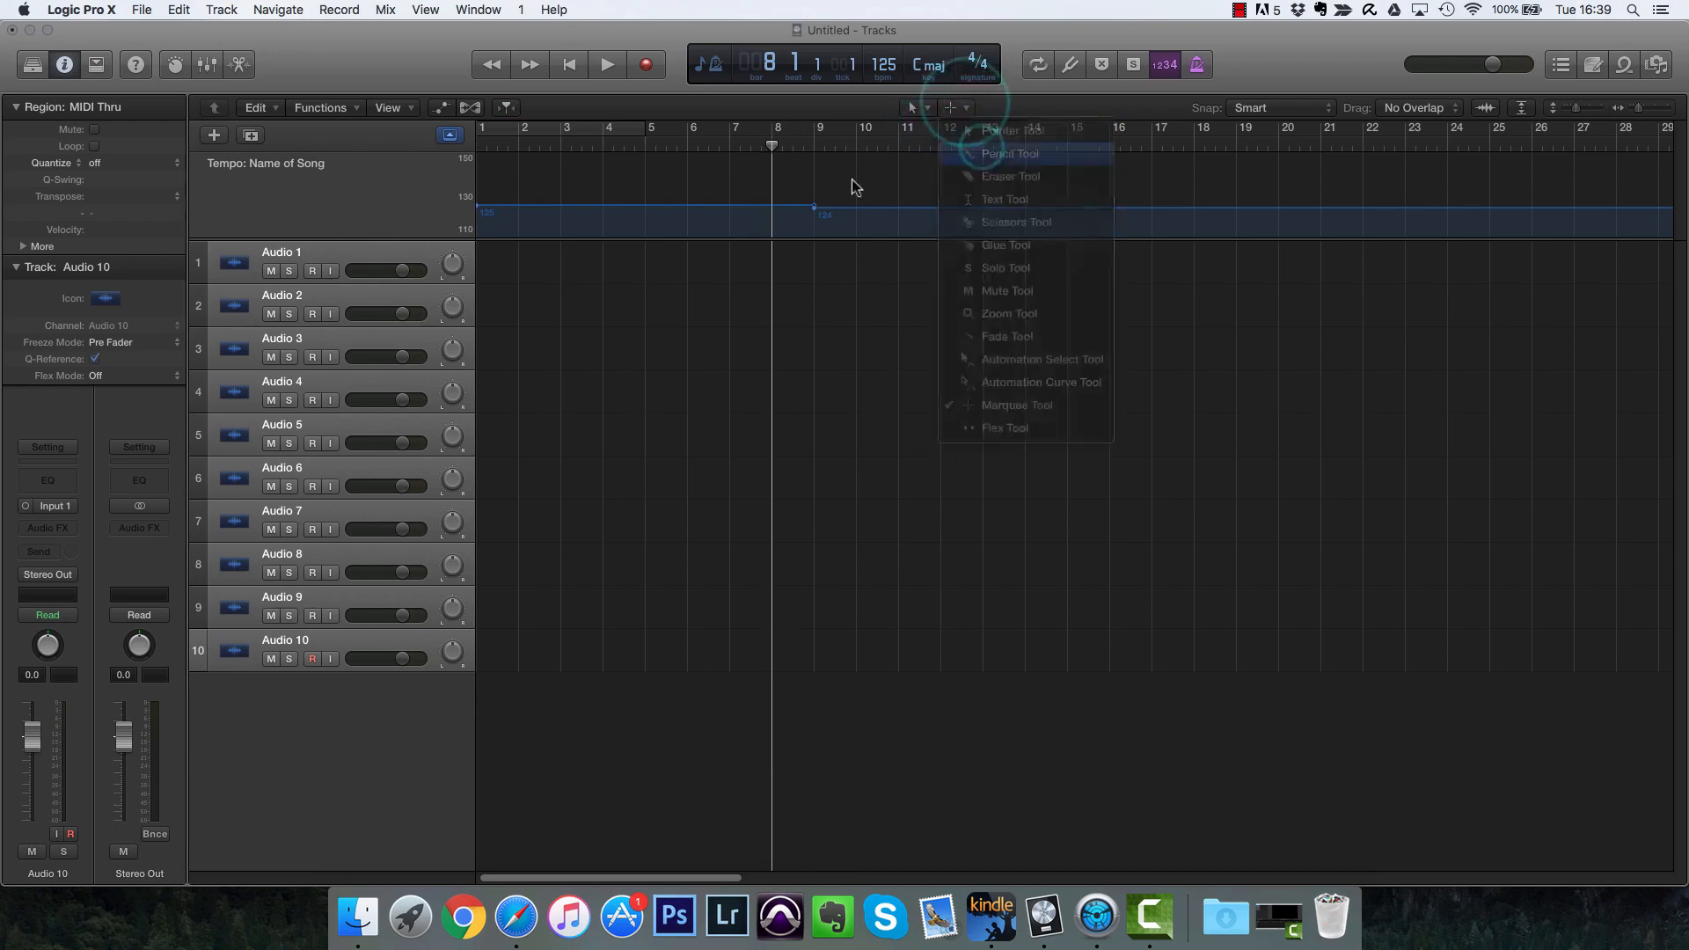
click(855, 167)
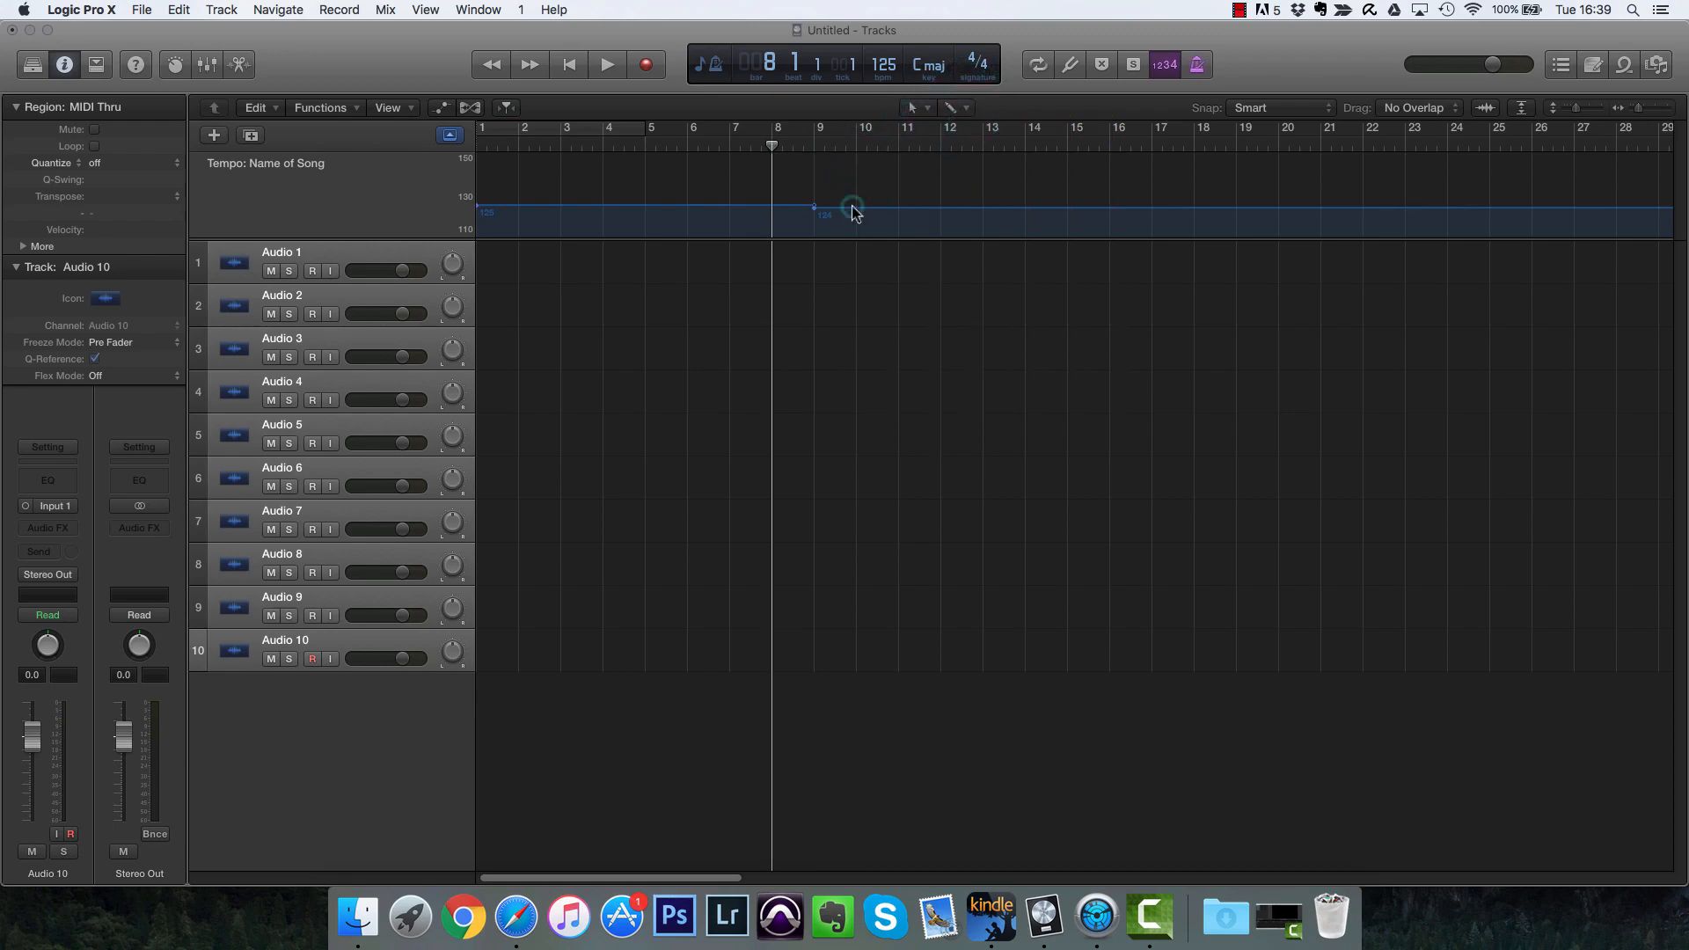
drag(852, 206, 855, 203)
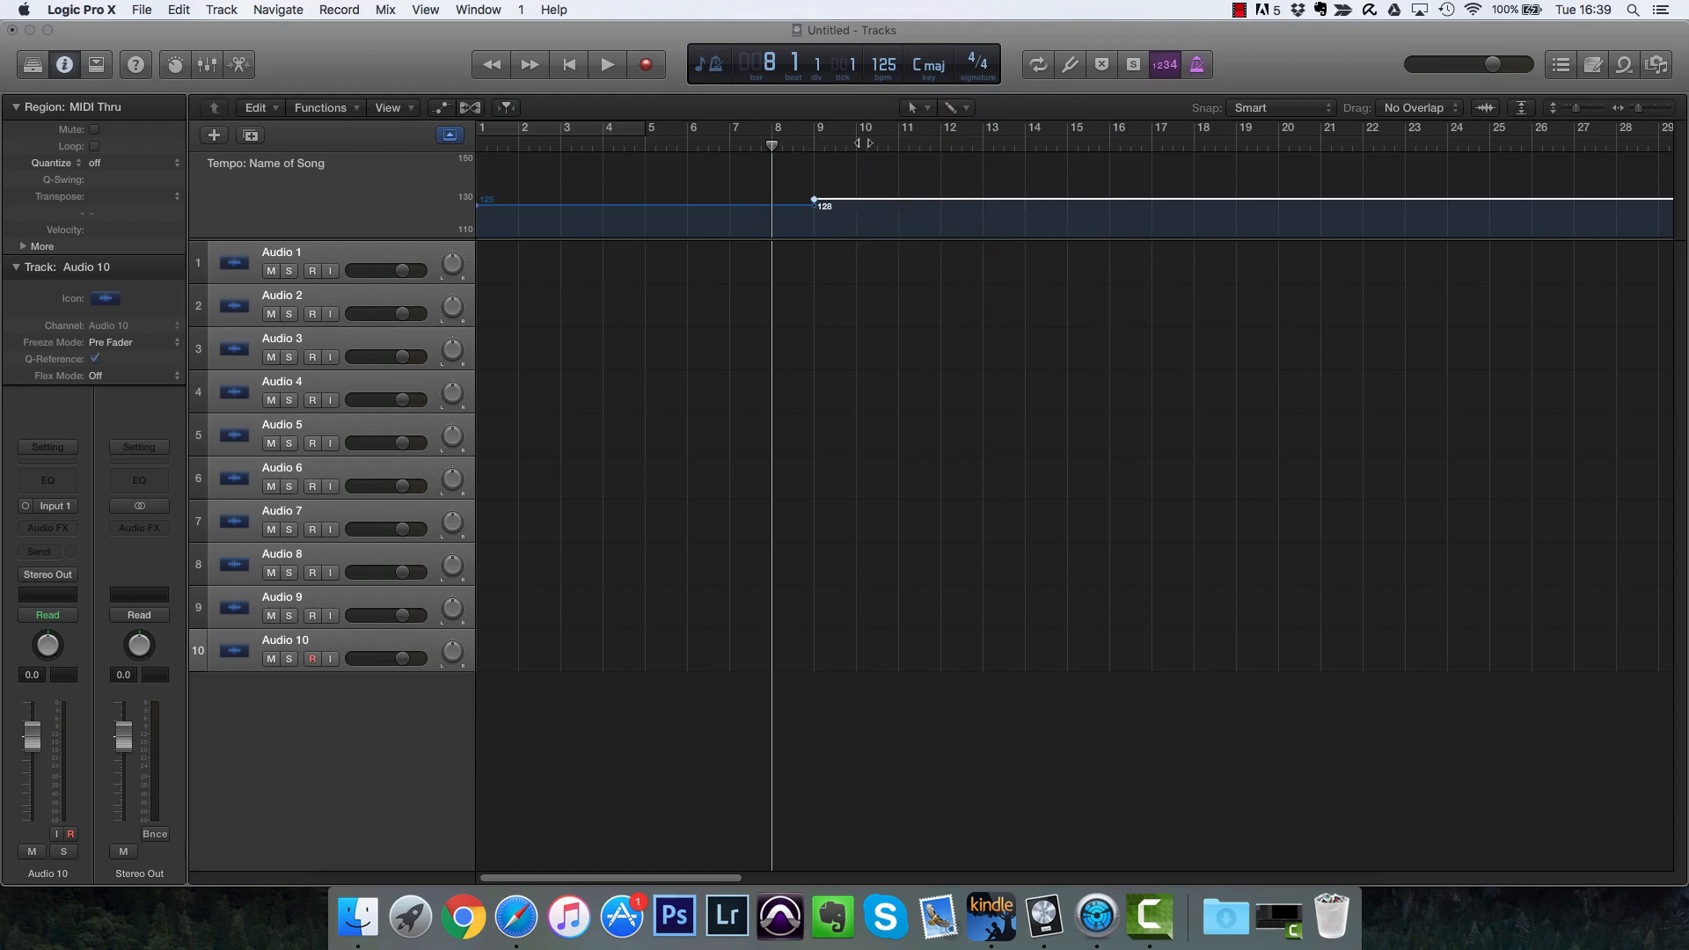
Step: Add a tempo point at bar 13 and set the tempo after it to 130 bpm
click(982, 143)
click(941, 143)
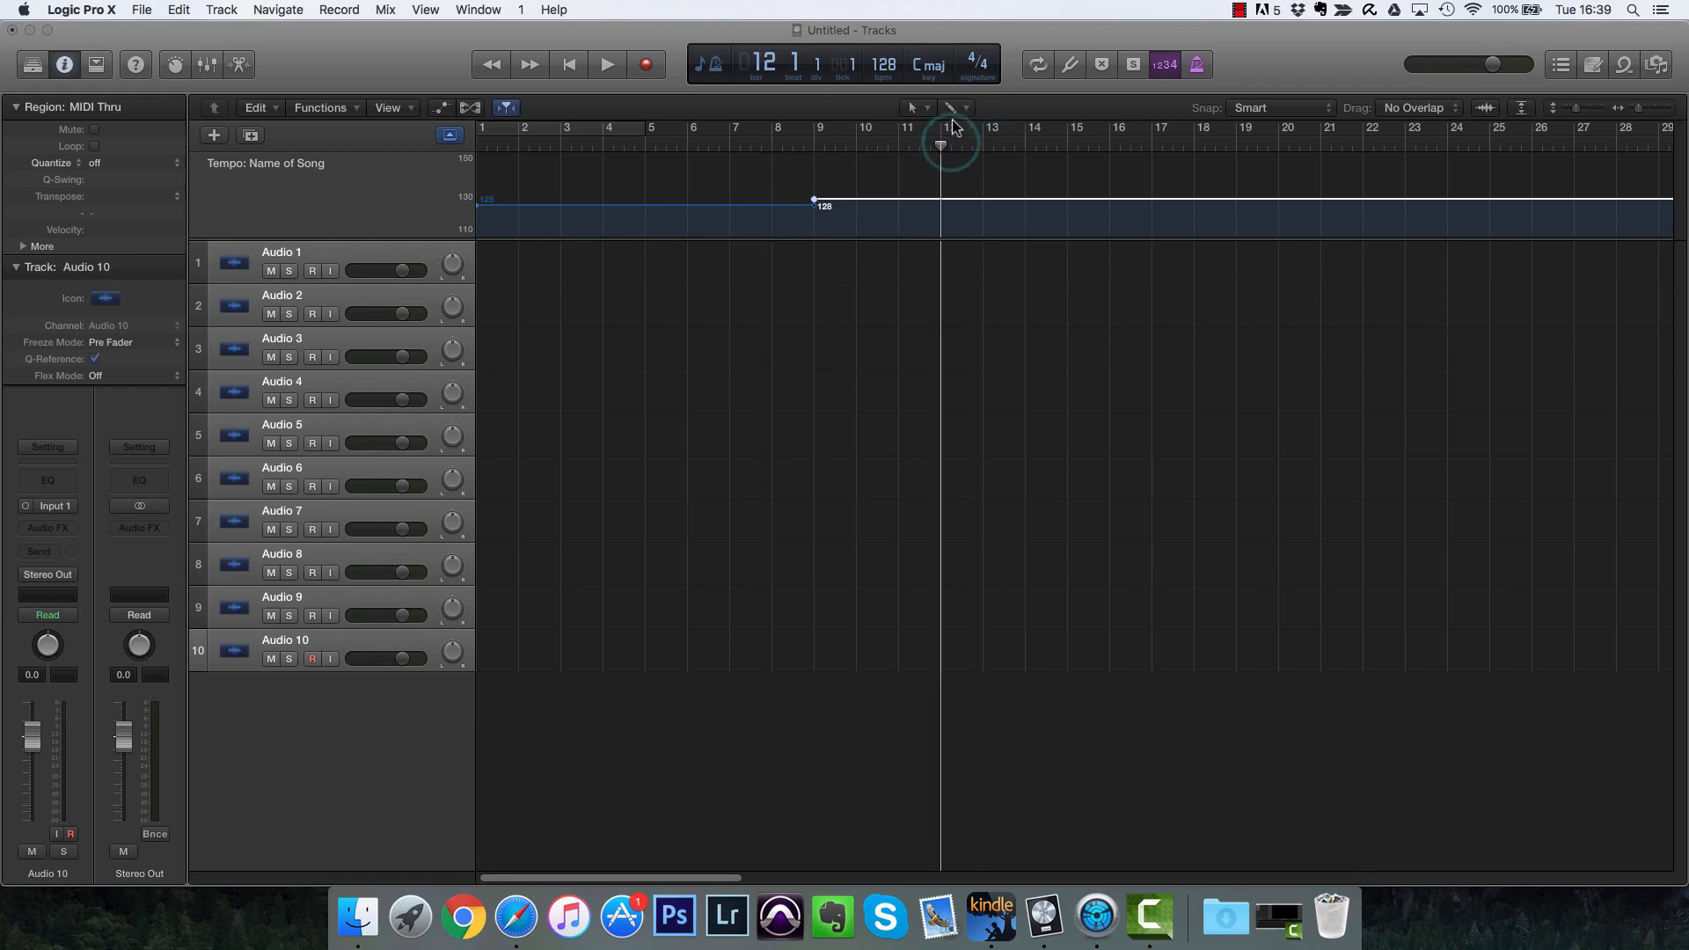
click(984, 200)
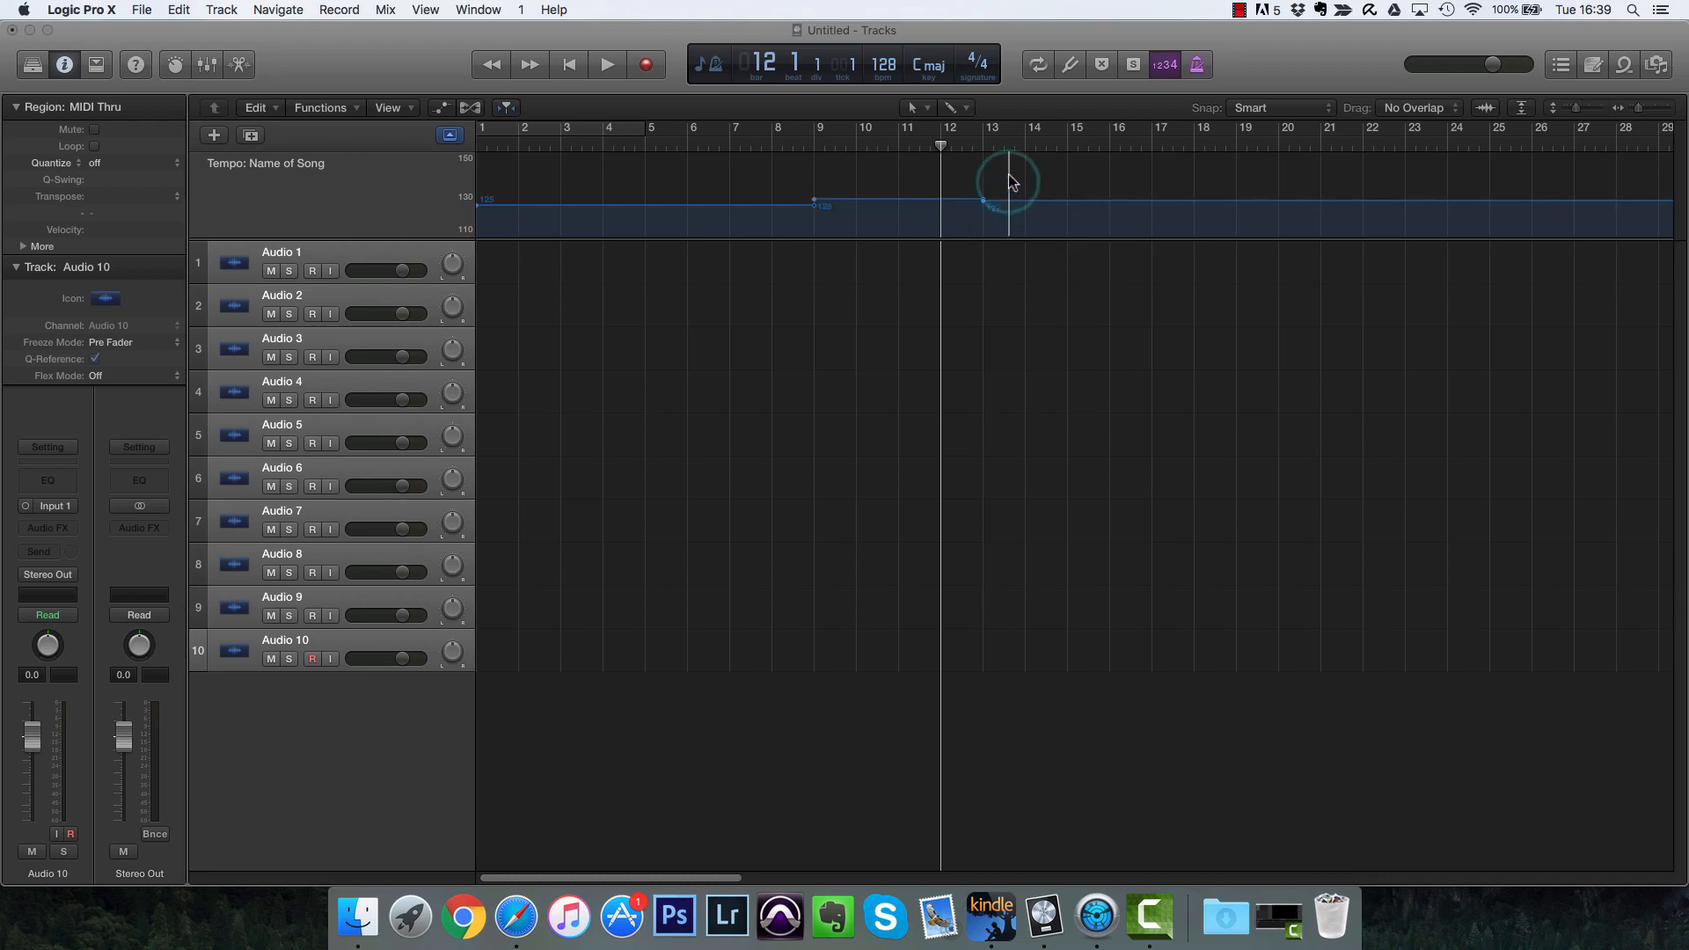
drag(1038, 202, 1039, 210)
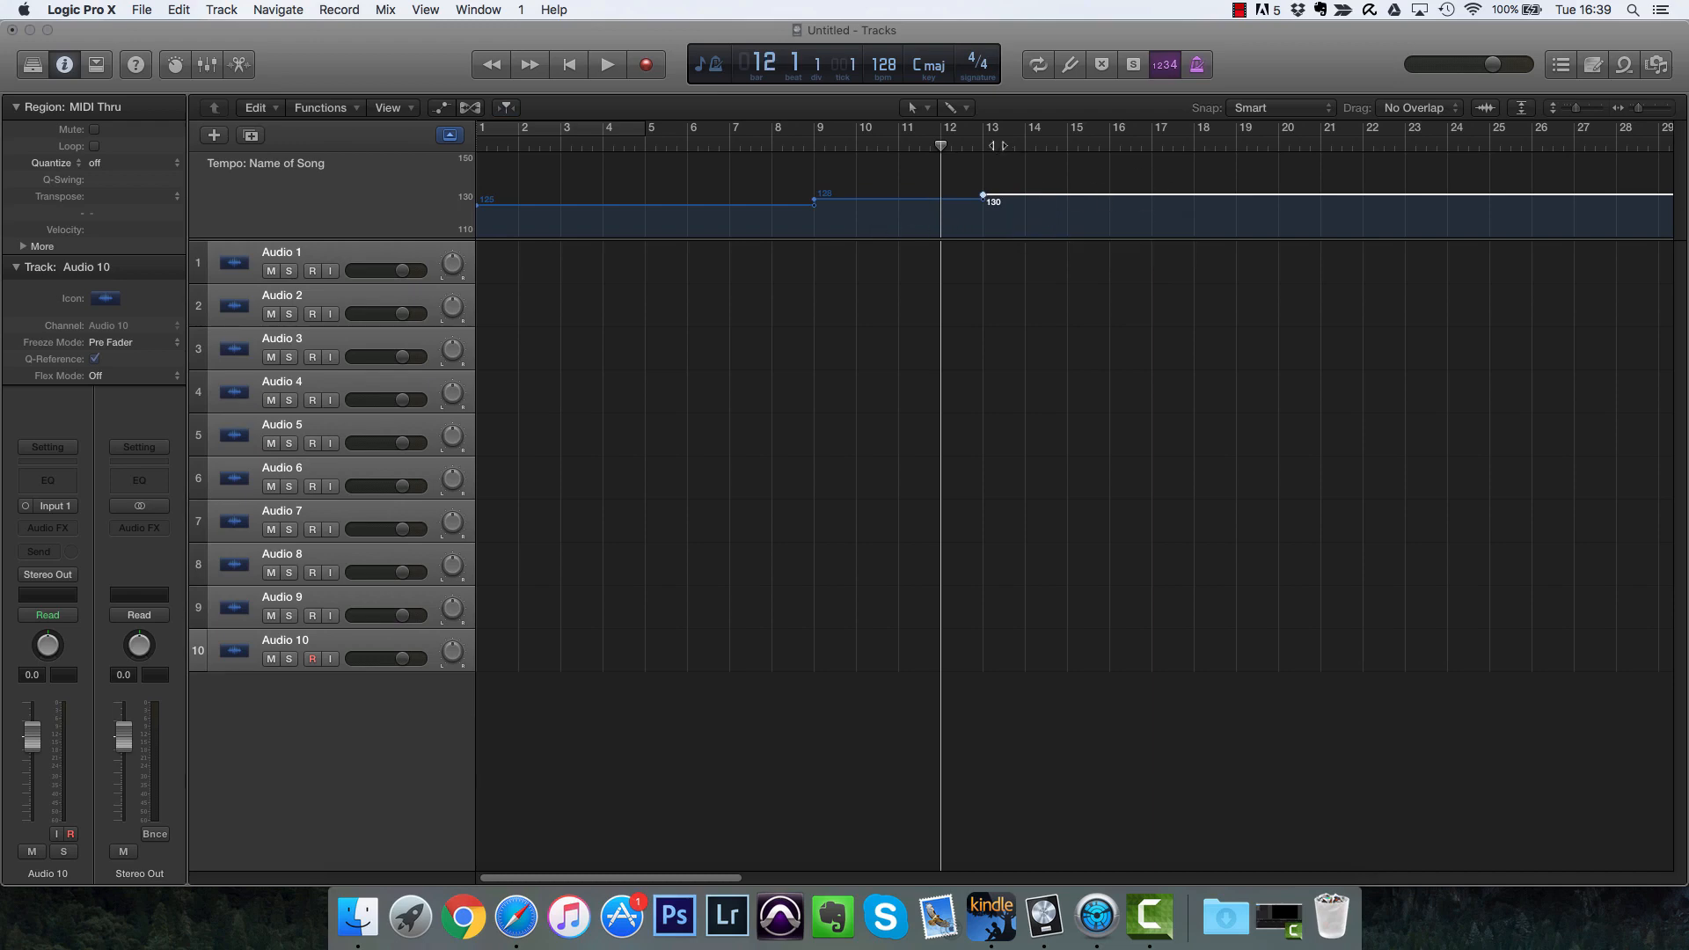
Step: Add a tempo point at bar 21 and lower the tempo after it to 126 bpm
click(984, 143)
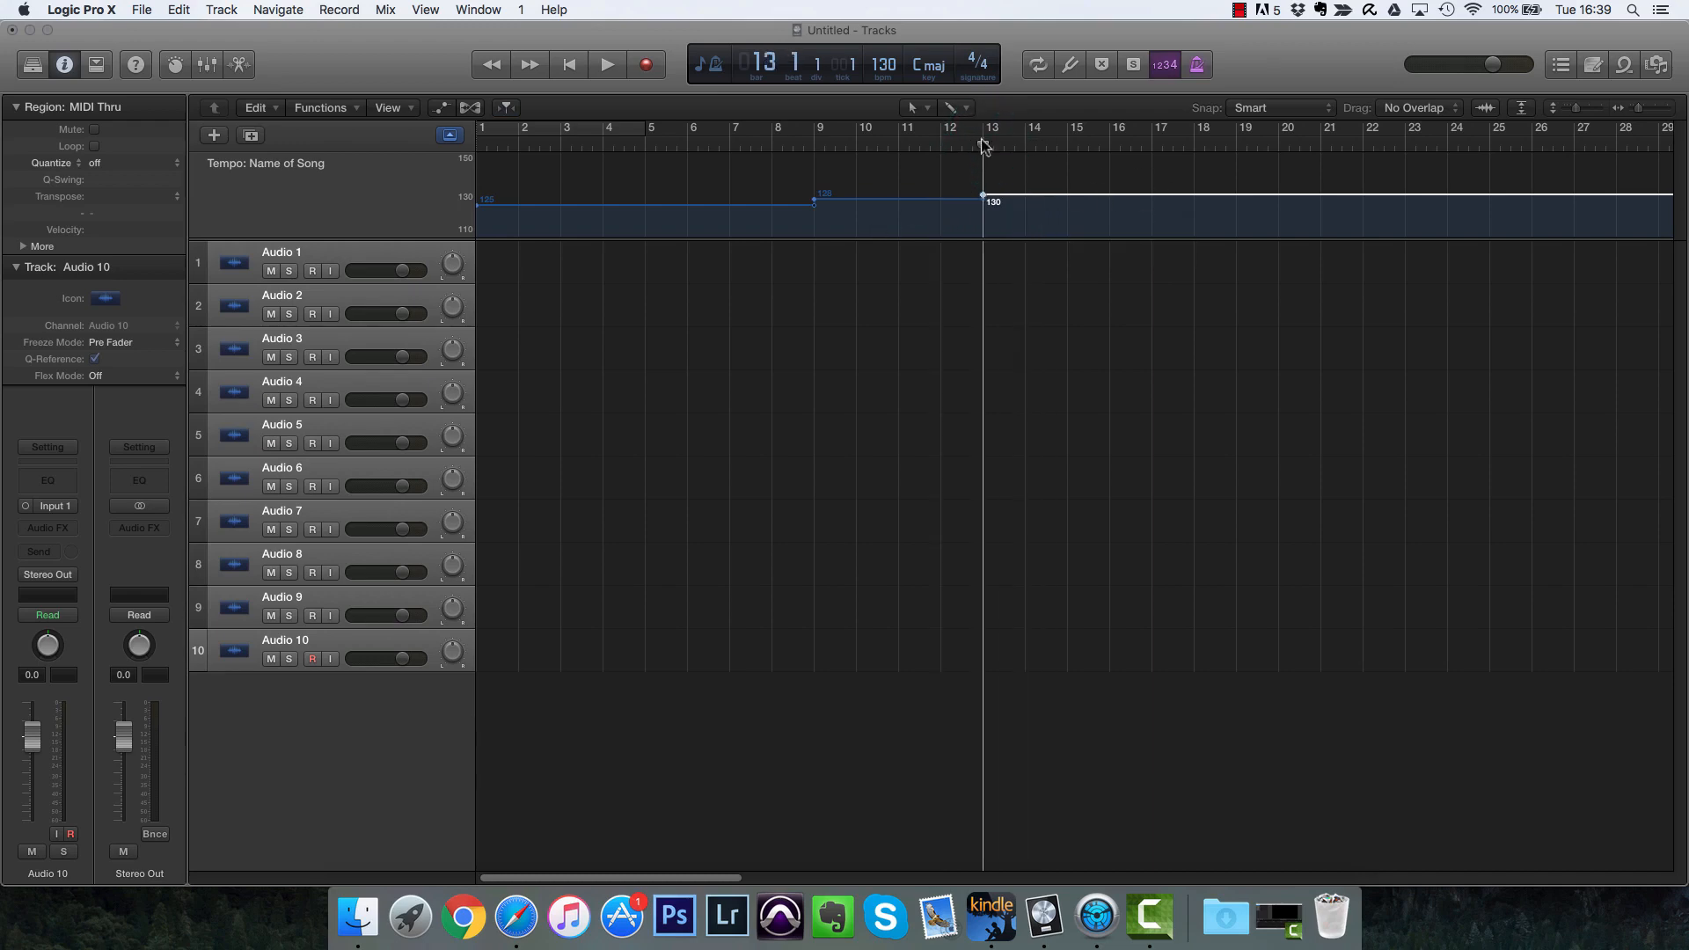
drag(985, 132, 1322, 137)
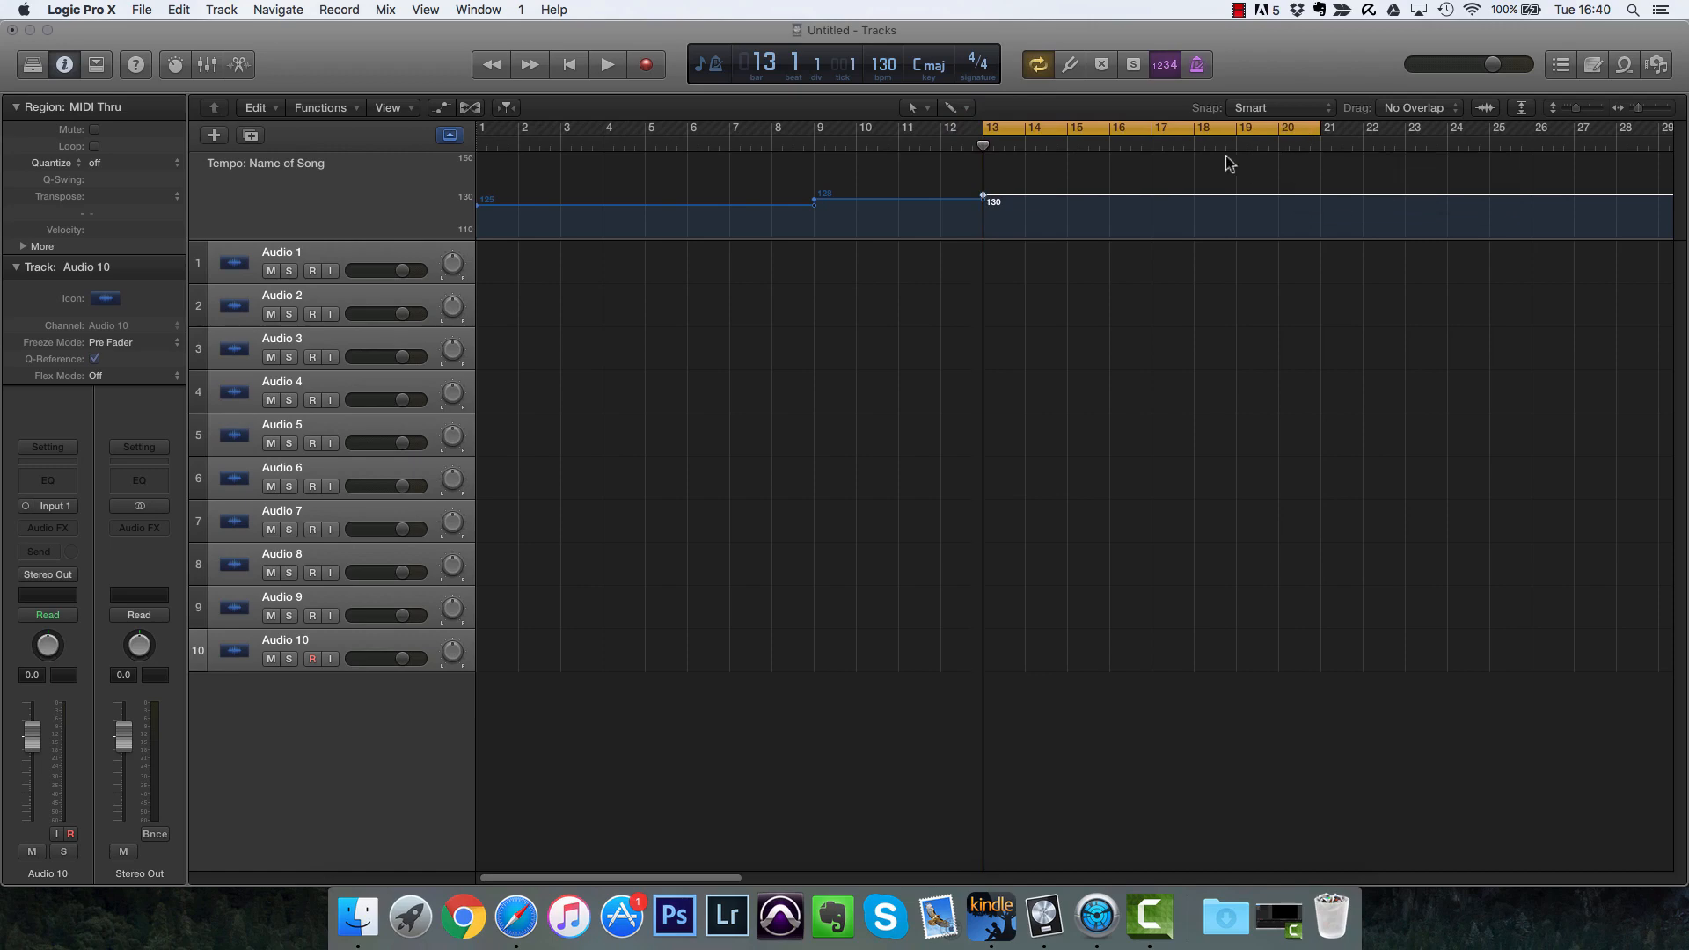
click(1320, 194)
mouse_move(1347, 194)
mouse_down()
mouse_move(1330, 190)
mouse_move(1346, 198)
mouse_up()
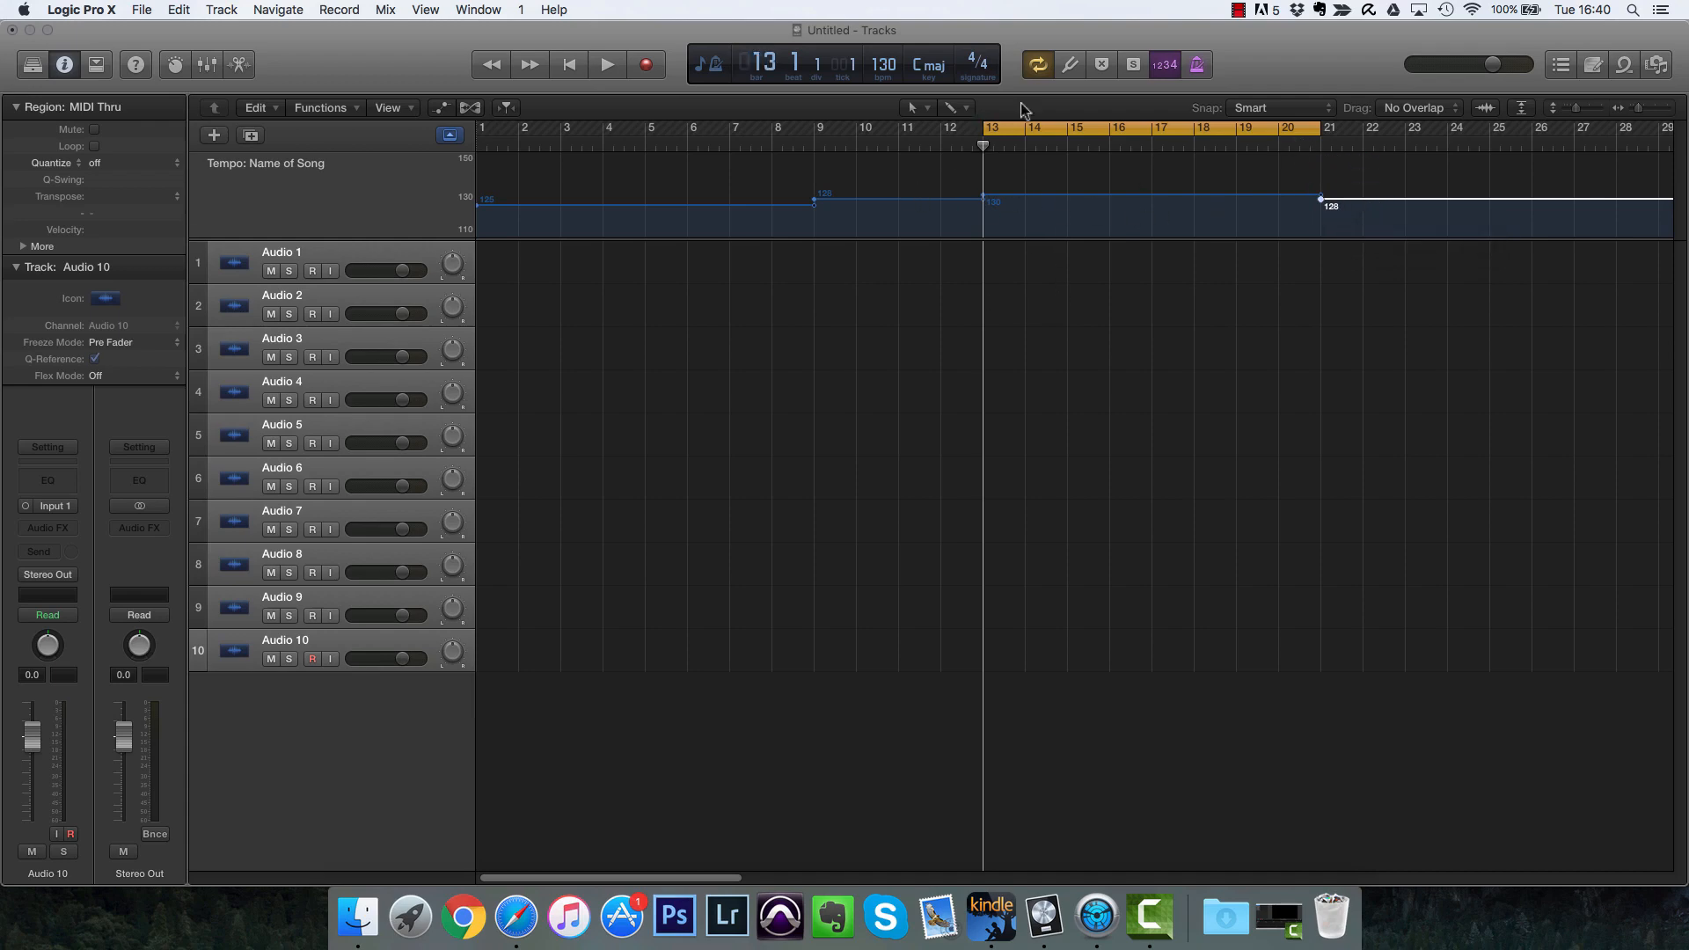
click(1110, 124)
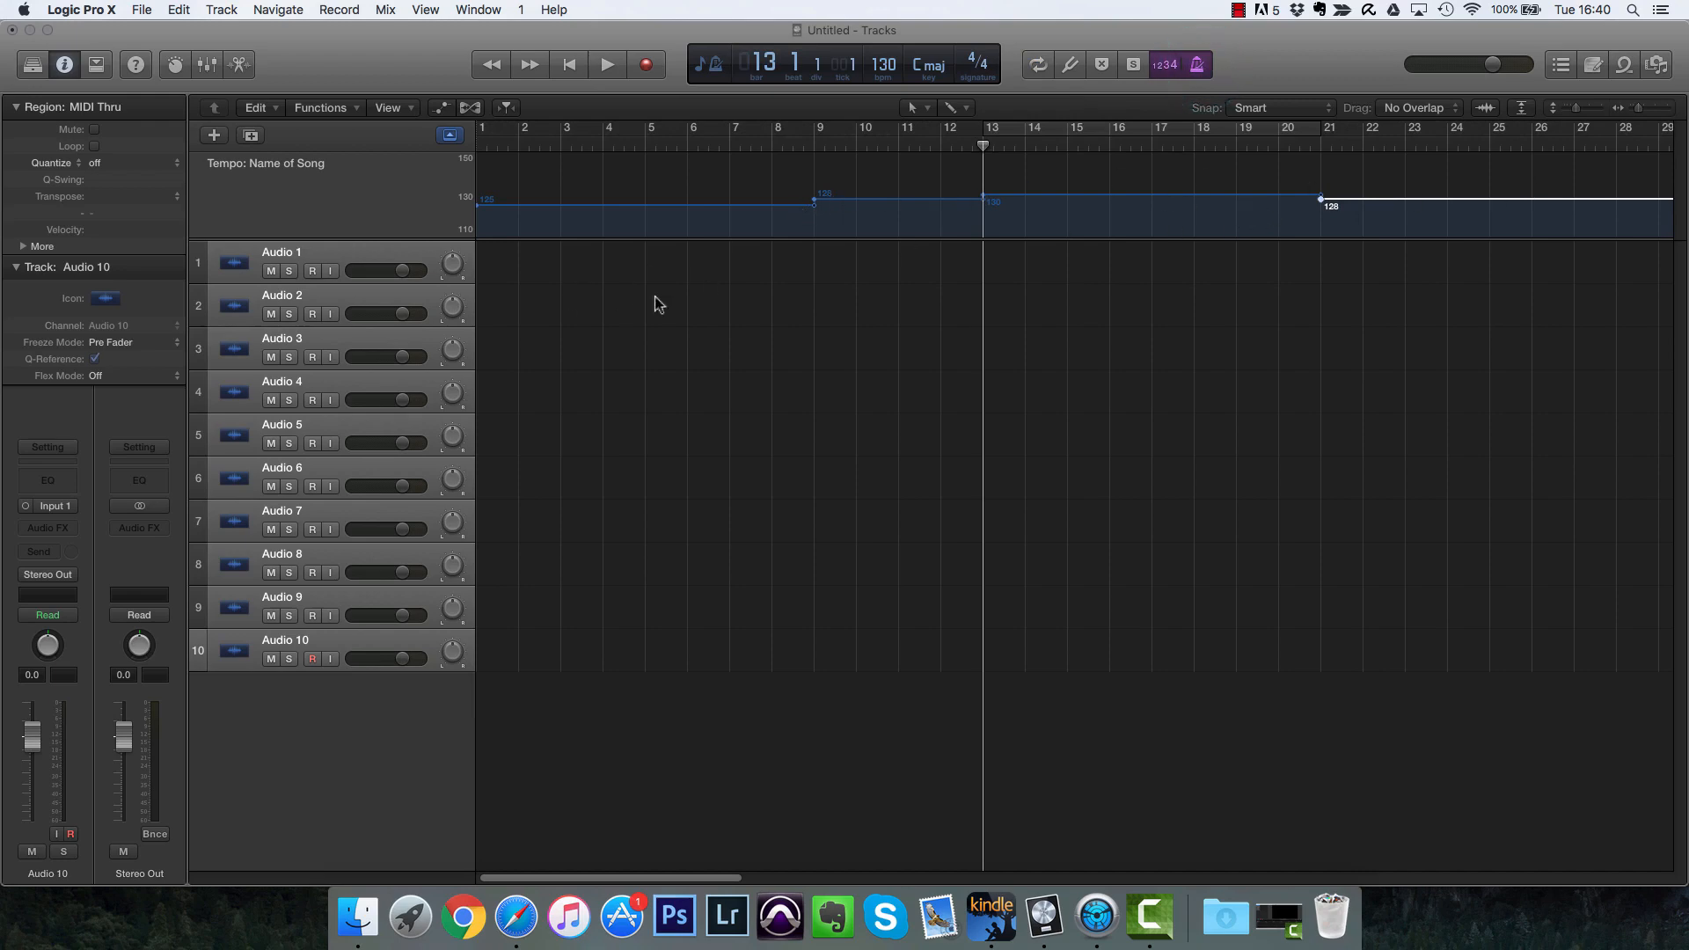
Step: Add the 80s Back Beat 02 Apple Loop to the first audio track at bar 1
click(1625, 67)
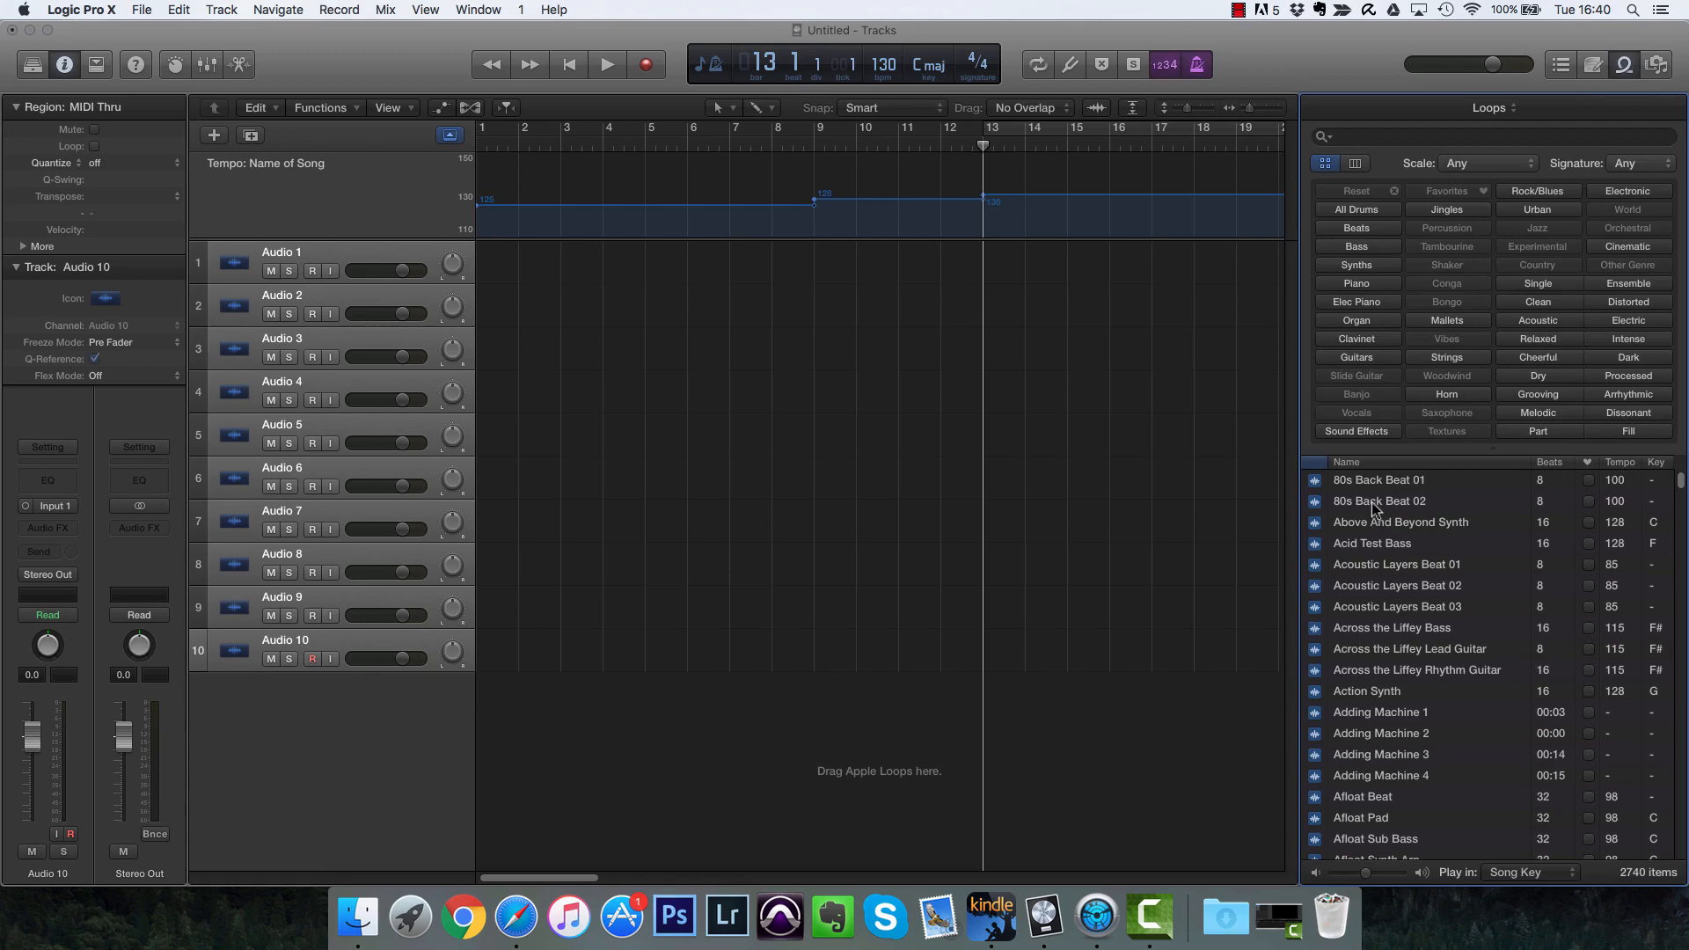
drag(1371, 503, 489, 272)
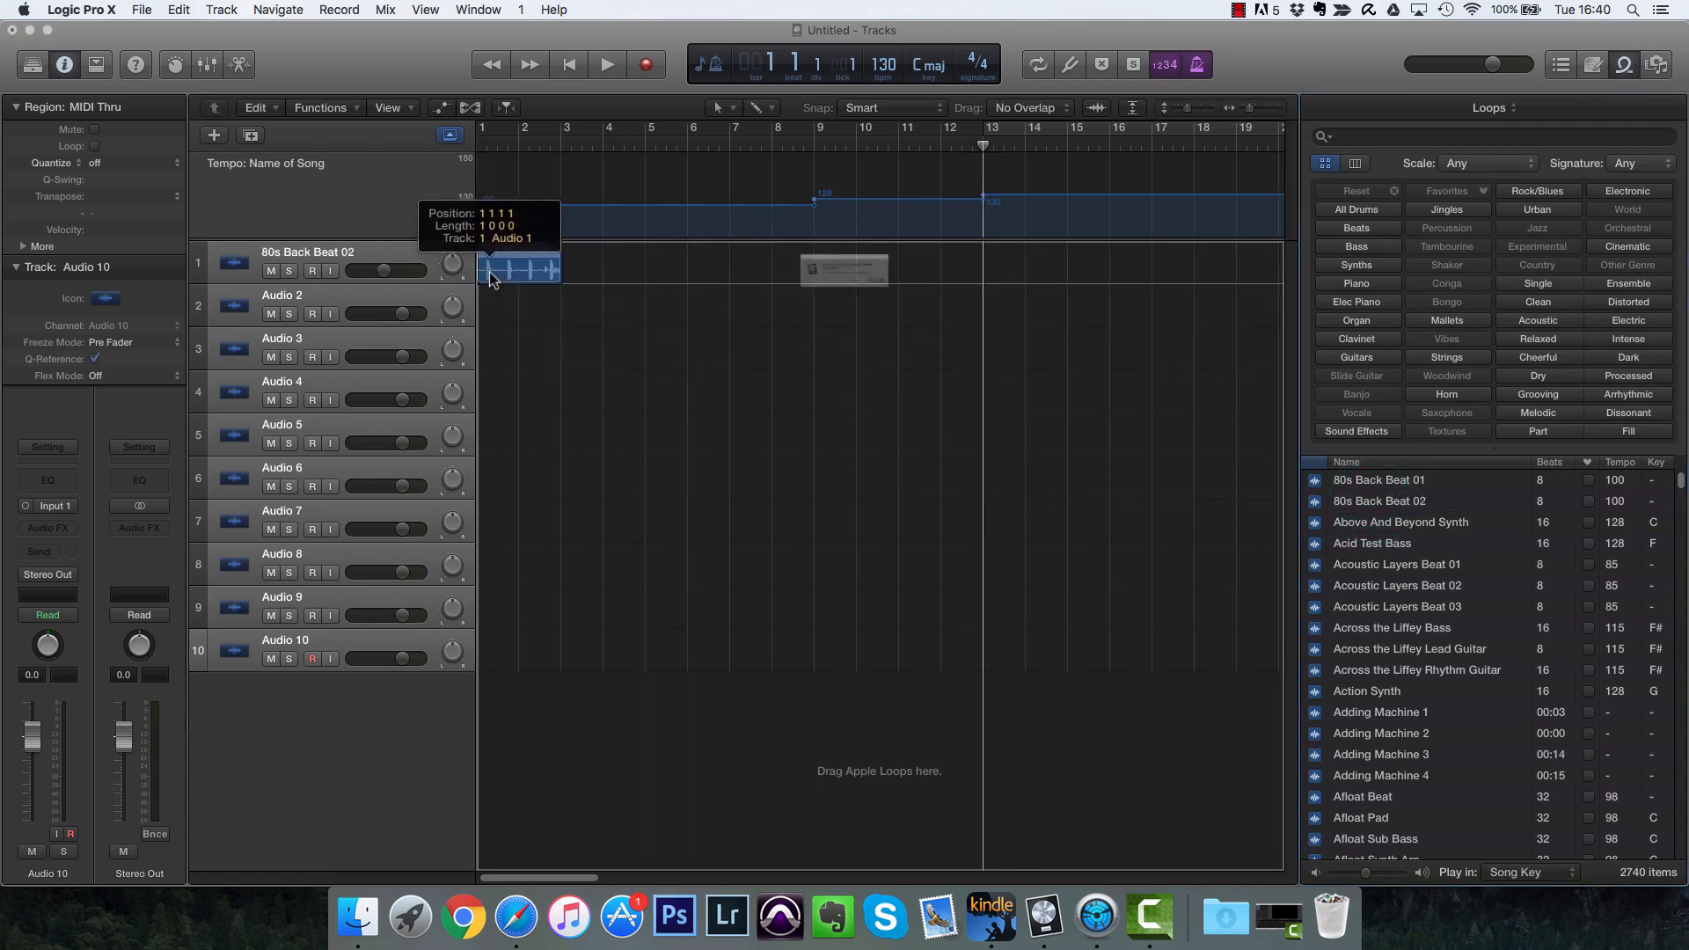
click(880, 311)
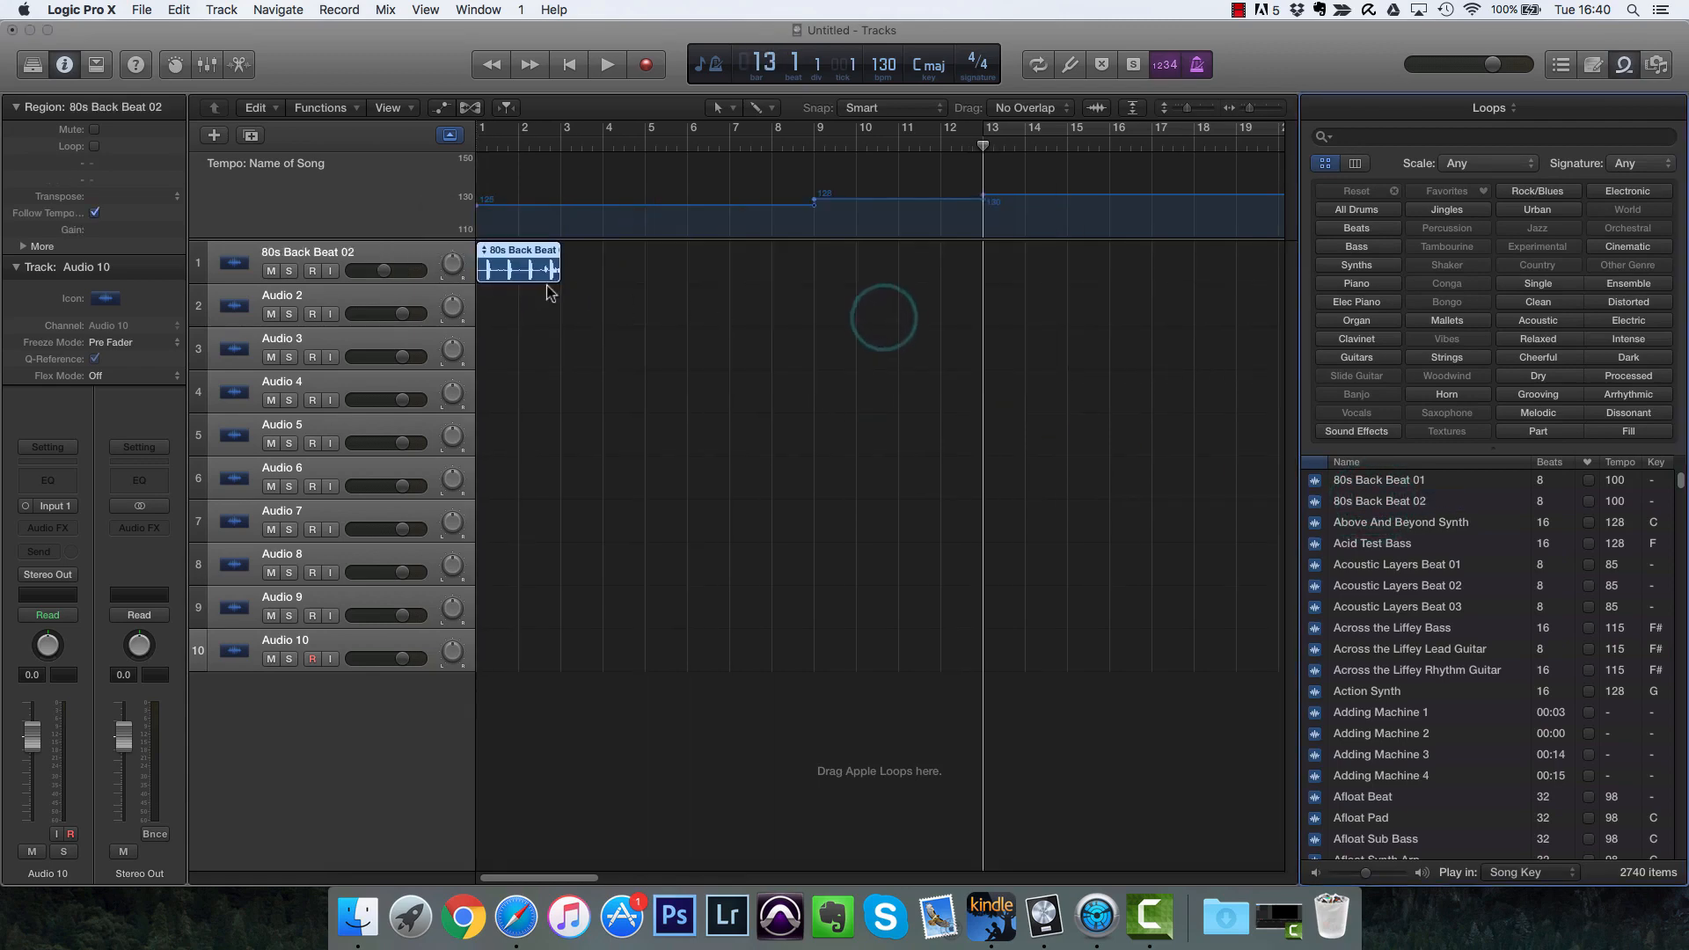
Step: Loop the drum region out to about bar 17 and play it back from around bar 9
drag(566, 252, 1183, 253)
click(811, 145)
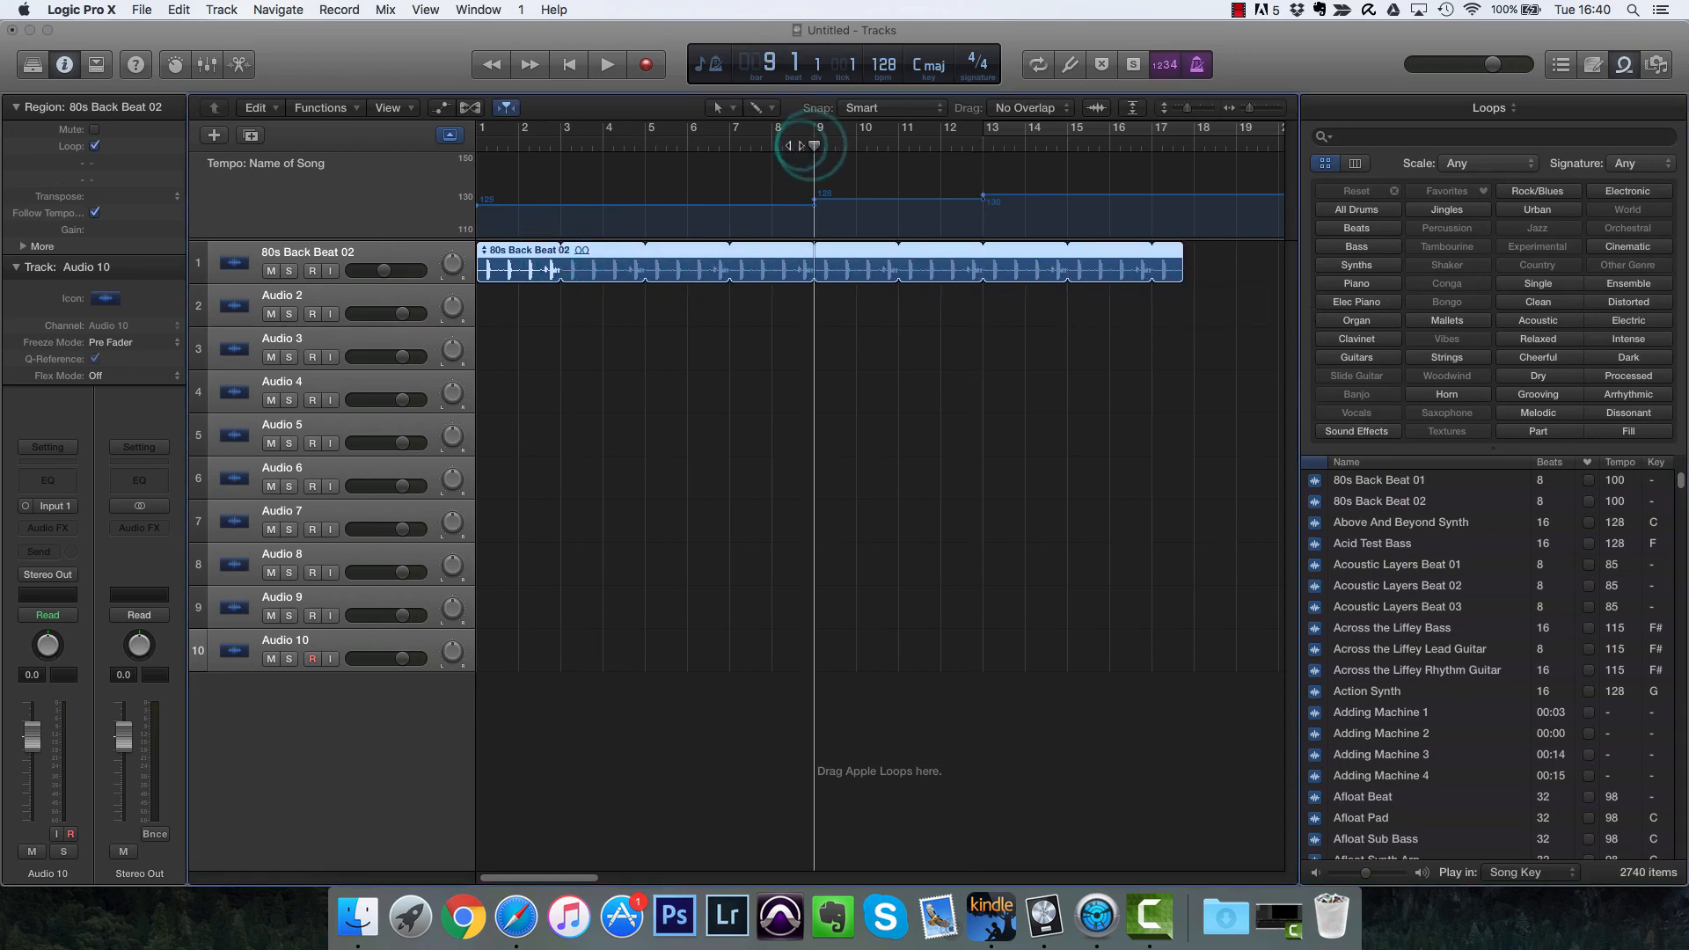
click(795, 145)
key(space)
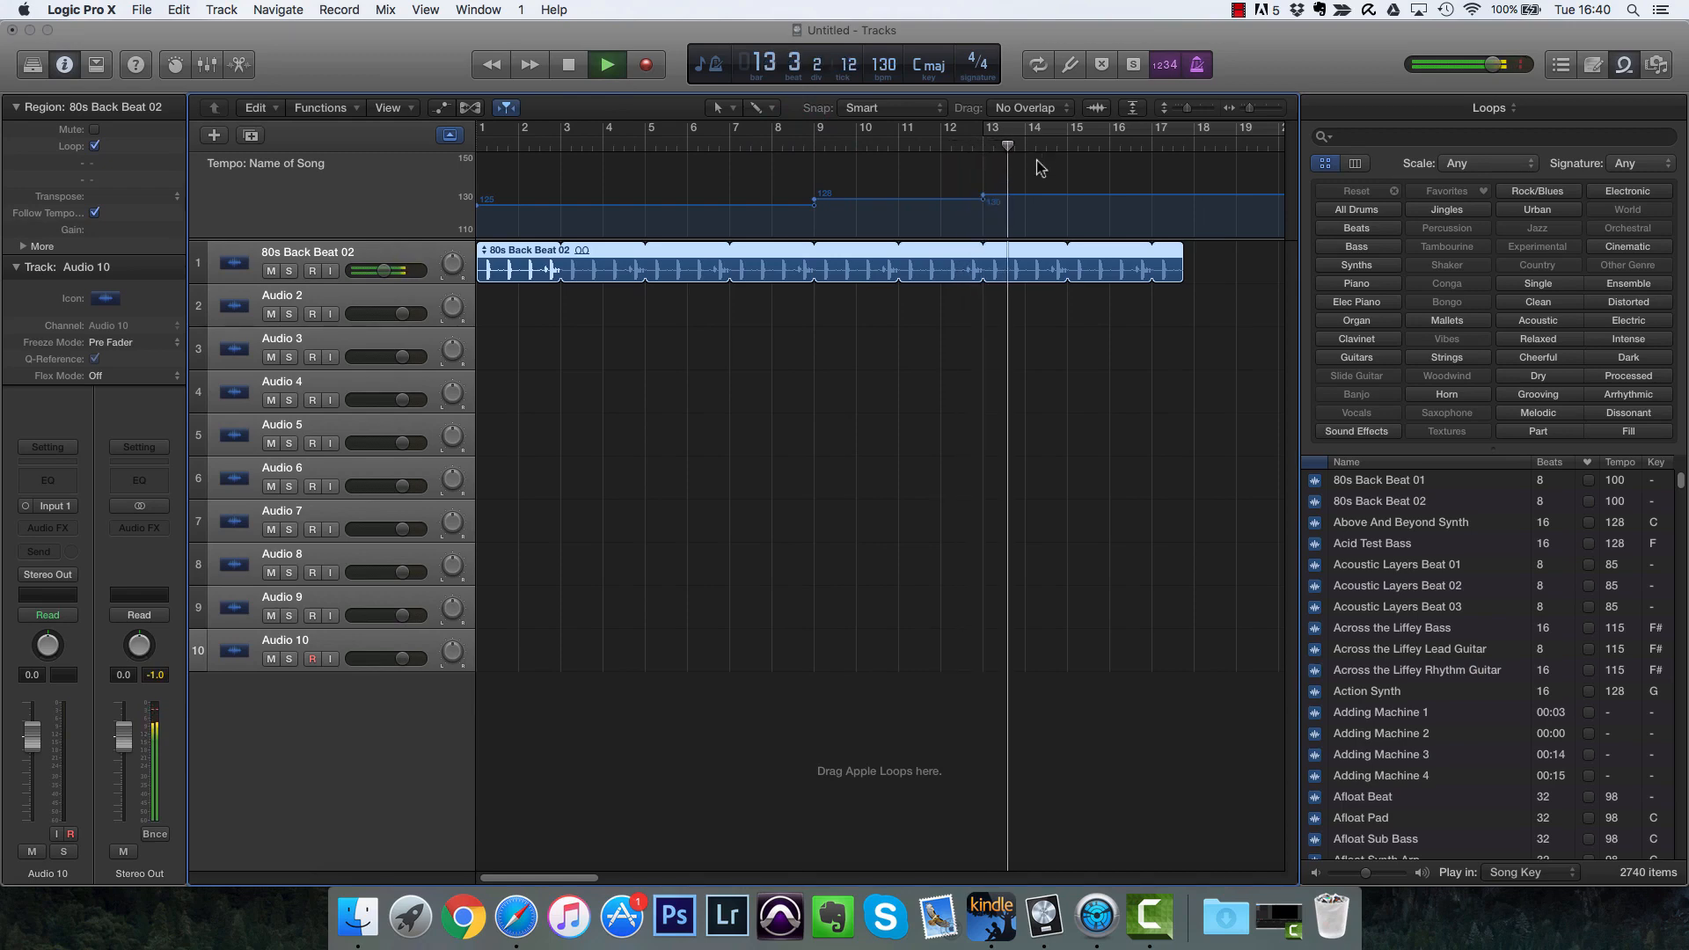
key(space)
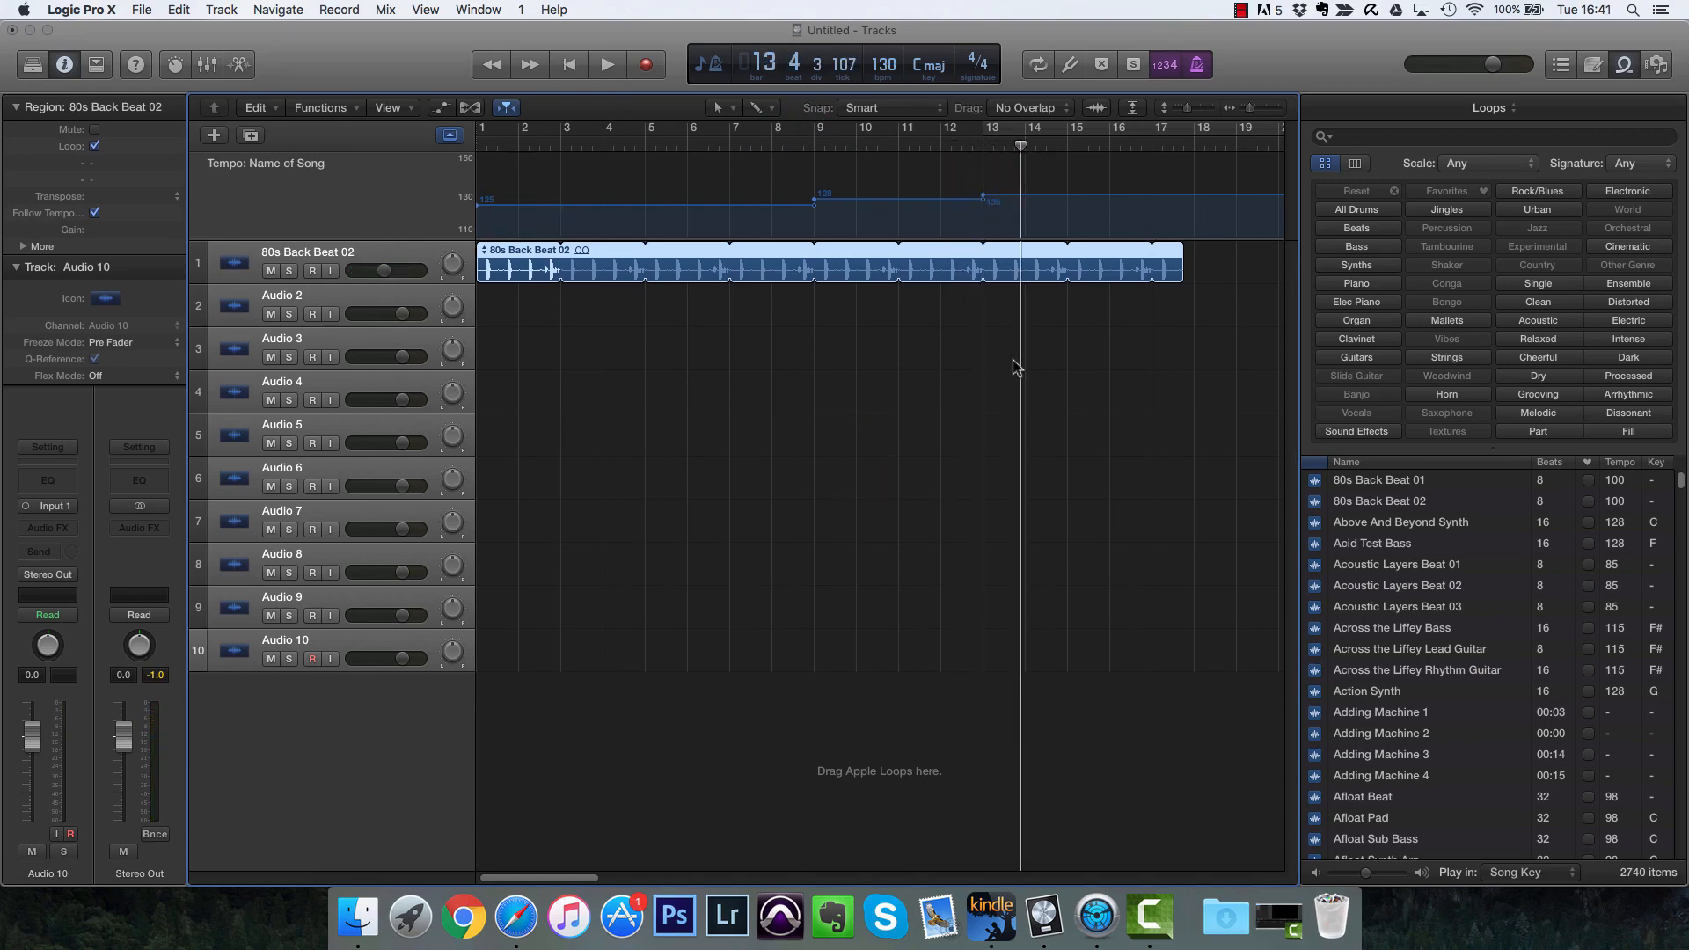
Step: Show the Signature global track and move the playhead to bar 13
right_click(381, 215)
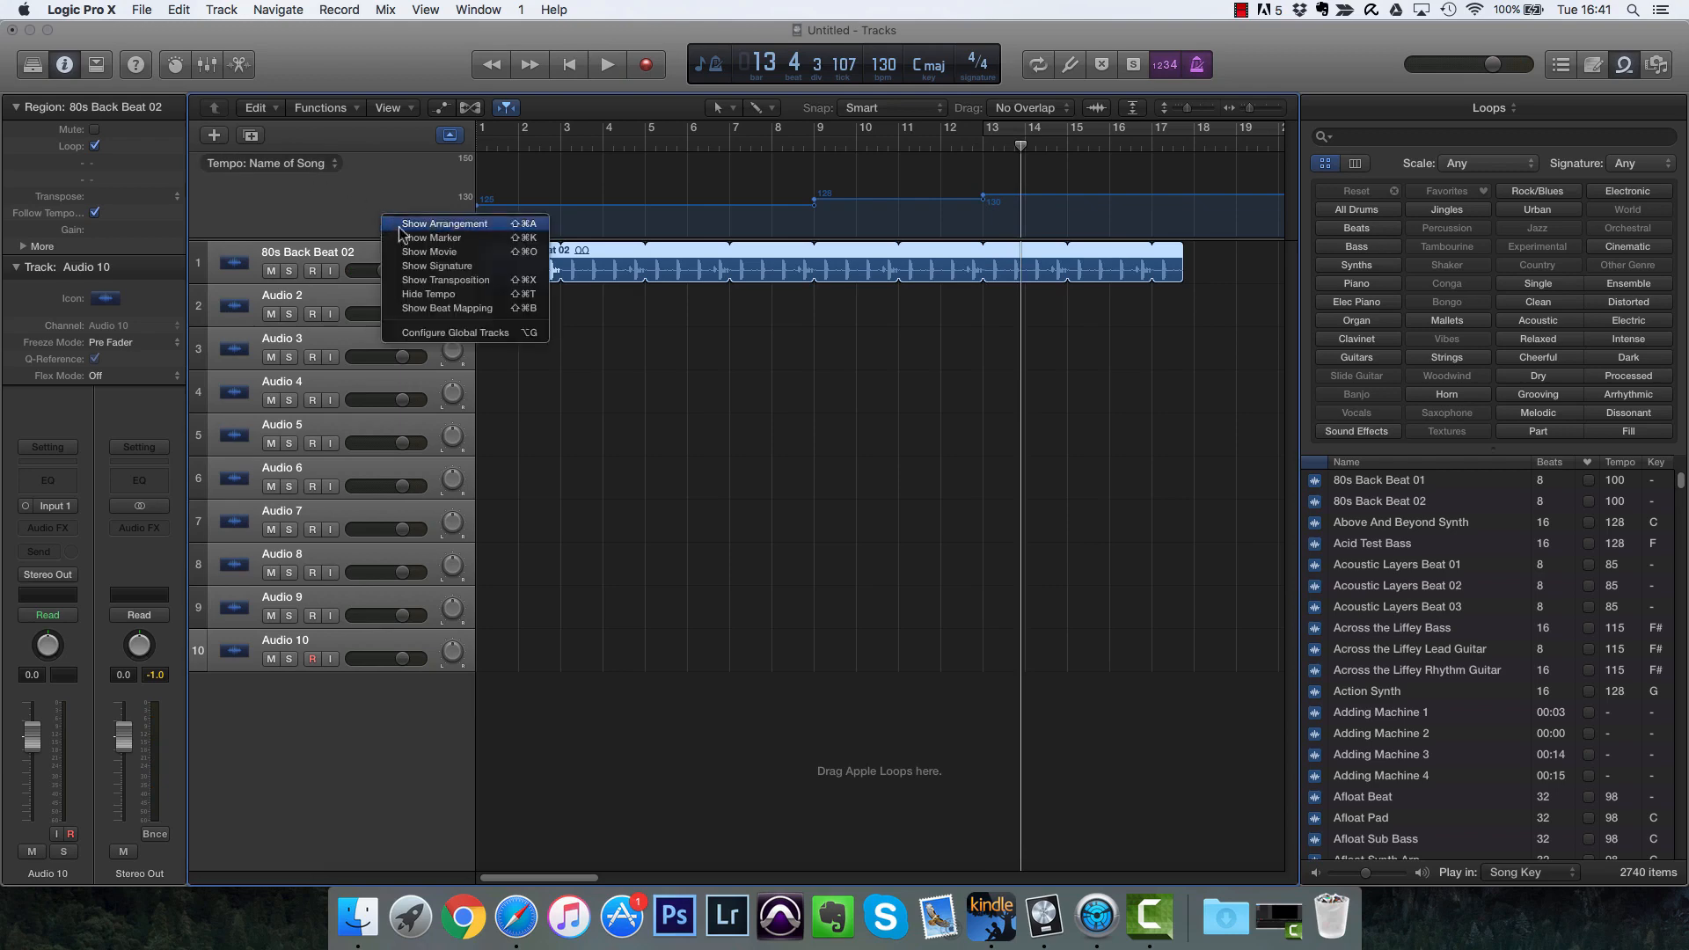
click(440, 266)
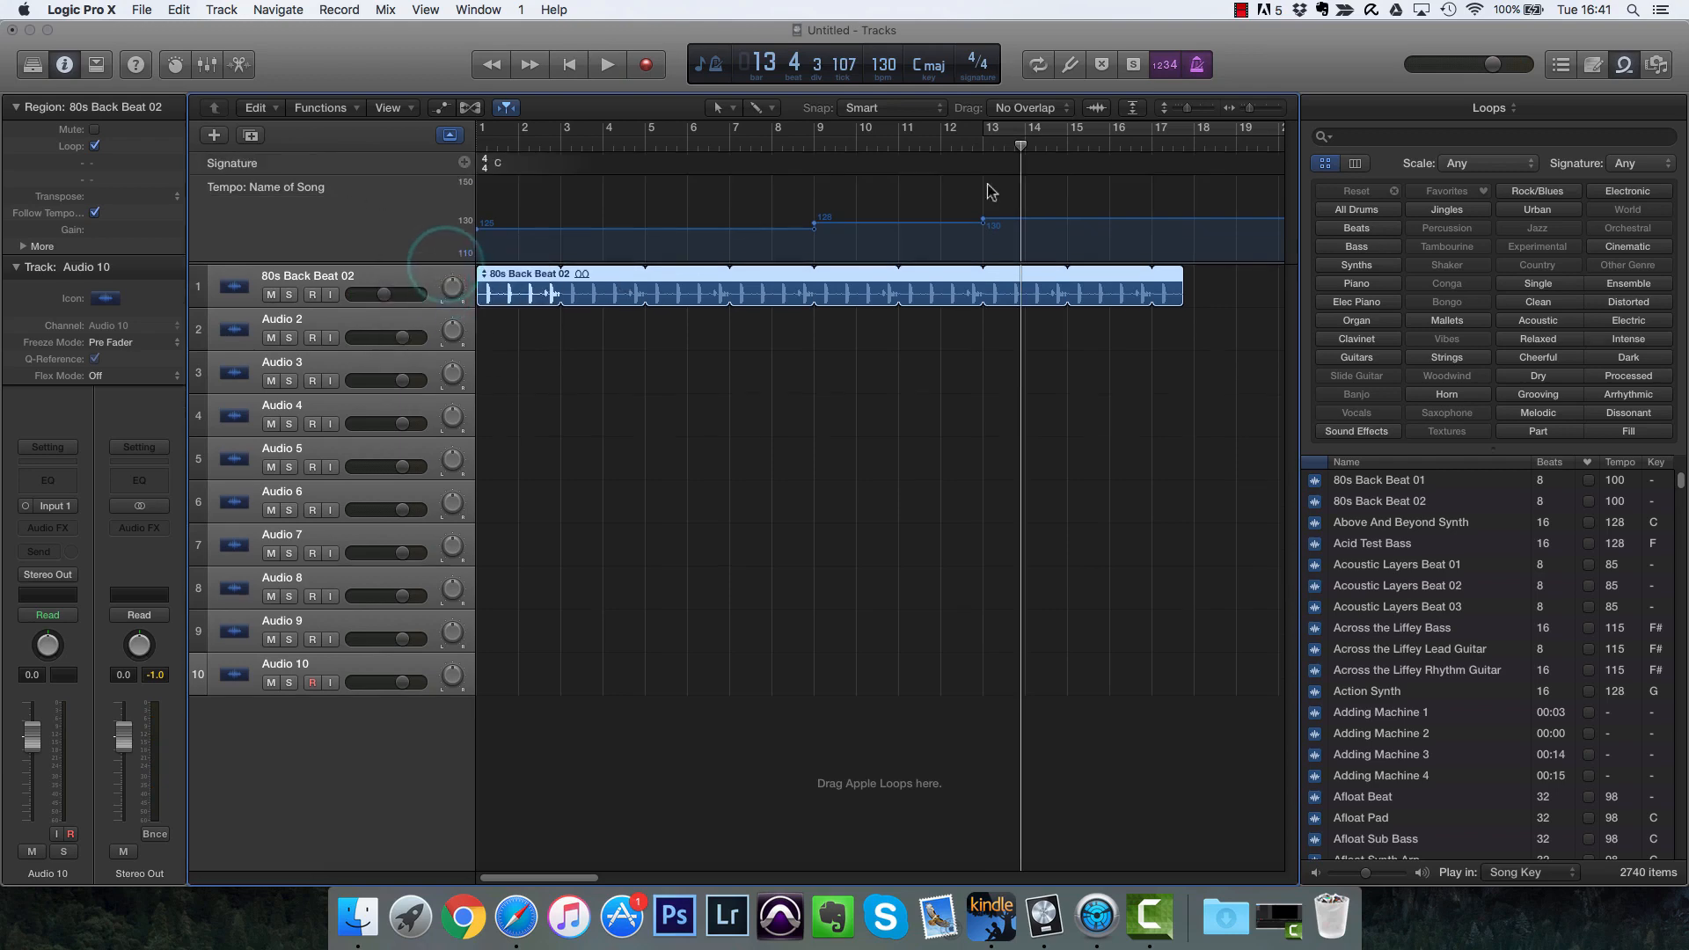
click(986, 142)
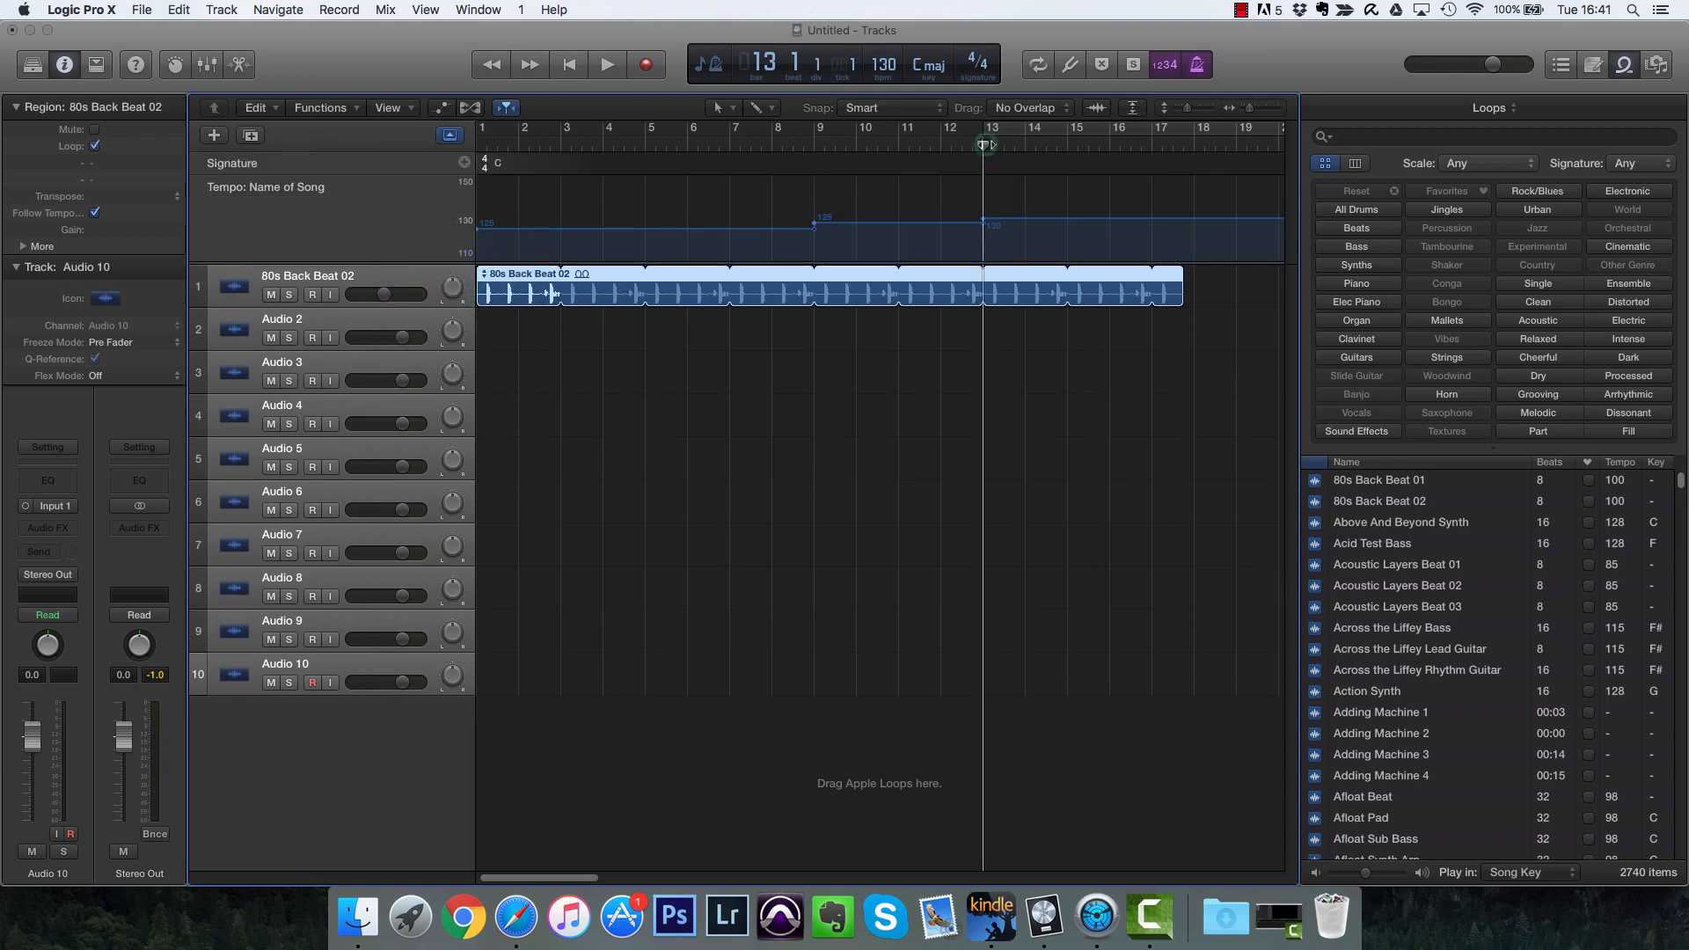
Step: Insert a 3/4 time signature change at bar 9
click(814, 143)
click(464, 162)
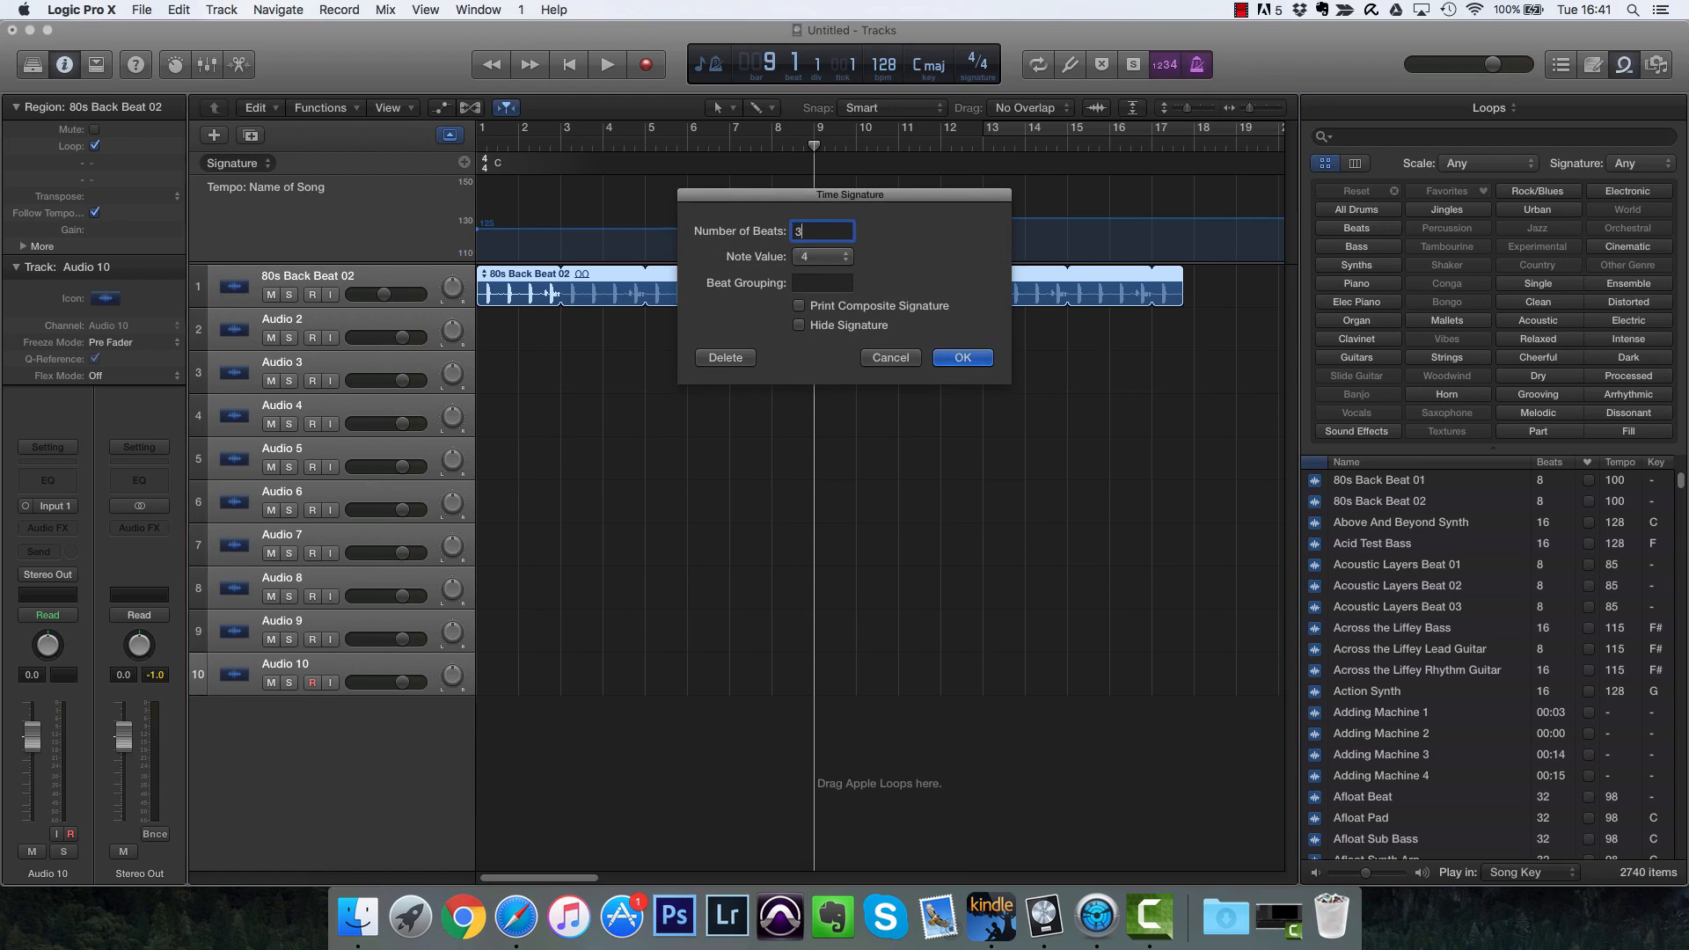
click(965, 358)
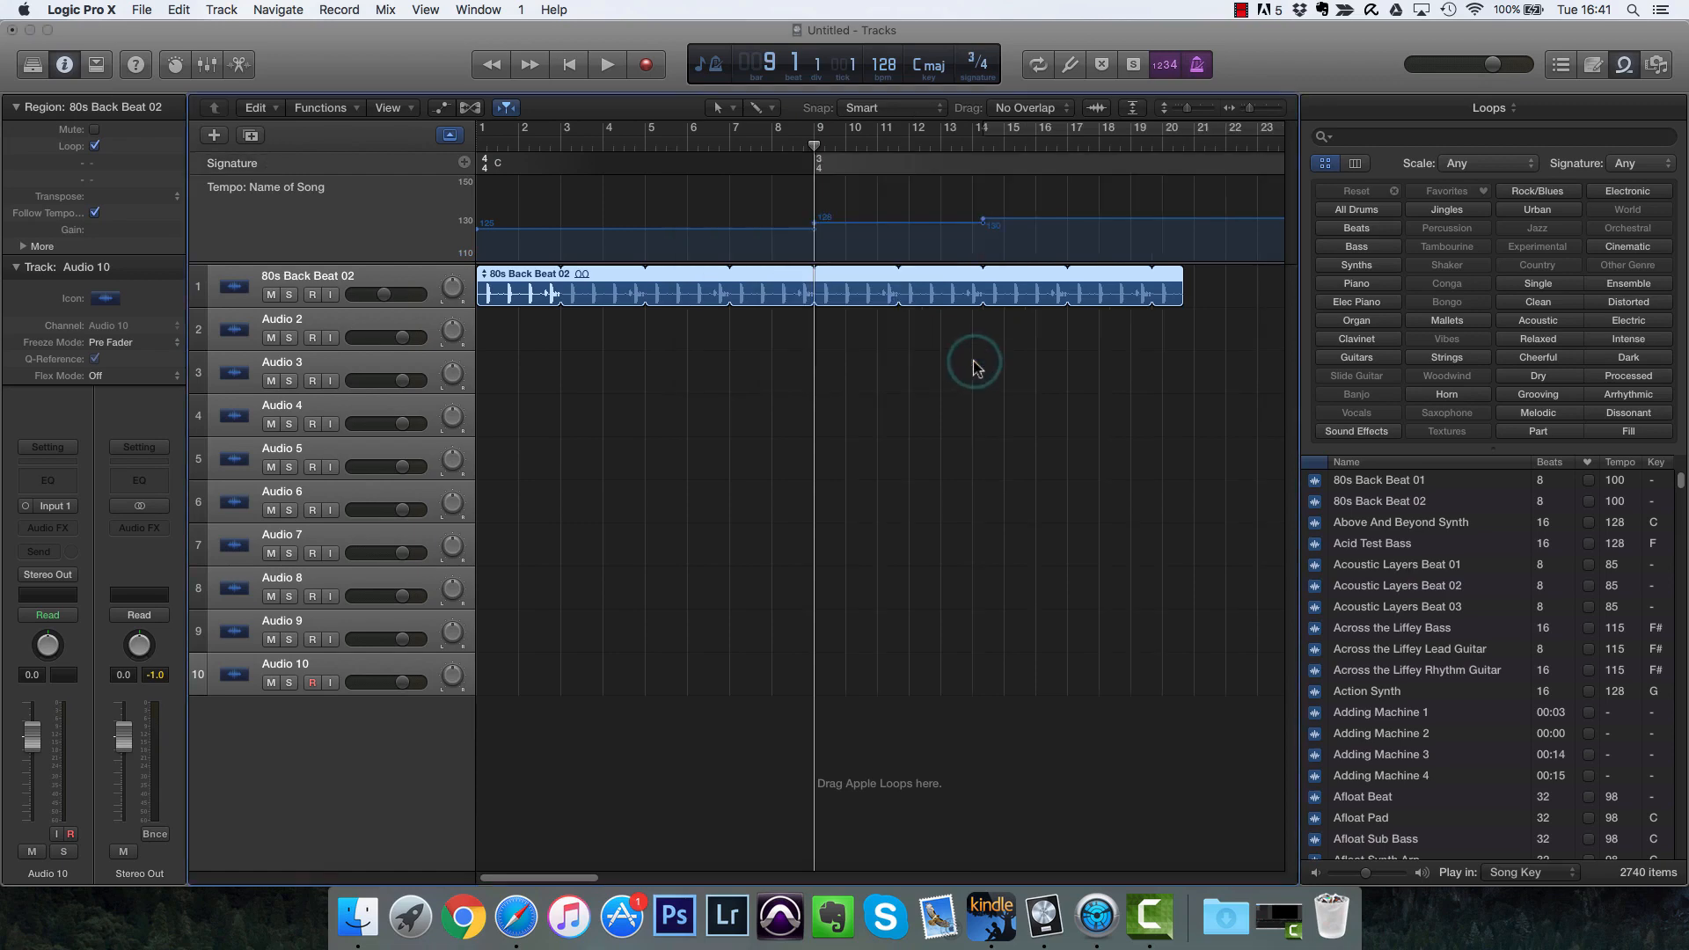
Step: Add key changes to B minor at bar 9 and to A♭ minor at bar 14
click(792, 145)
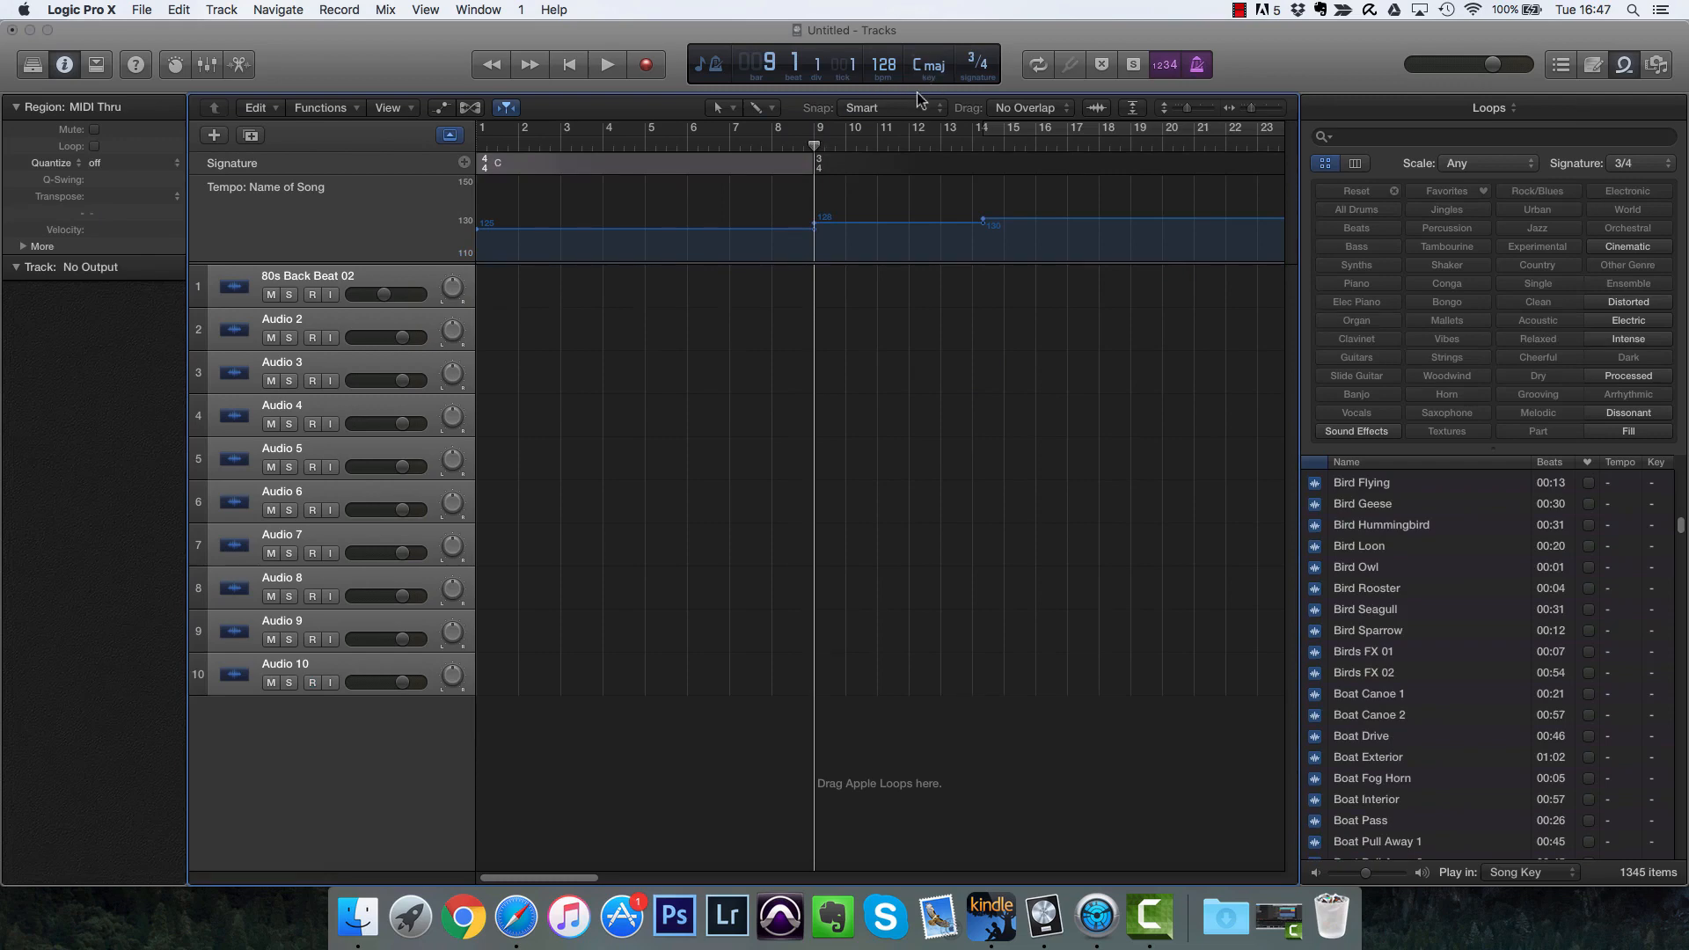
click(932, 67)
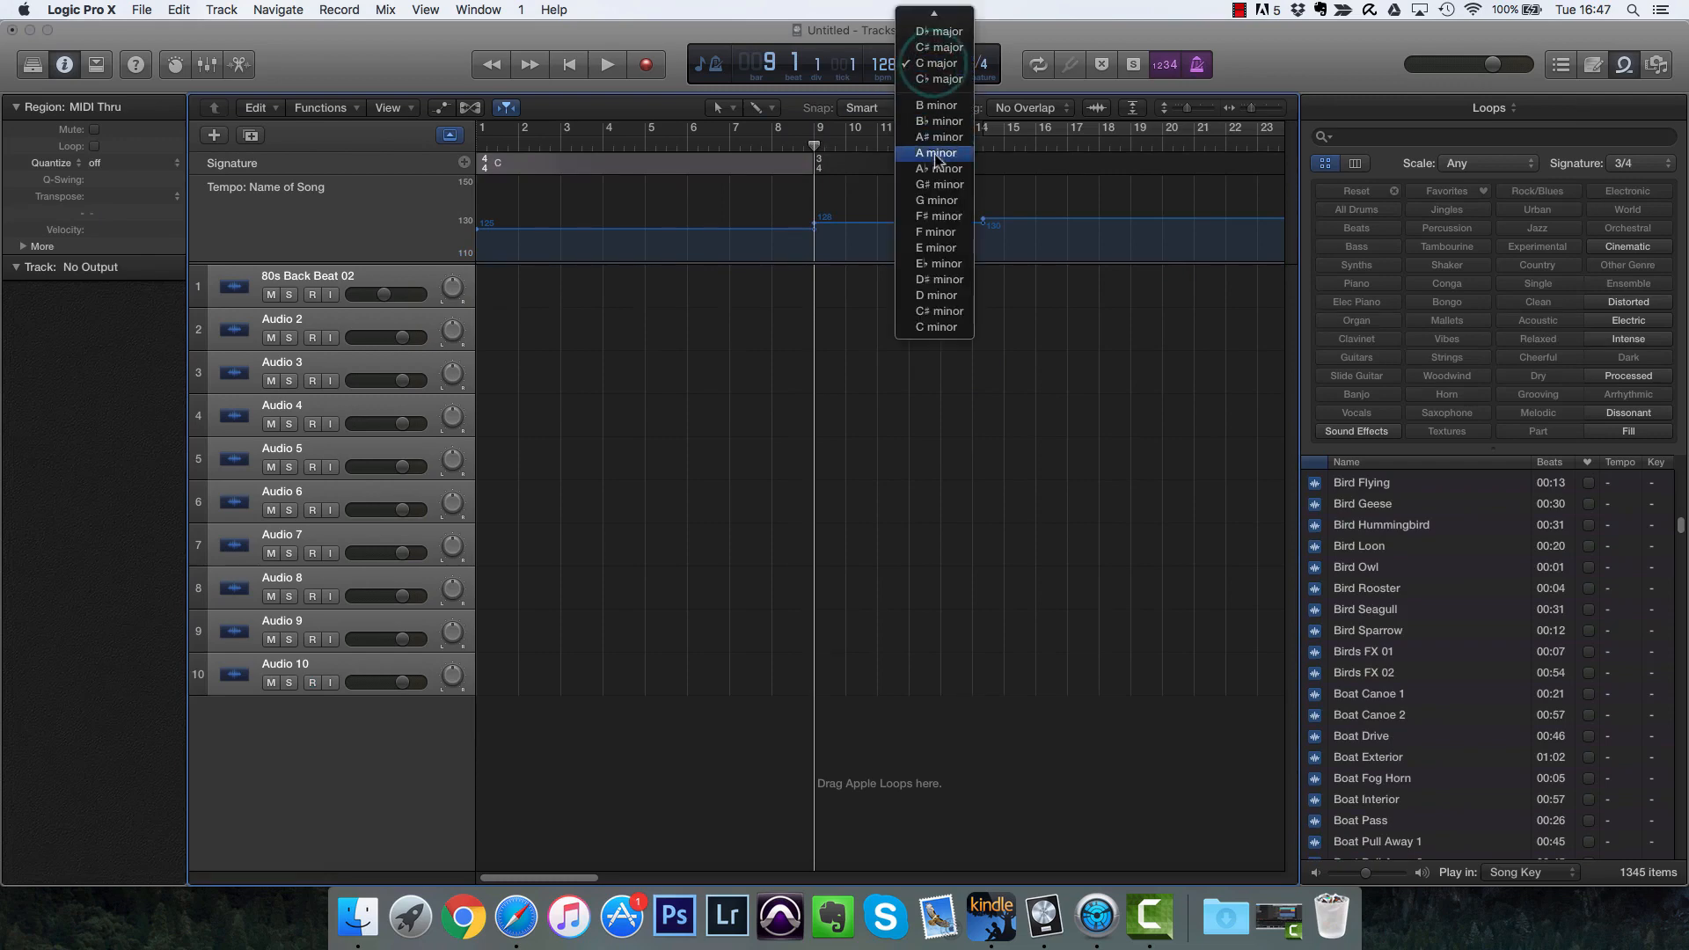
click(938, 107)
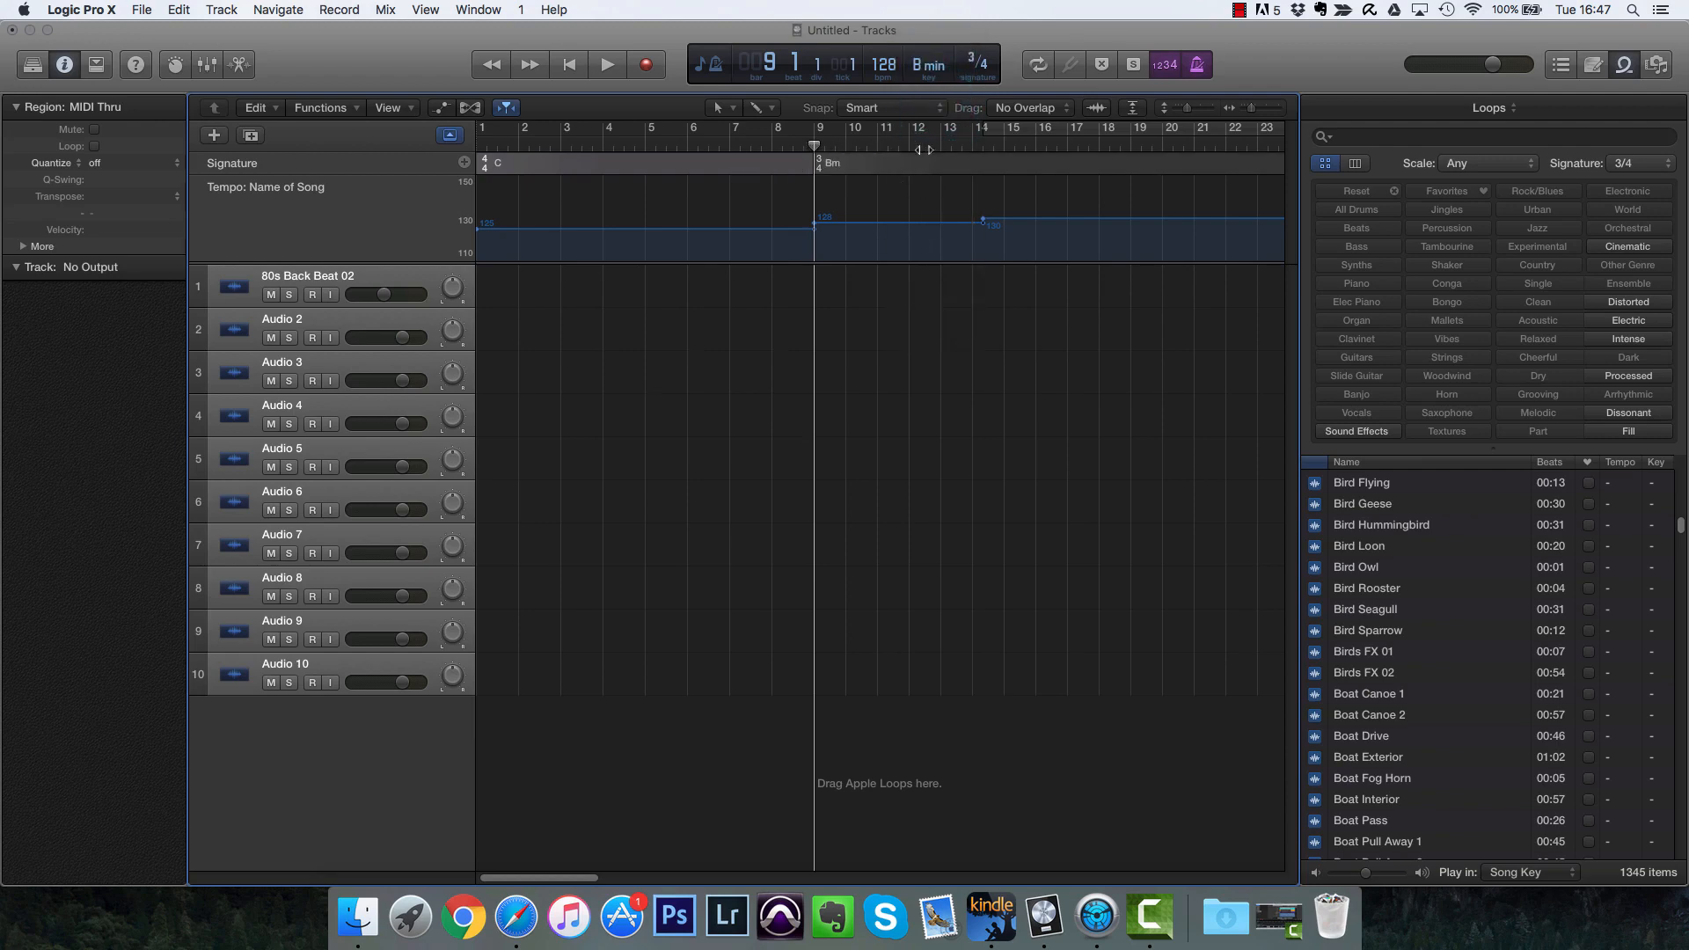
click(972, 138)
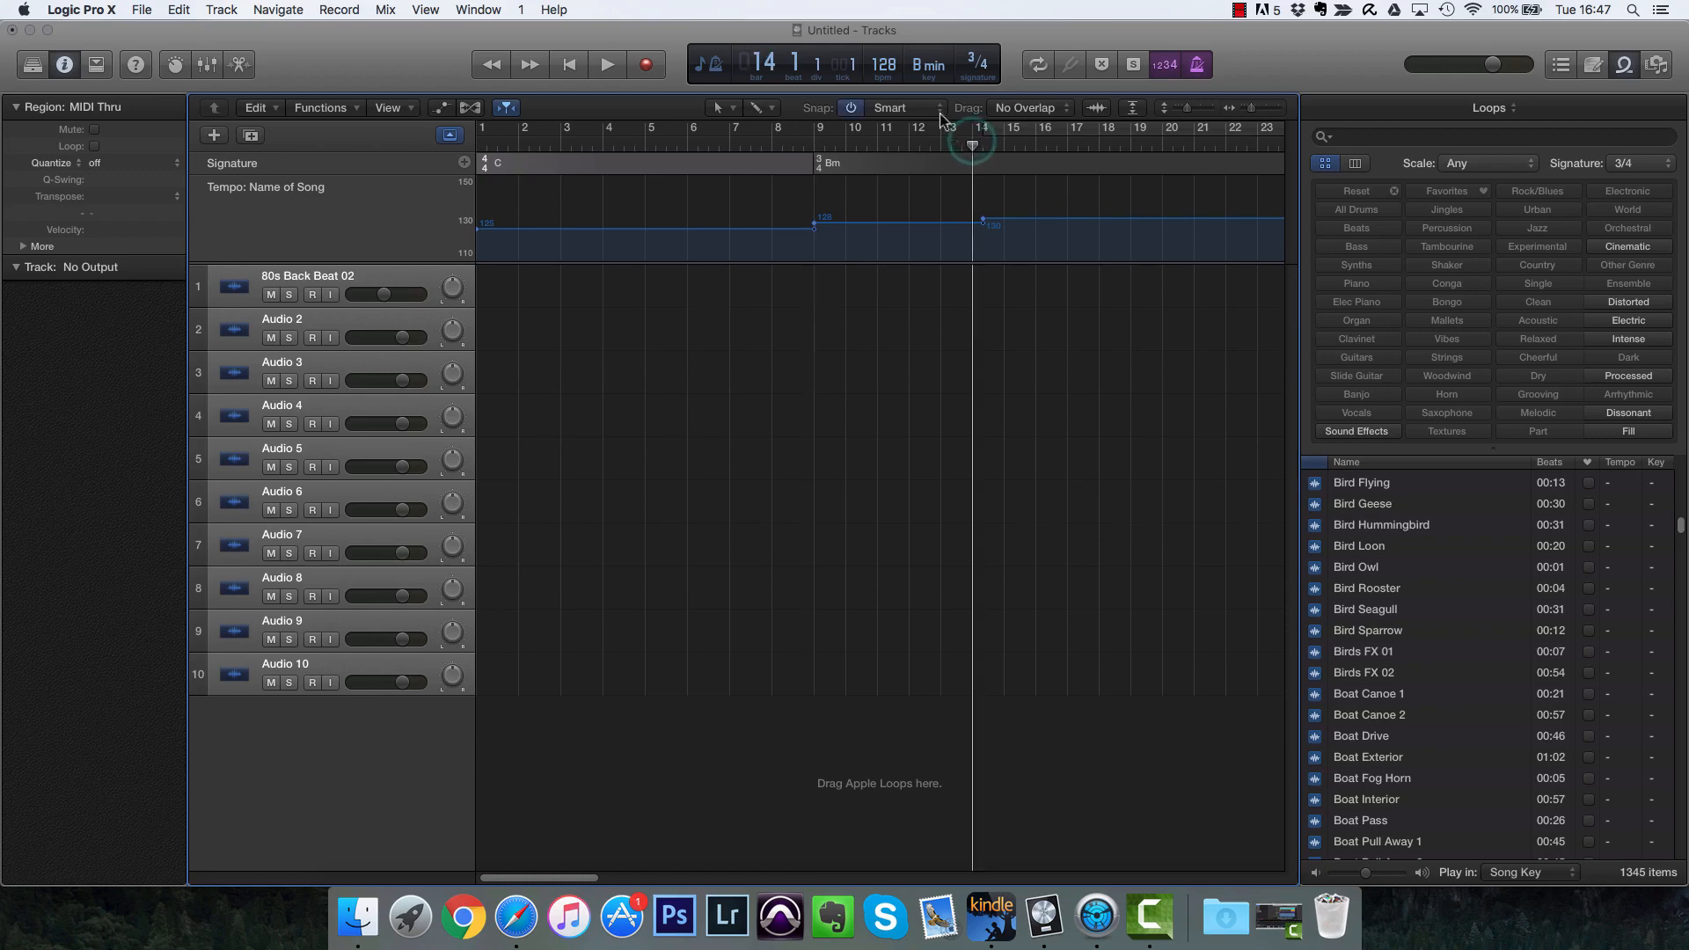
click(931, 65)
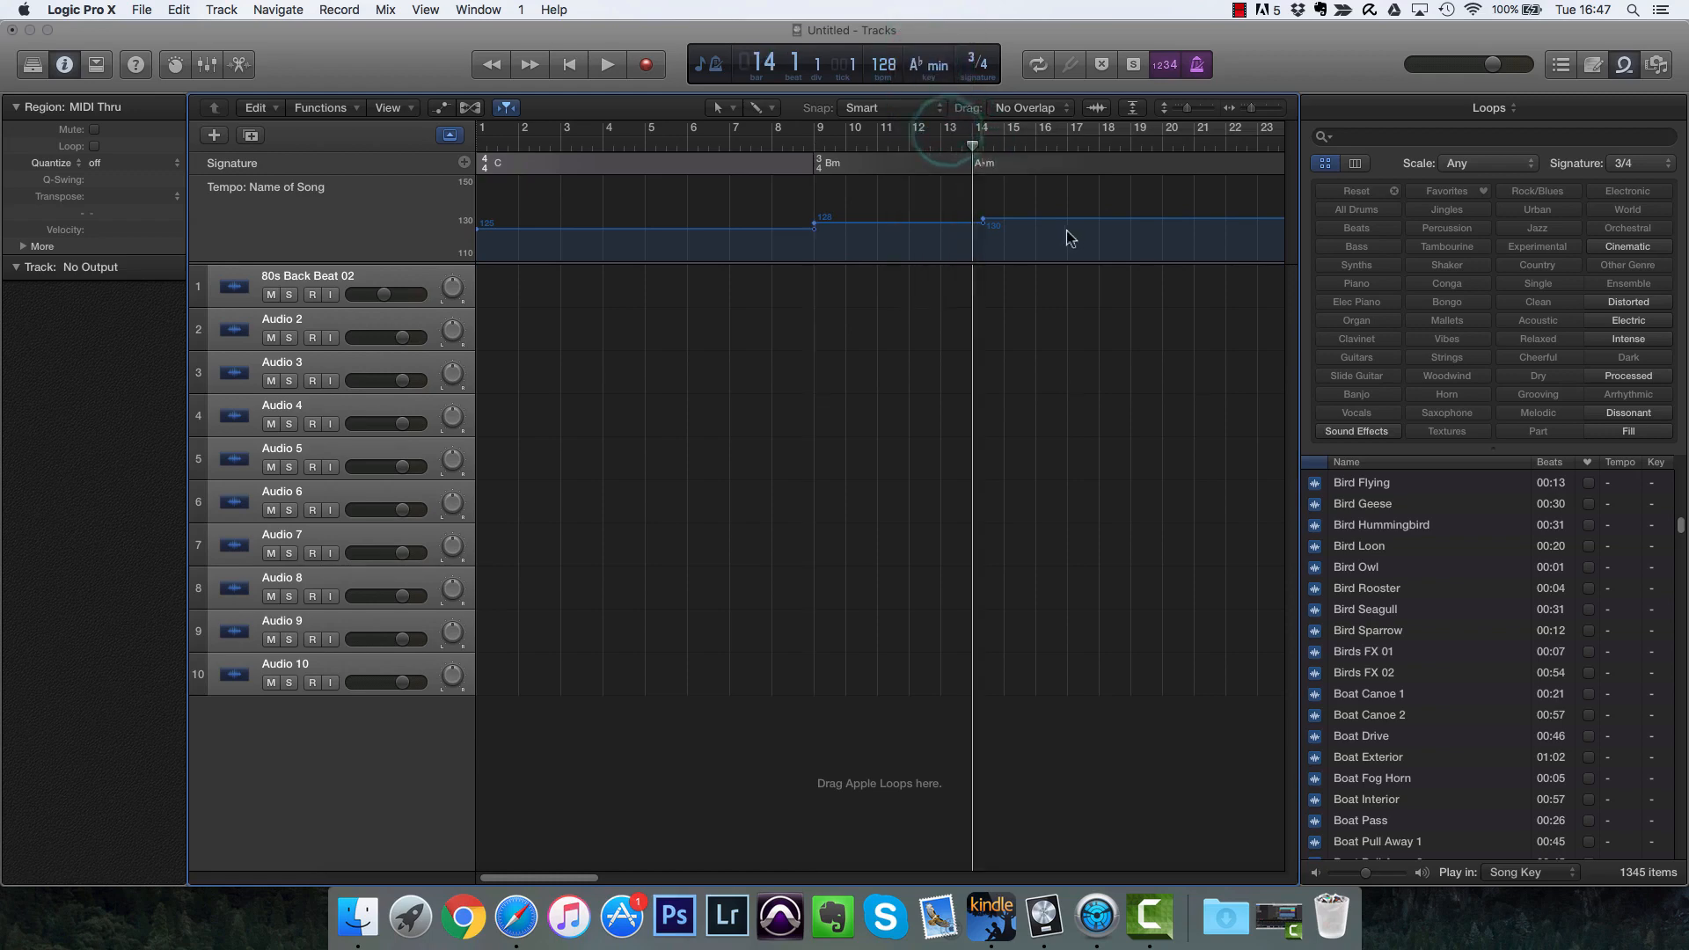